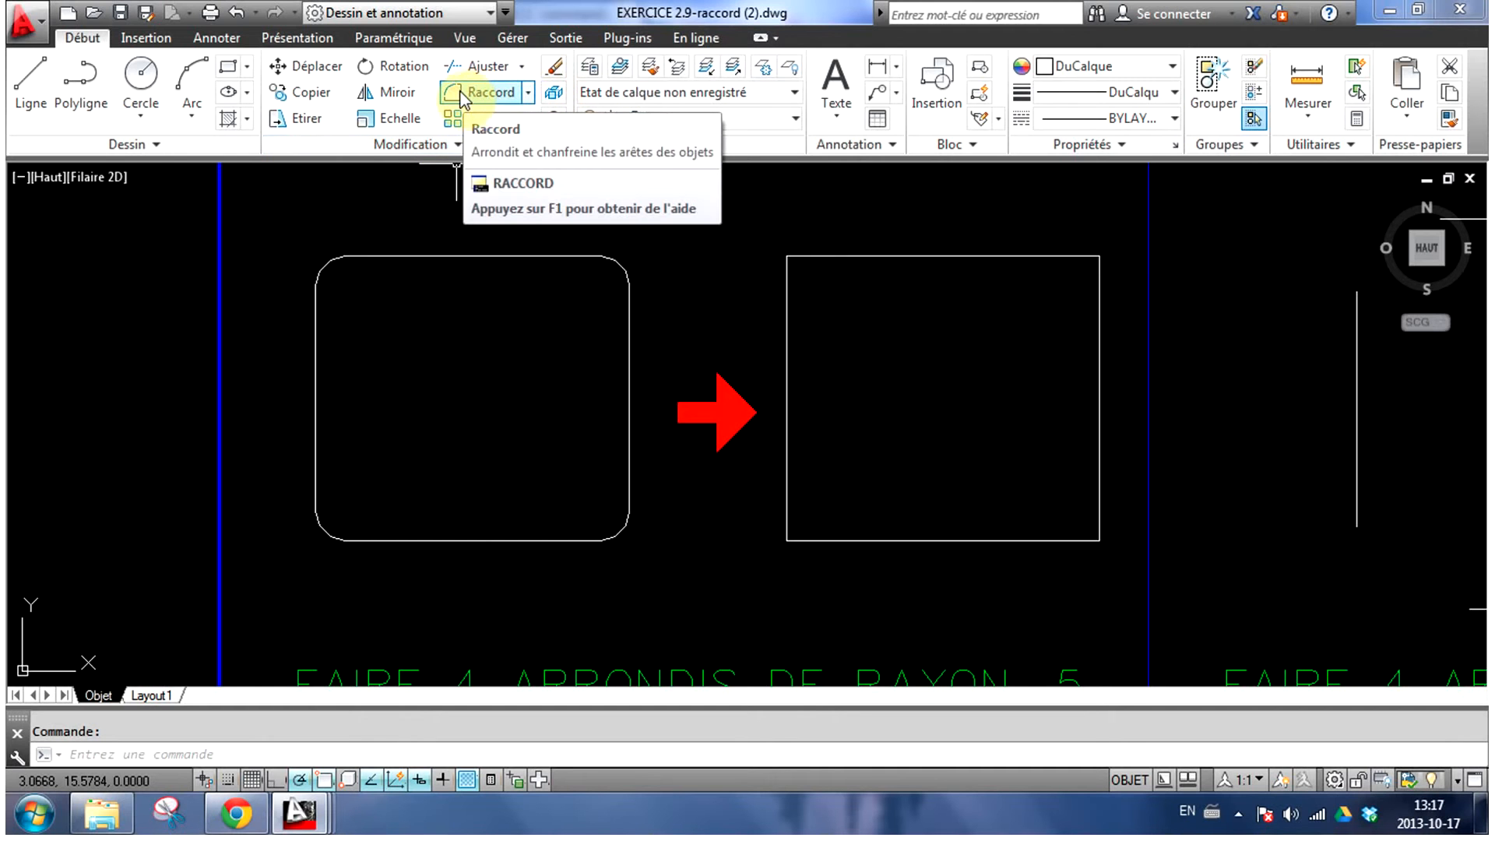
Fillet the upper-left corner of the sharp-cornered square beside the red arrow with a radius of 0.5
{"action": "left_click", "coordinate": [530, 94]}
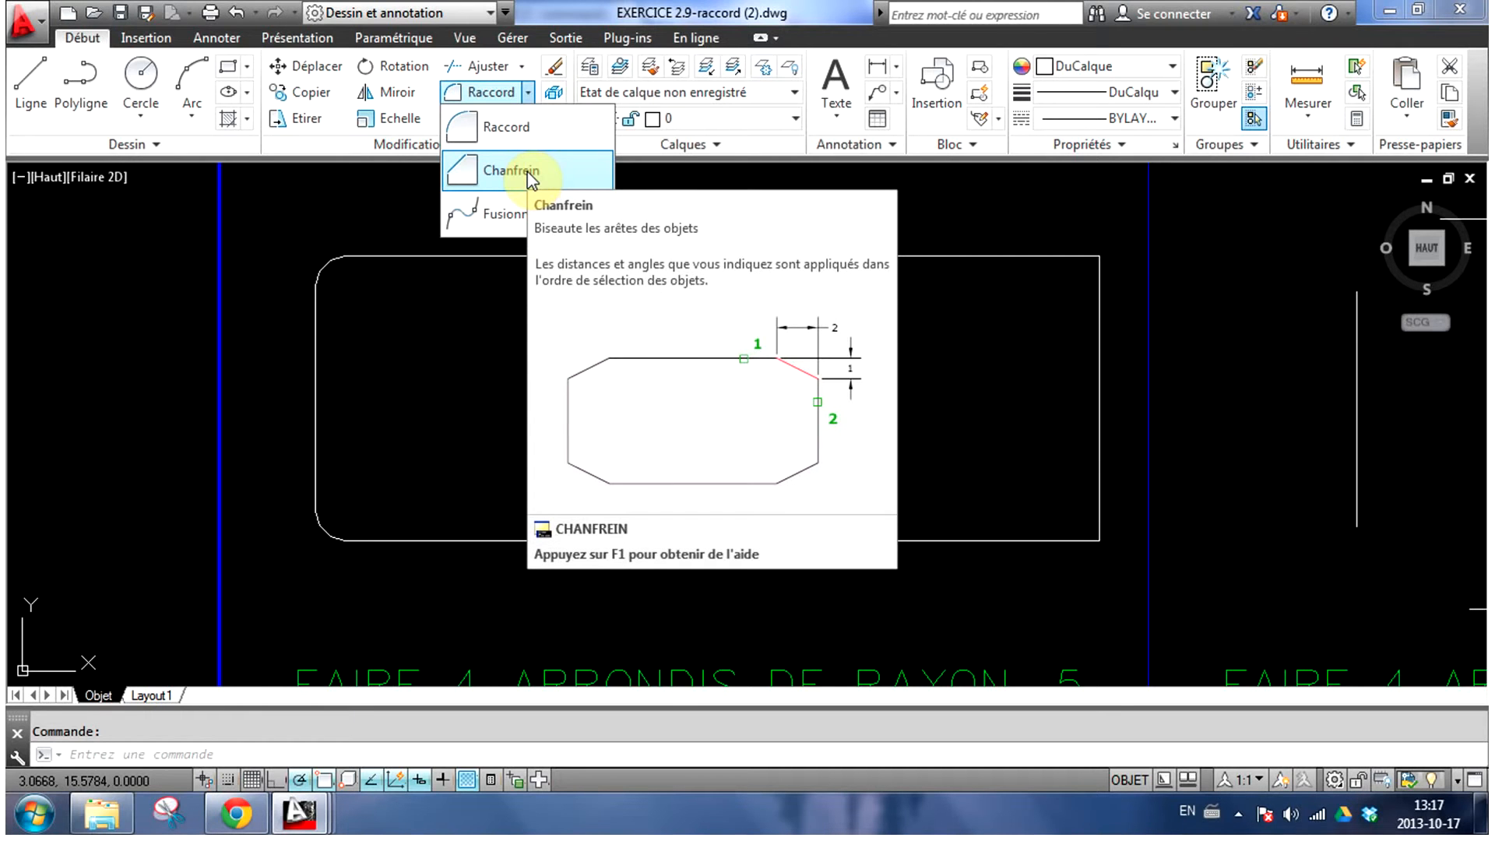
{"action": "left_click", "coordinate": [528, 93]}
{"action": "left_click", "coordinate": [528, 93]}
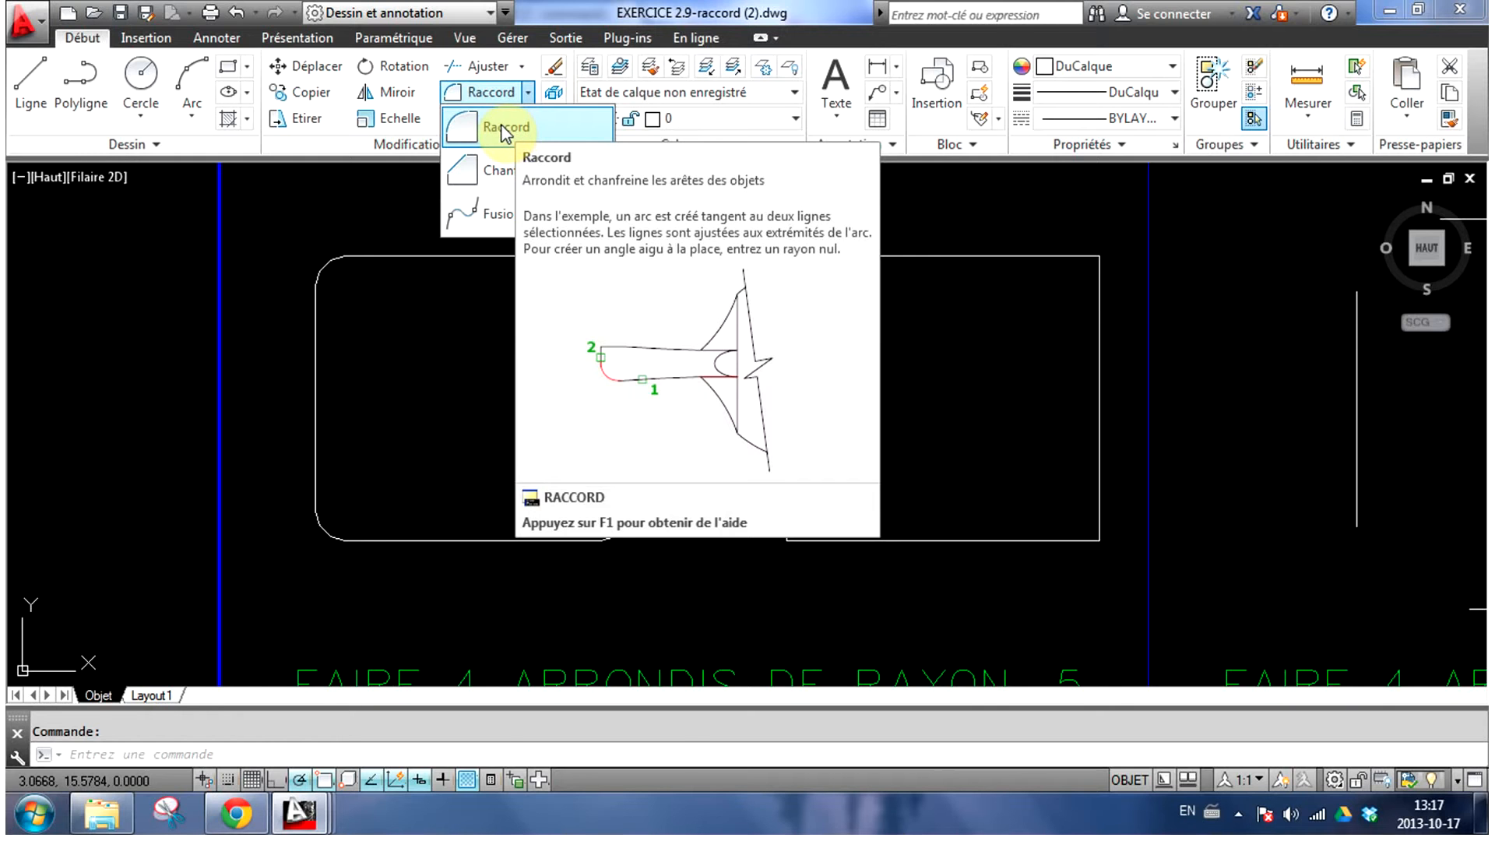
{"action": "left_click", "coordinate": [505, 128]}
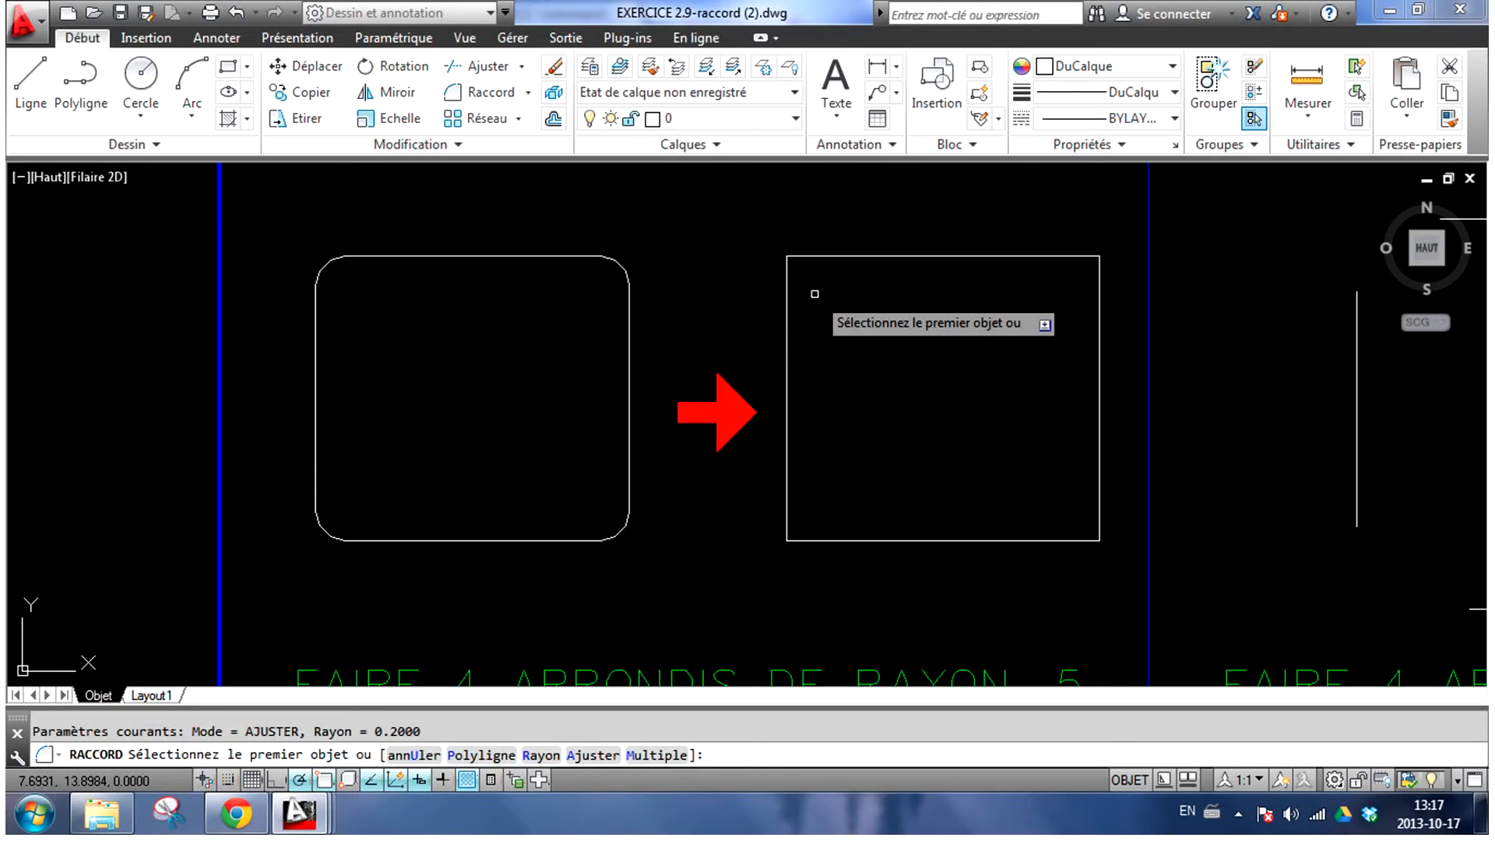
{"action": "middle_click_drag", "start_coordinate": [814, 294], "coordinate": [814, 258]}
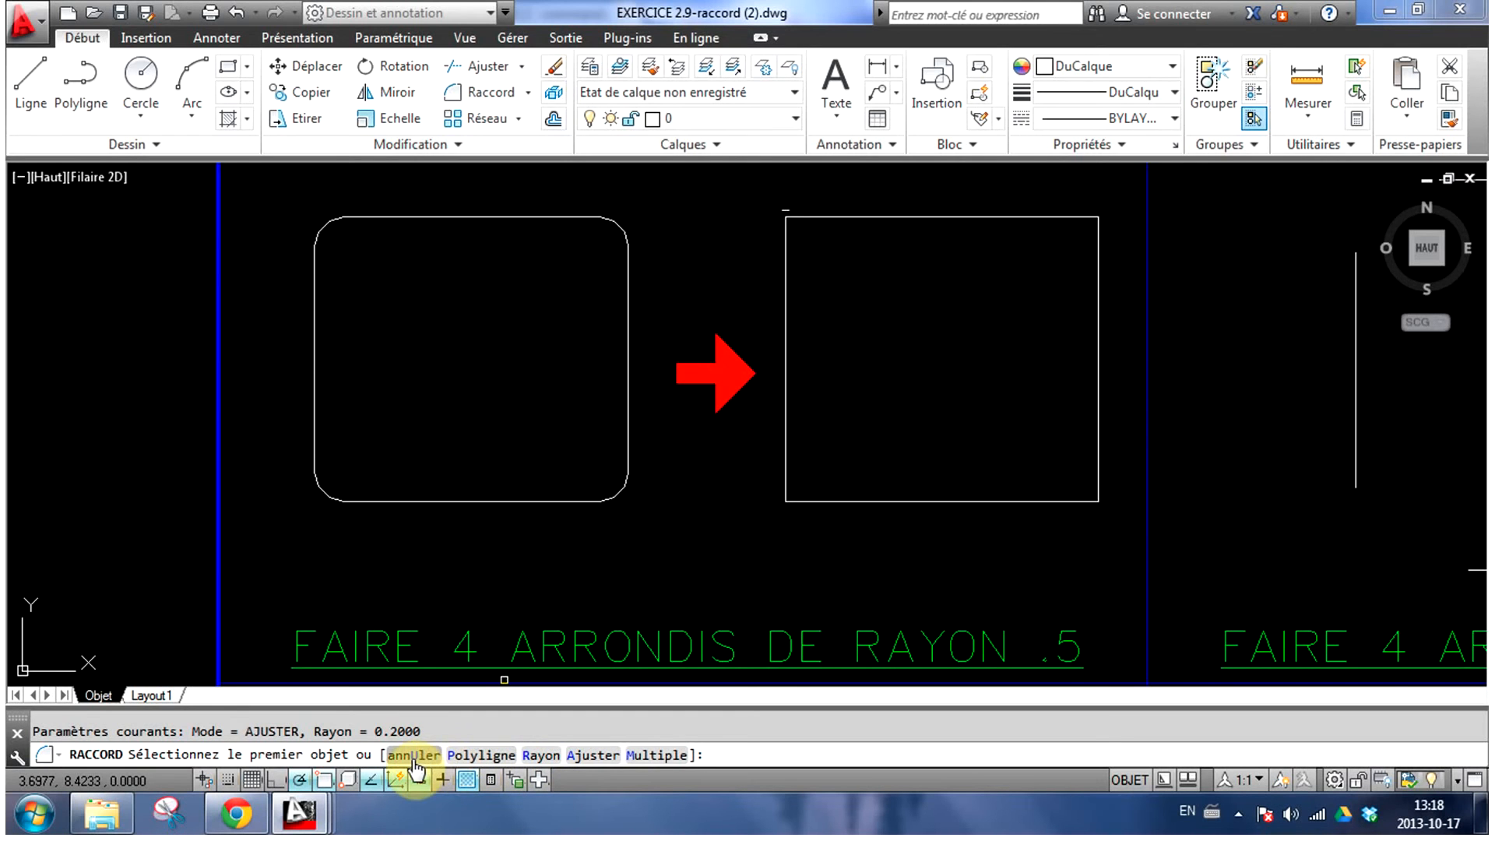
{"action": "left_click", "coordinate": [541, 756]}
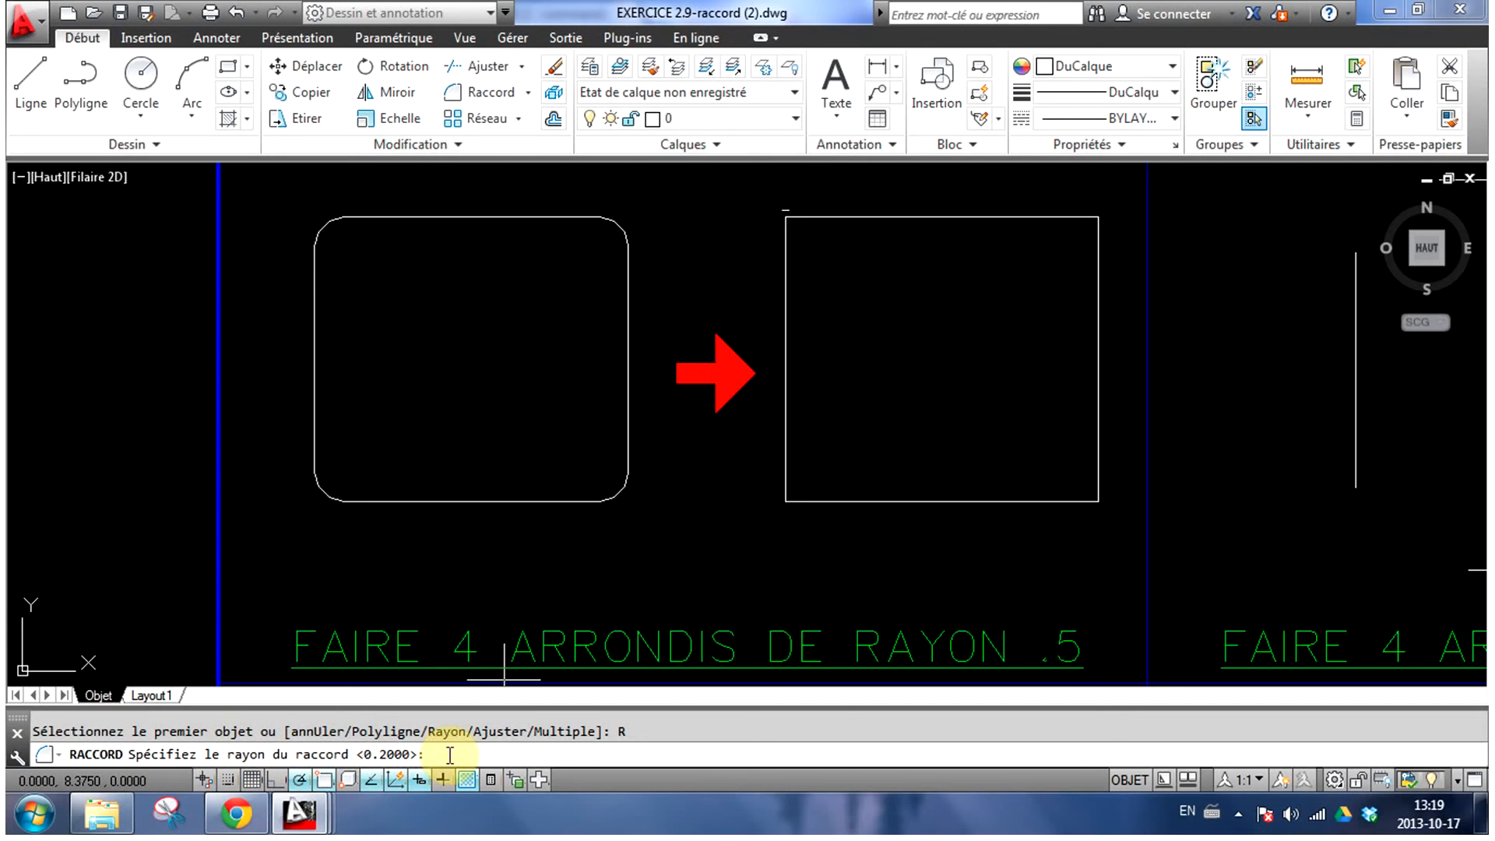
{"action": "type", "text": ".5"}
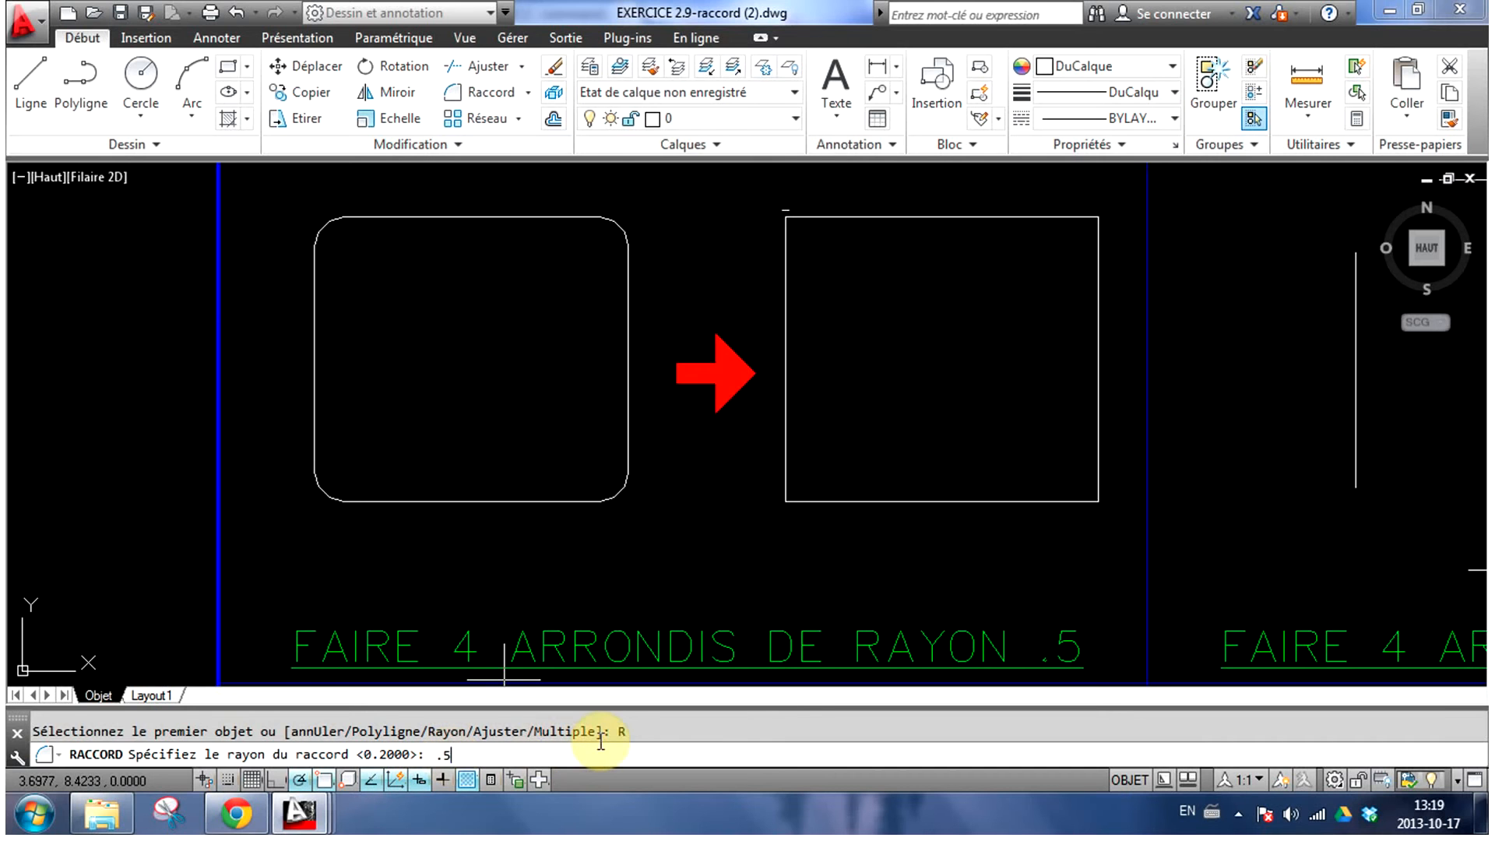
{"action": "key", "text": "Return"}
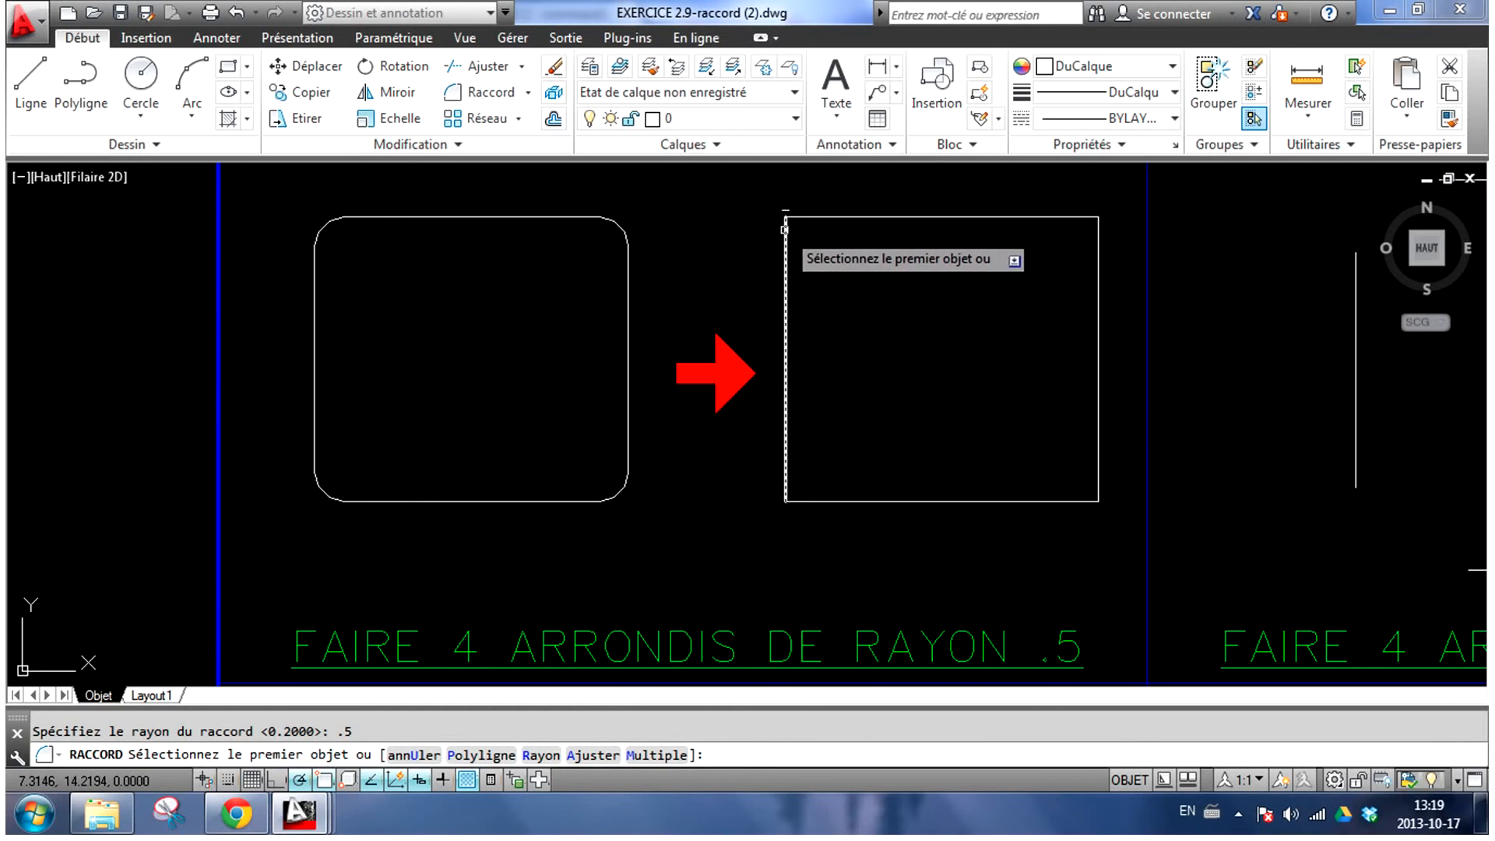
{"action": "left_click", "coordinate": [786, 246]}
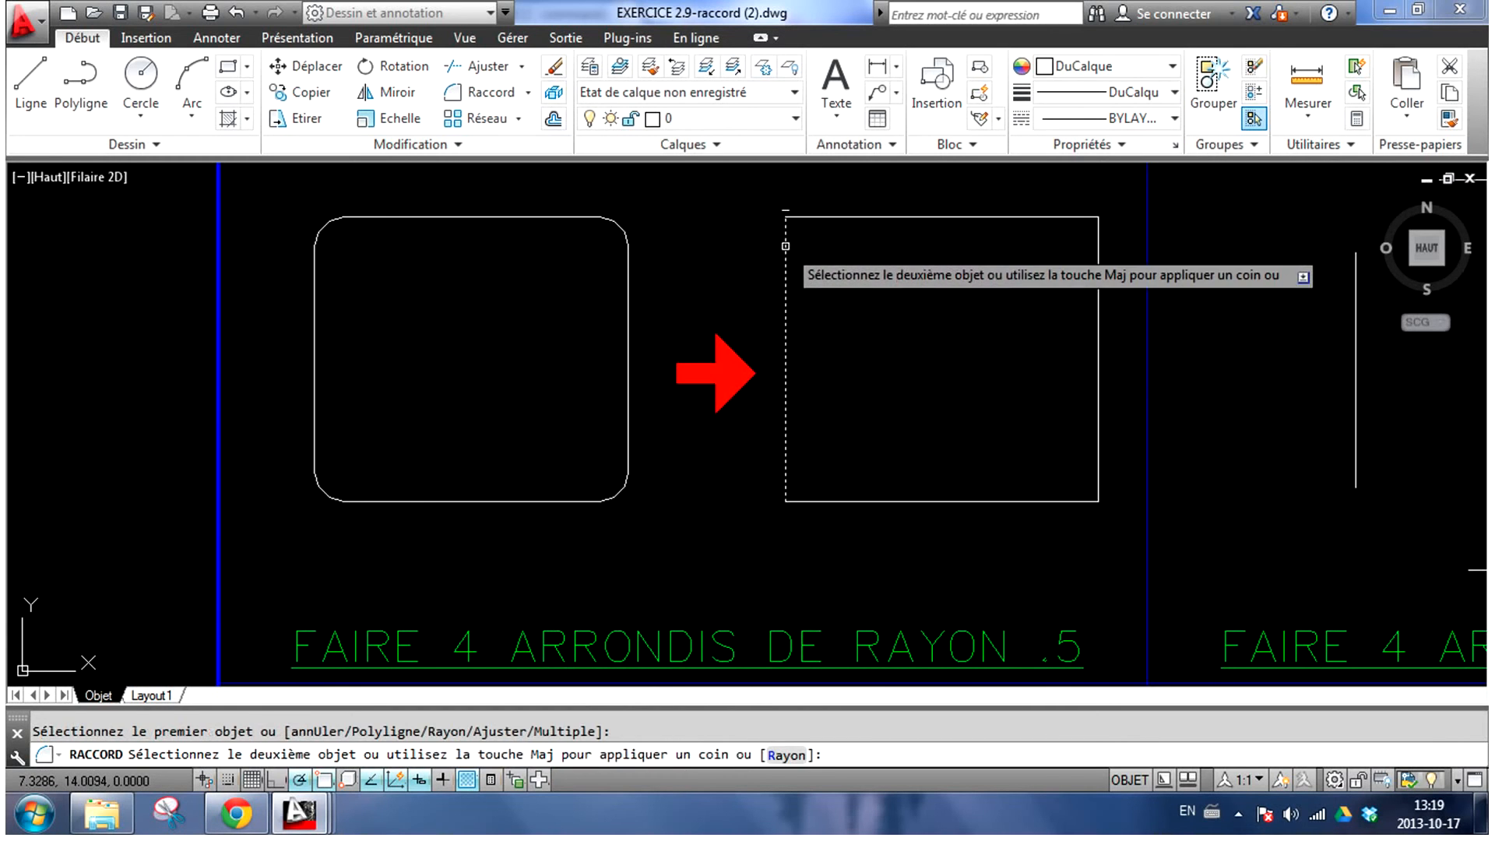
{"action": "left_click", "coordinate": [813, 216]}
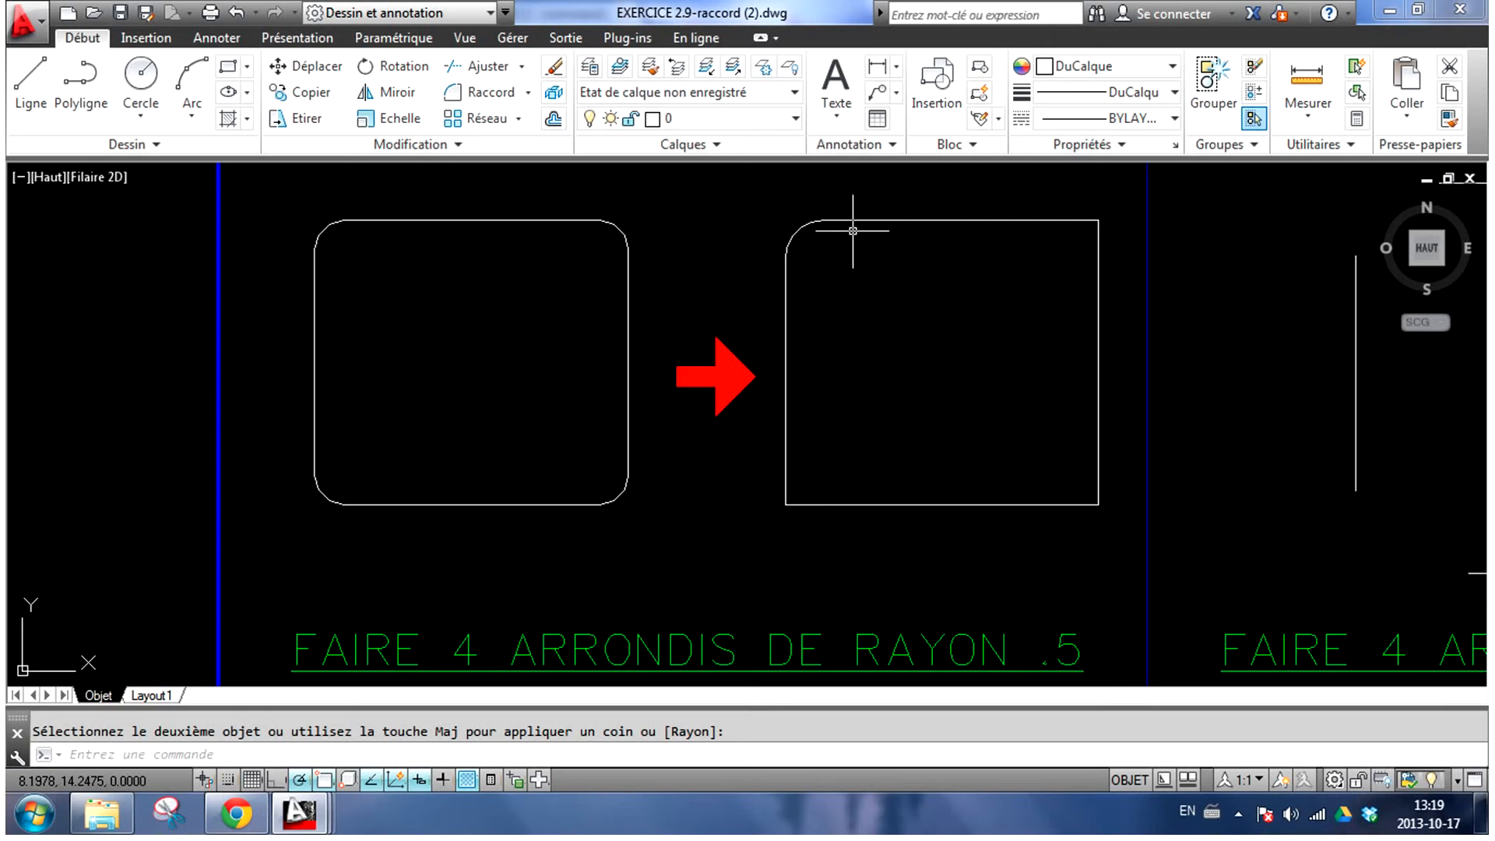
Fillet the square's upper-right, lower-left and lower-right corners with the same 0.5 radius
{"action": "left_click", "coordinate": [480, 95]}
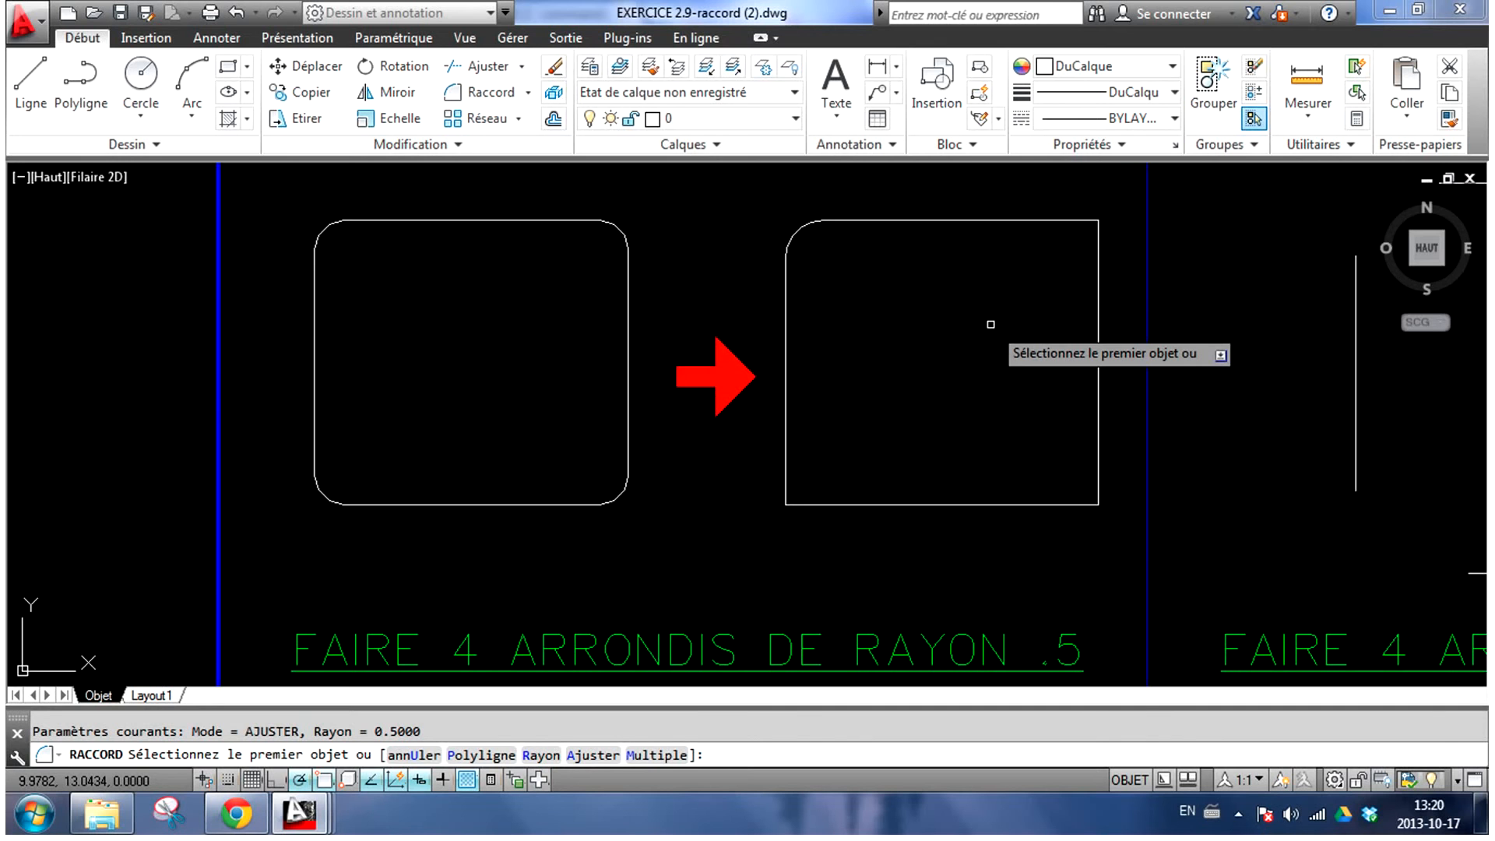
{"action": "left_click", "coordinate": [1087, 225]}
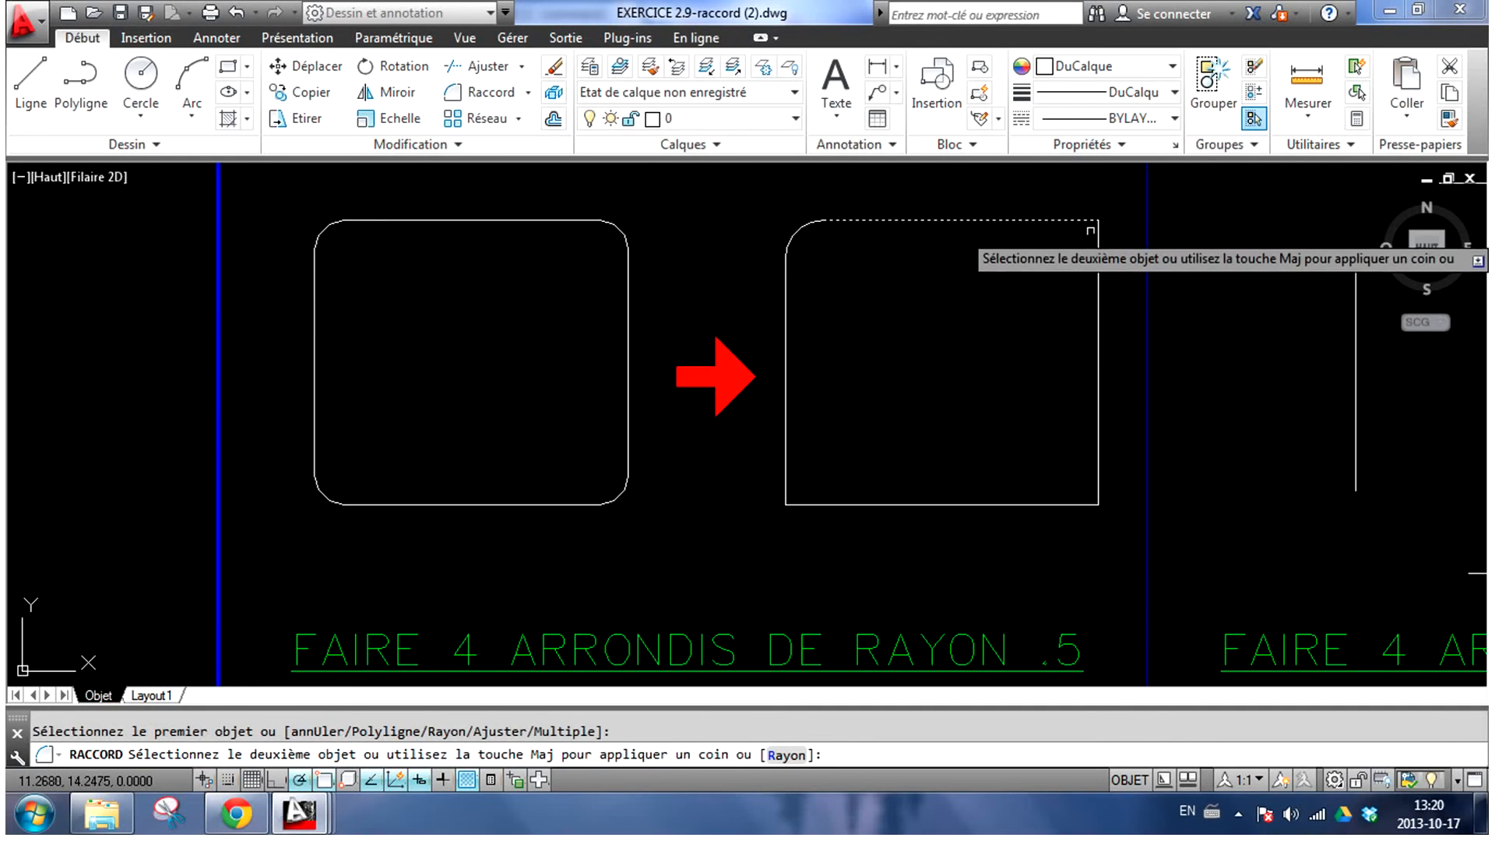
{"action": "left_click", "coordinate": [1097, 236]}
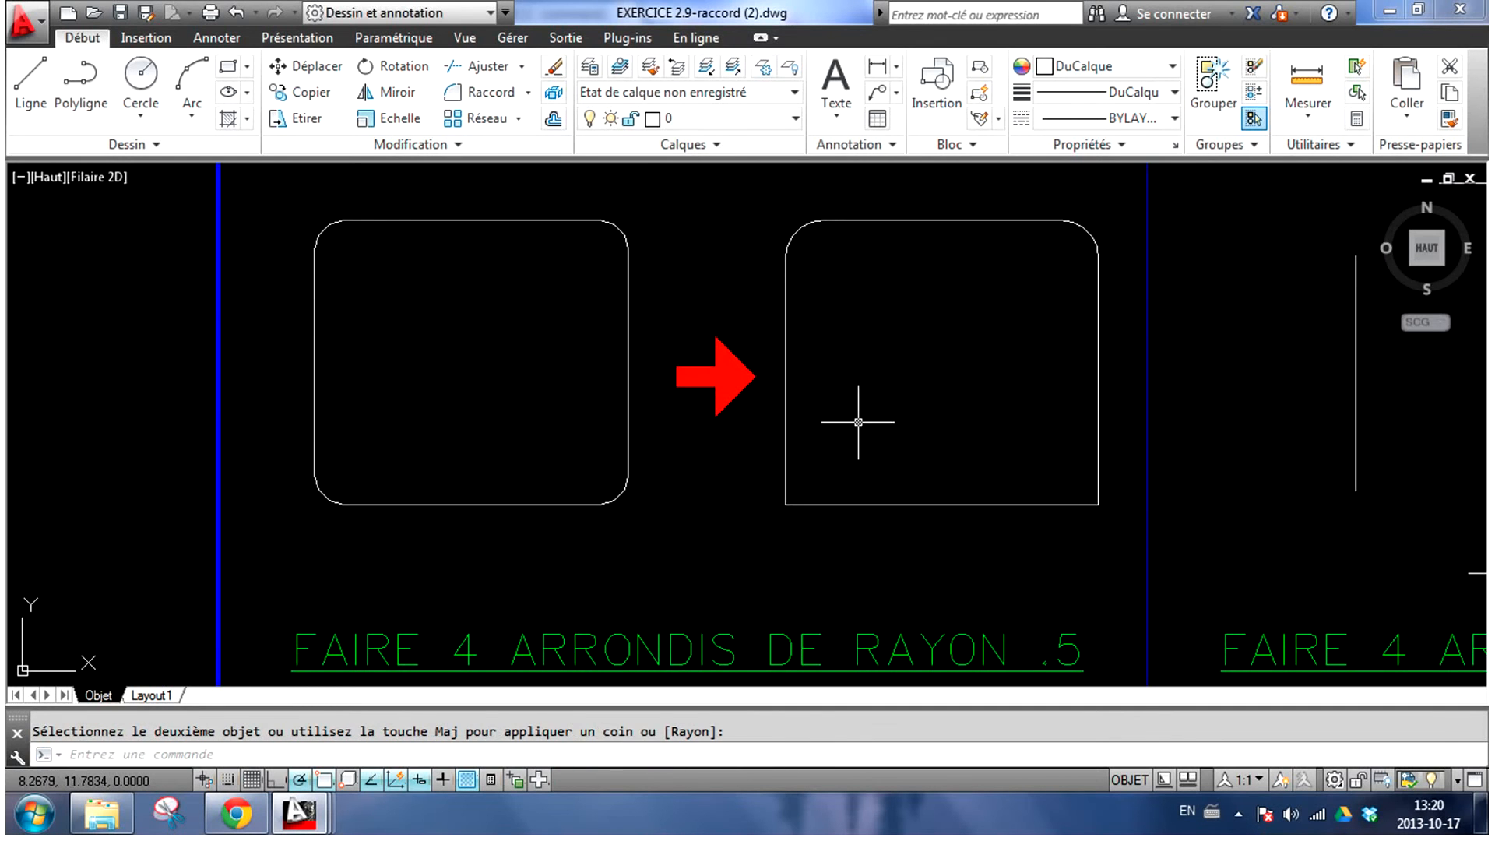
{"action": "left_click", "coordinate": [496, 98]}
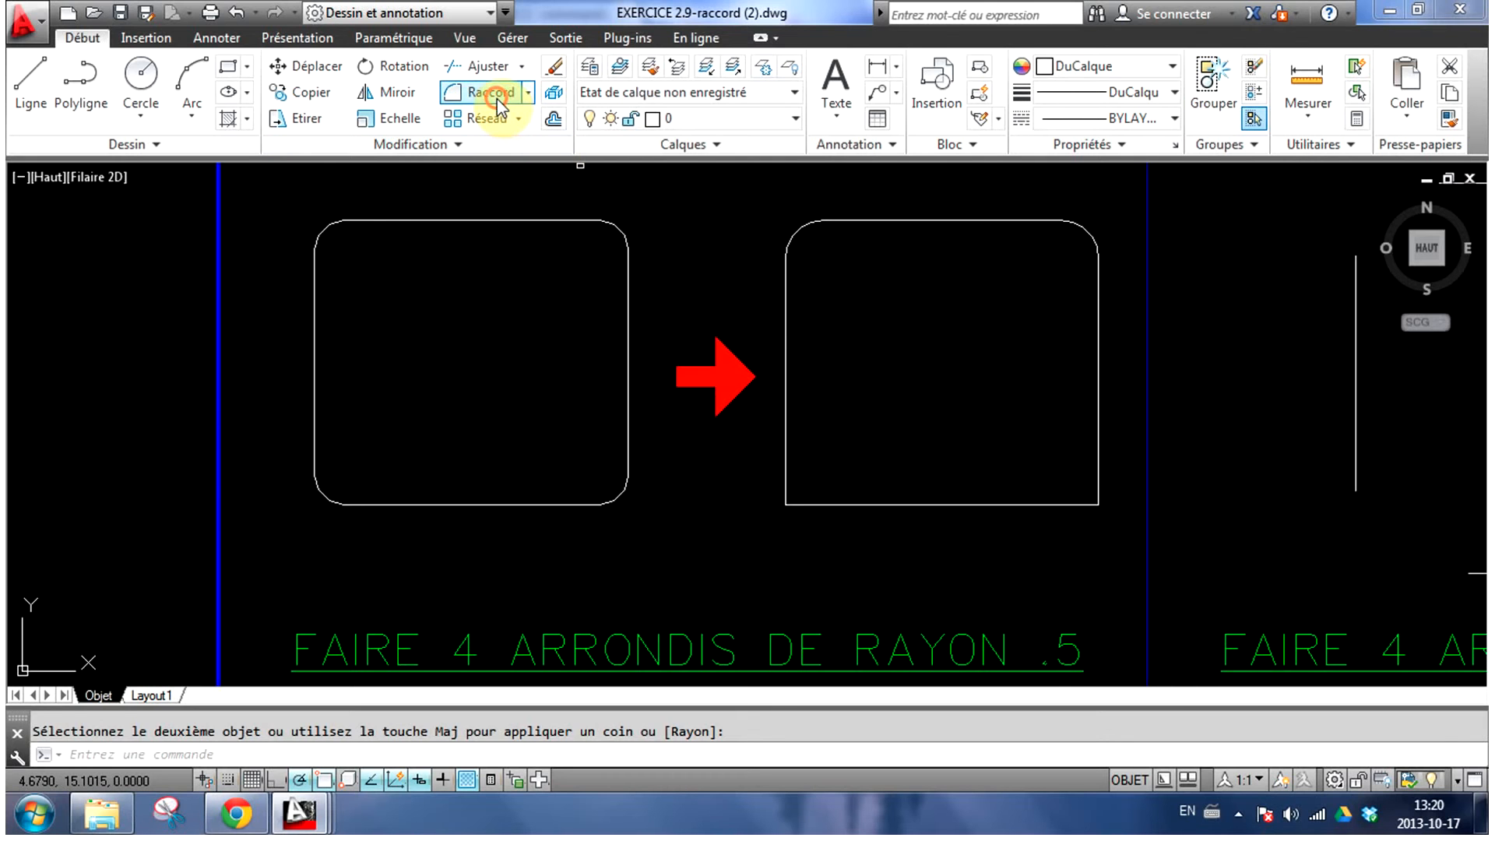
{"action": "left_click", "coordinate": [787, 487]}
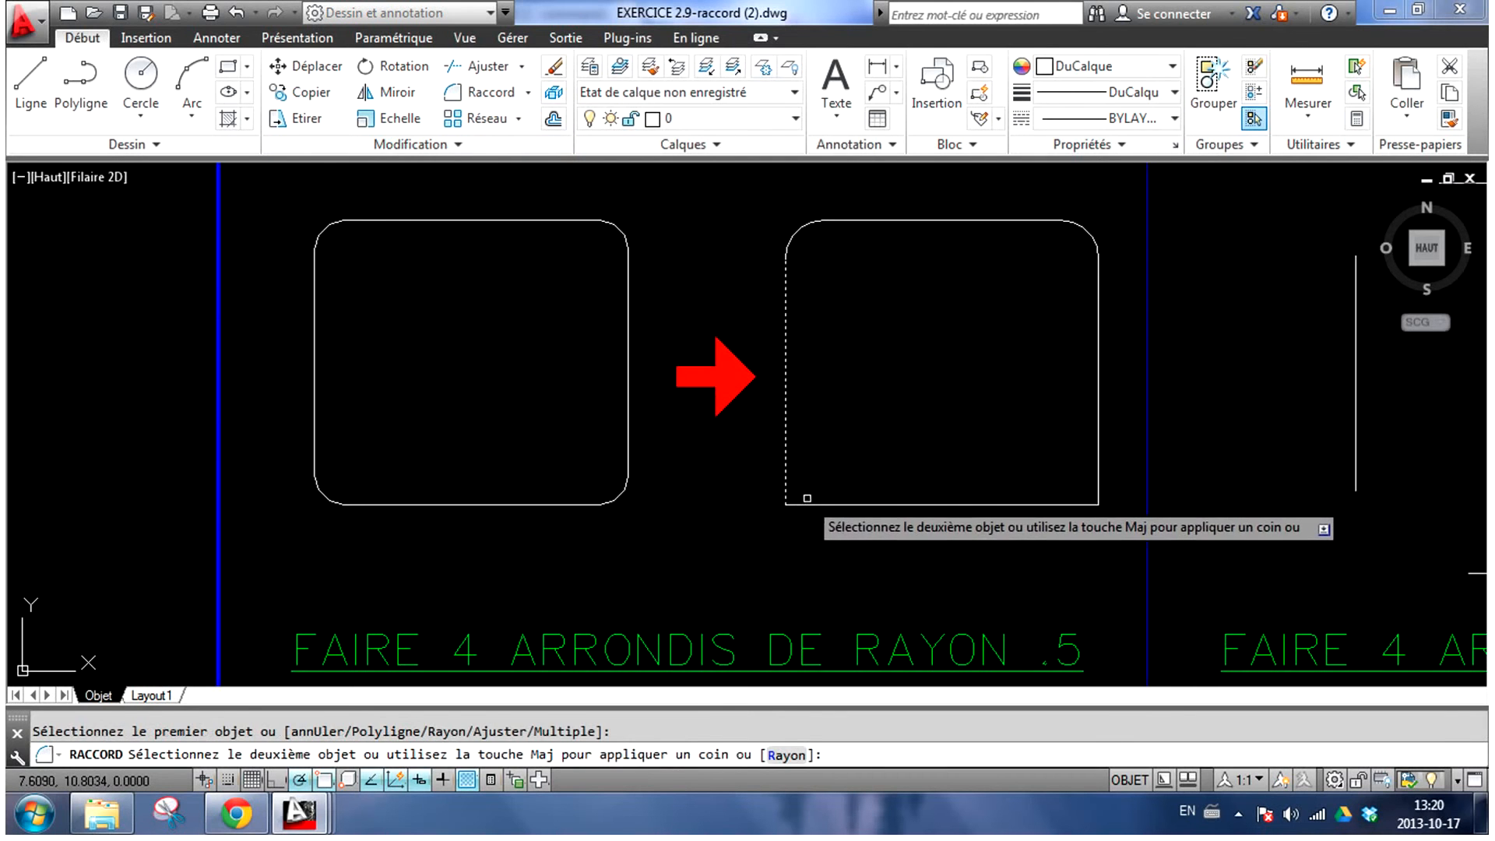
{"action": "left_click", "coordinate": [805, 503]}
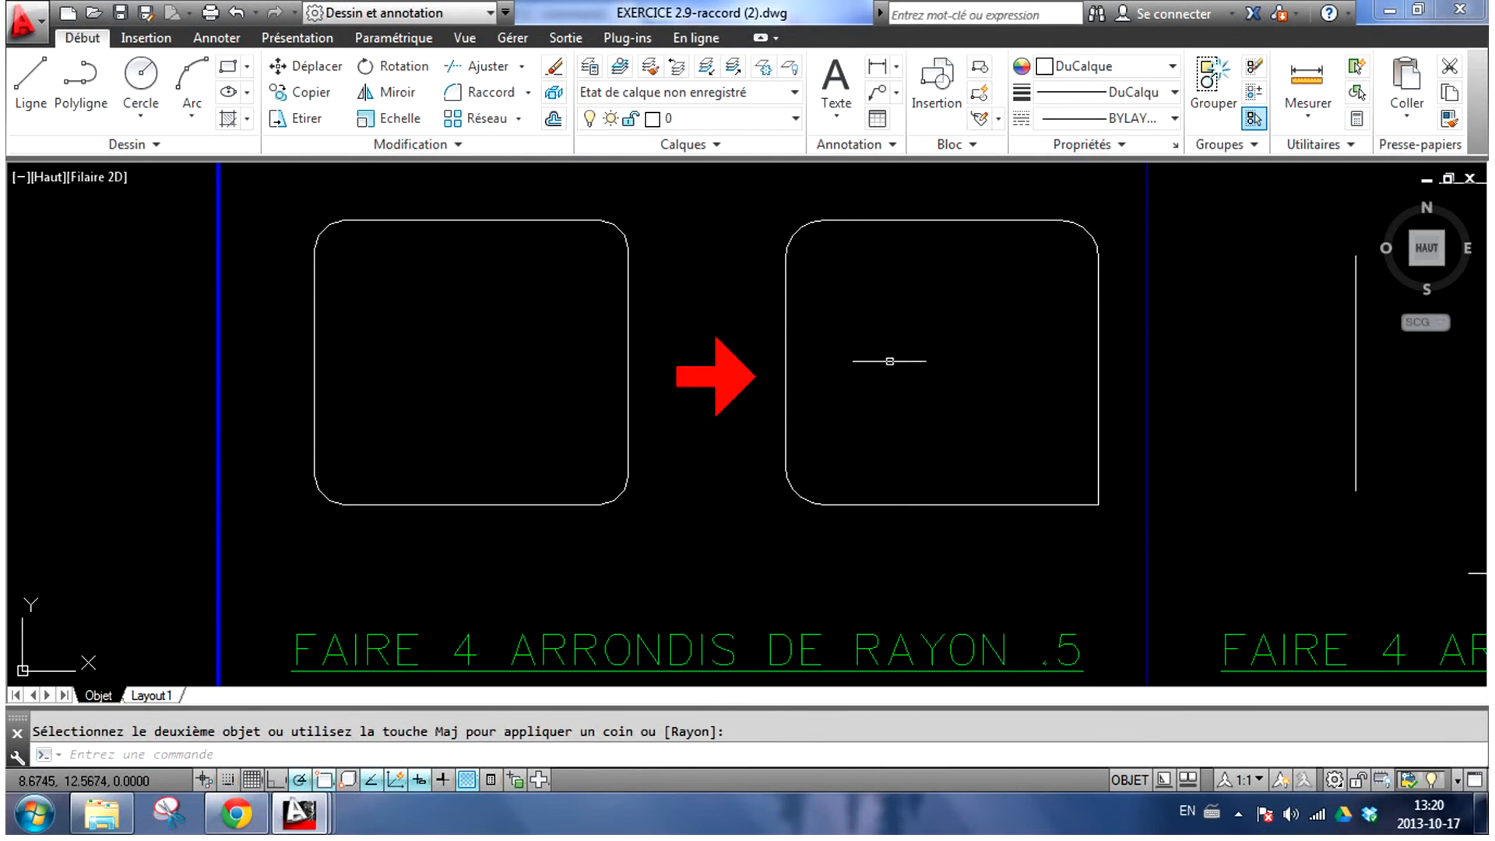
{"action": "left_click", "coordinate": [491, 93]}
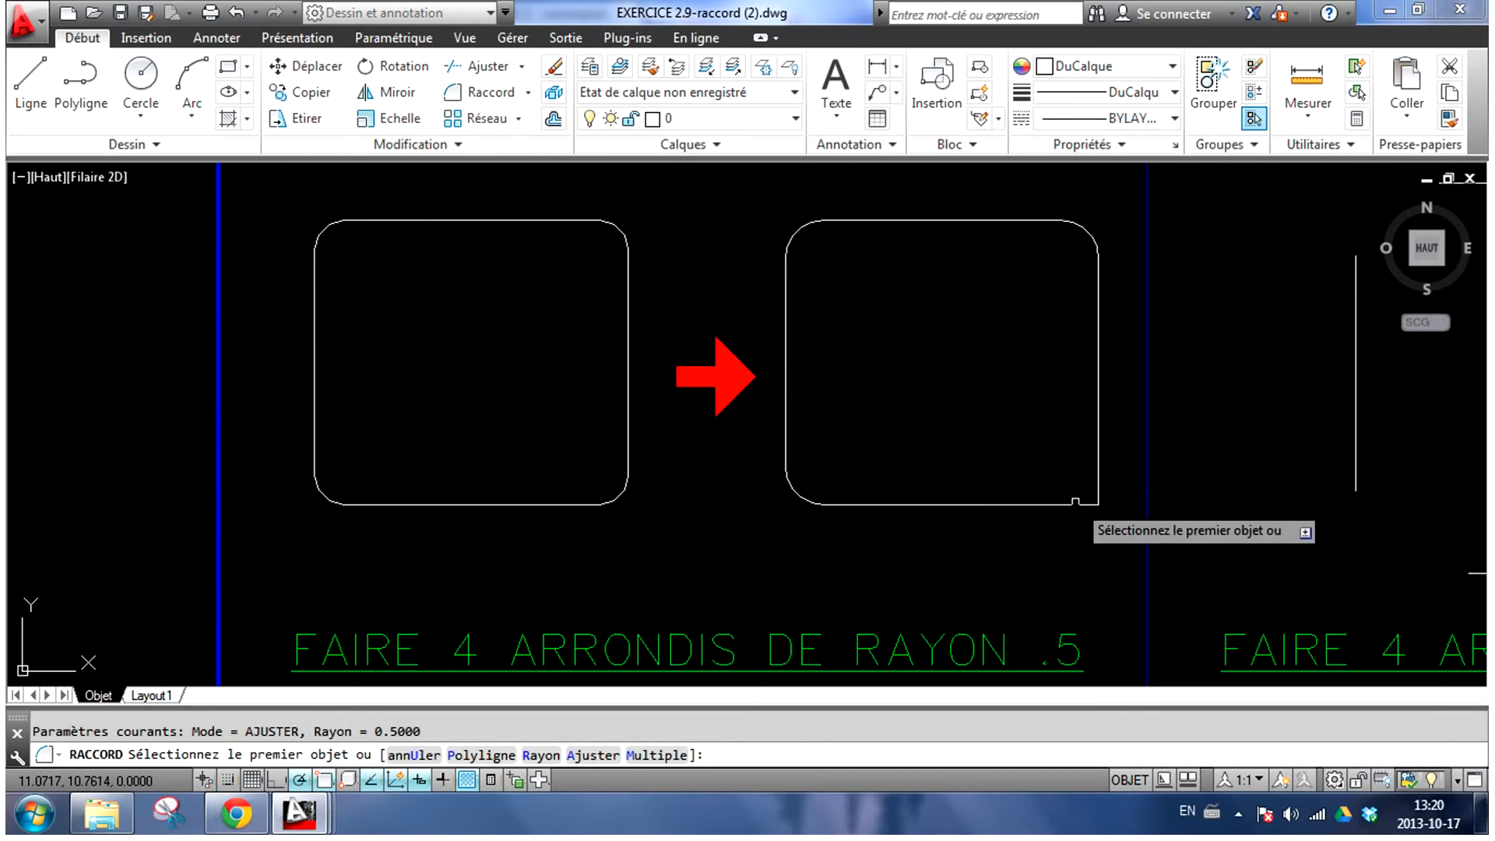
{"action": "left_click", "coordinate": [1075, 501]}
{"action": "left_click", "coordinate": [1099, 484]}
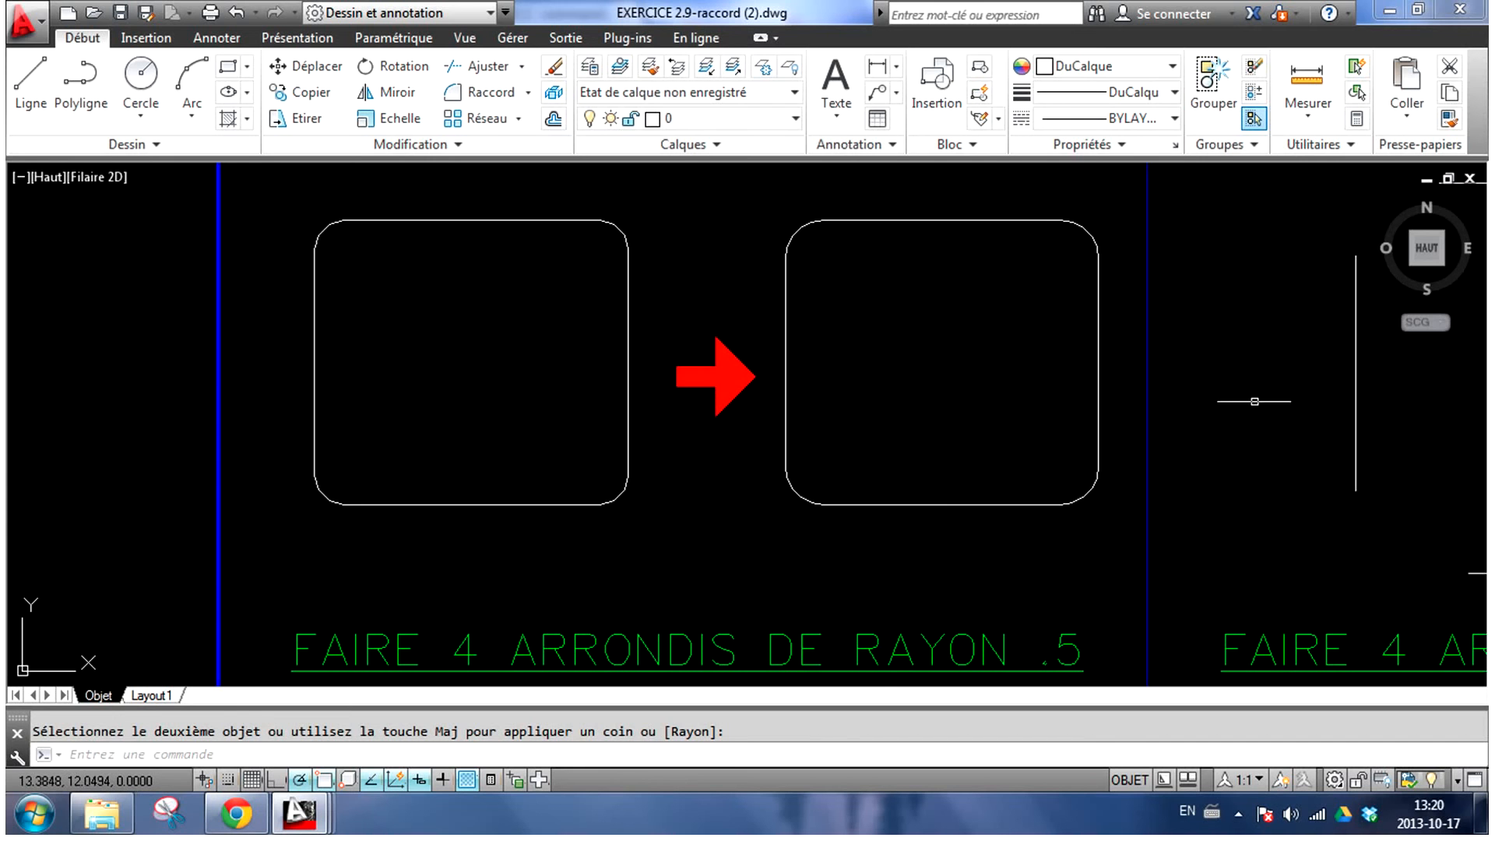
In the adjacent exercise with four separate lines, join the top line to both vertical lines with 0.5 radius fillets
{"action": "mouse_move", "coordinate": [1318, 416]}
{"action": "middle_mouse_down"}
{"action": "mouse_move", "coordinate": [1028, 397]}
{"action": "mouse_move", "coordinate": [621, 424]}
{"action": "mouse_move", "coordinate": [477, 413]}
{"action": "middle_mouse_up"}
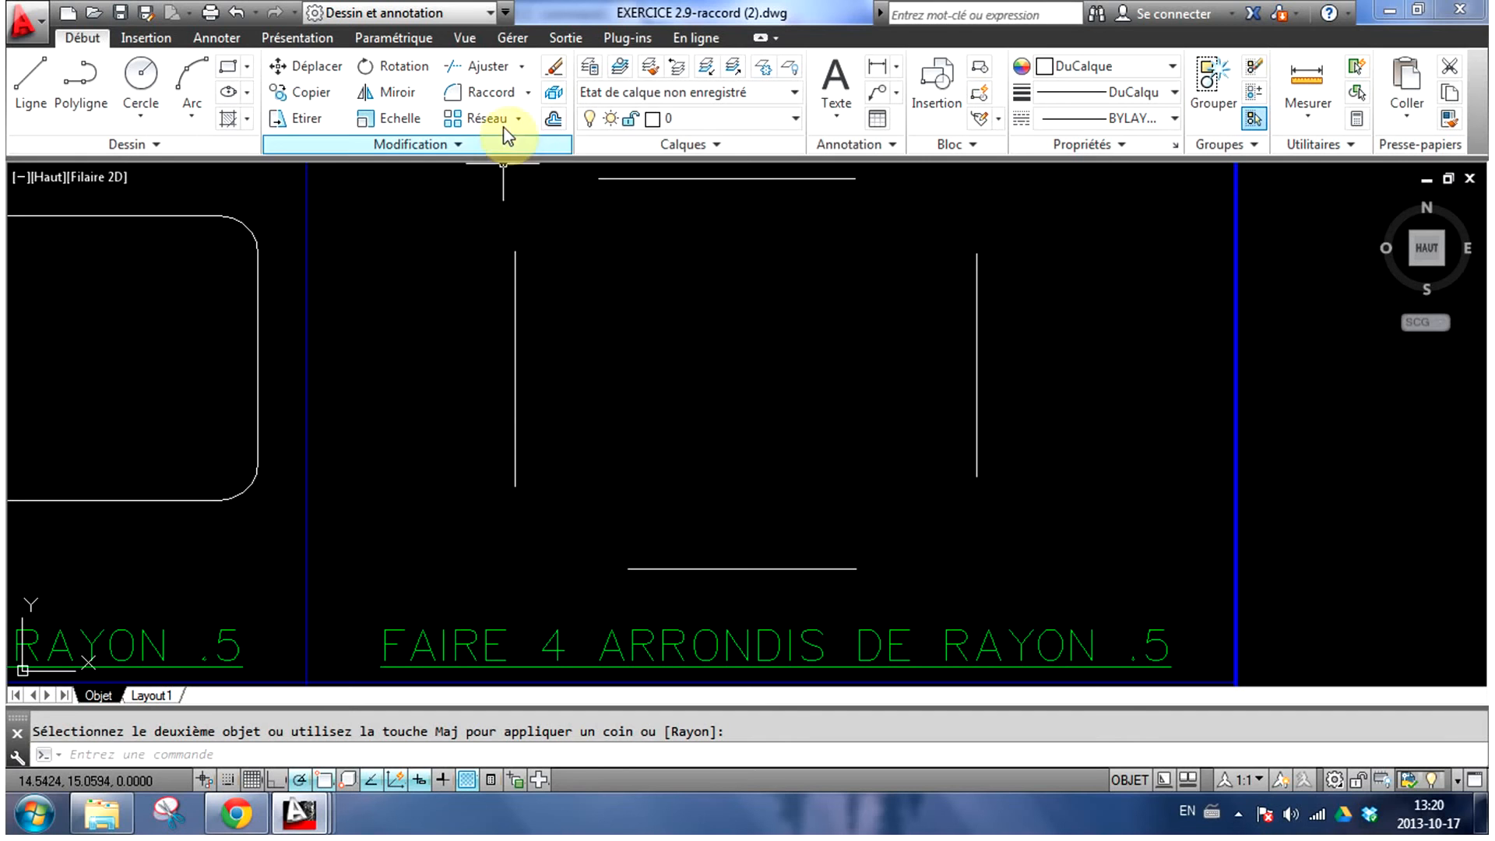
{"action": "left_click", "coordinate": [491, 95]}
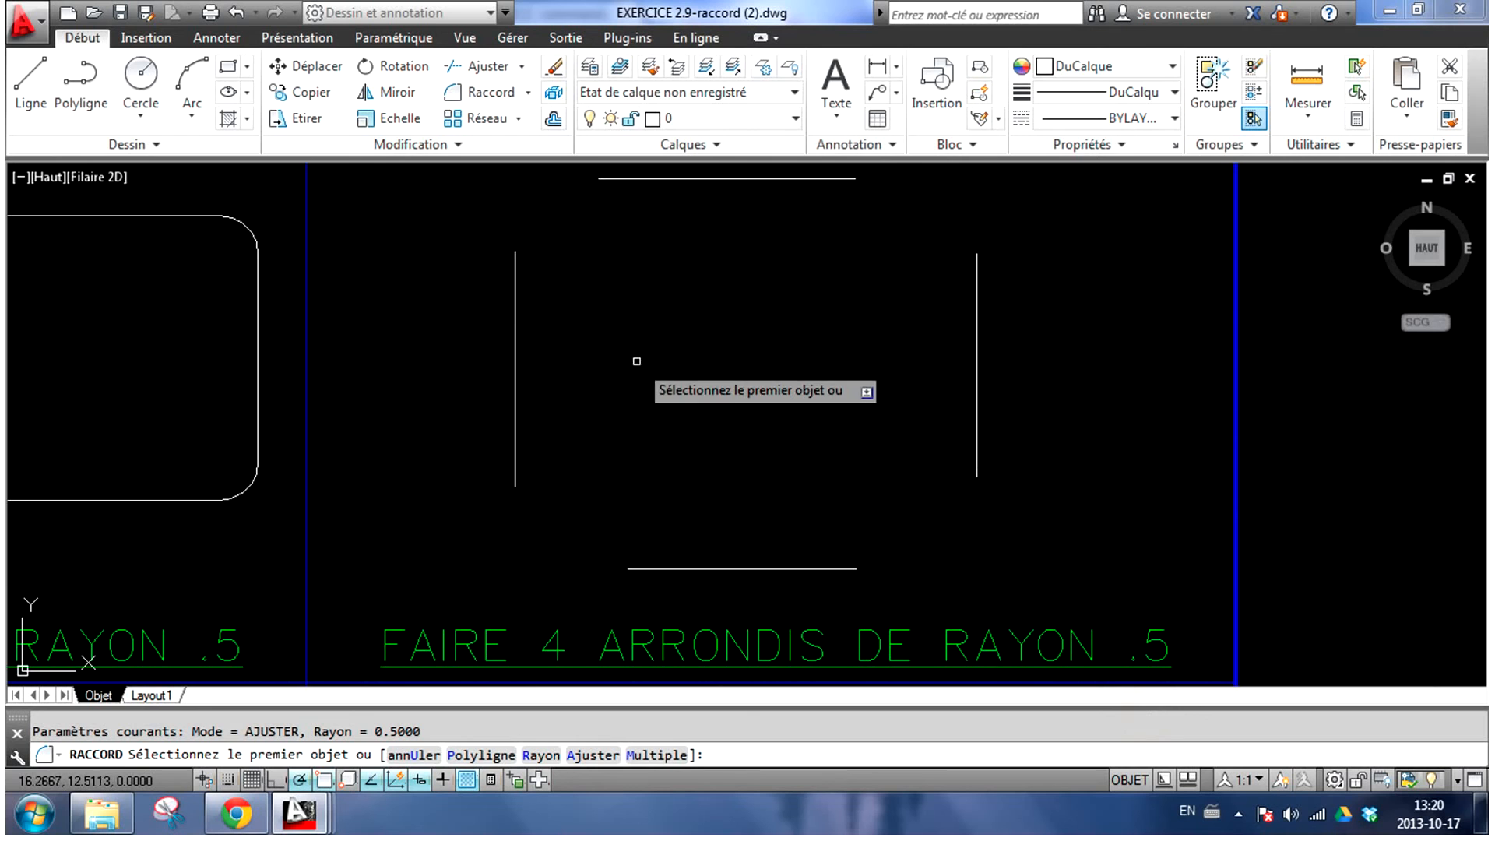
{"action": "left_click", "coordinate": [613, 179]}
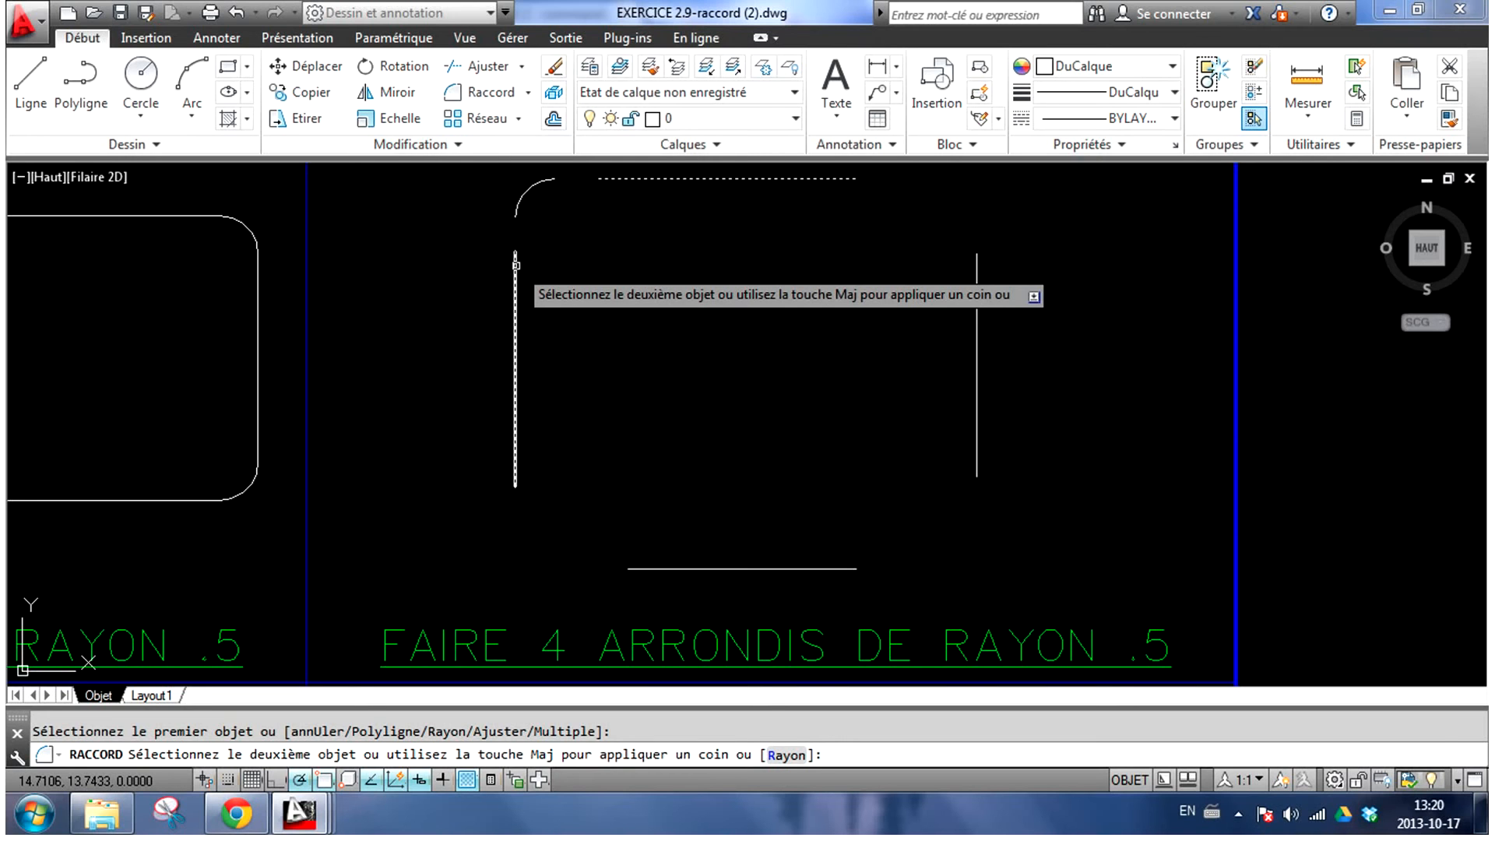
{"action": "left_click", "coordinate": [516, 266]}
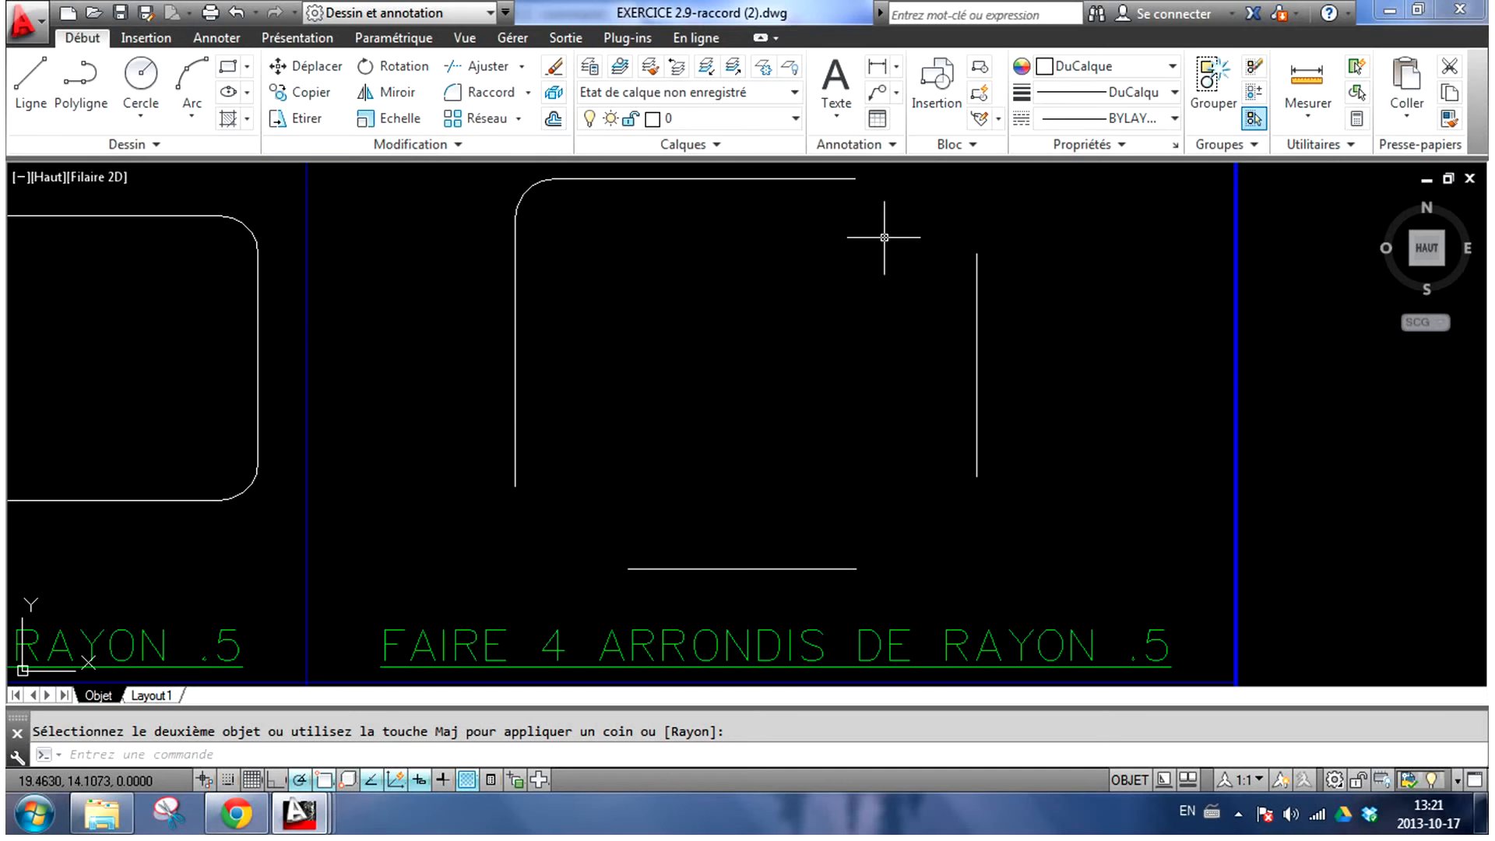
{"action": "right_click", "coordinate": [855, 265]}
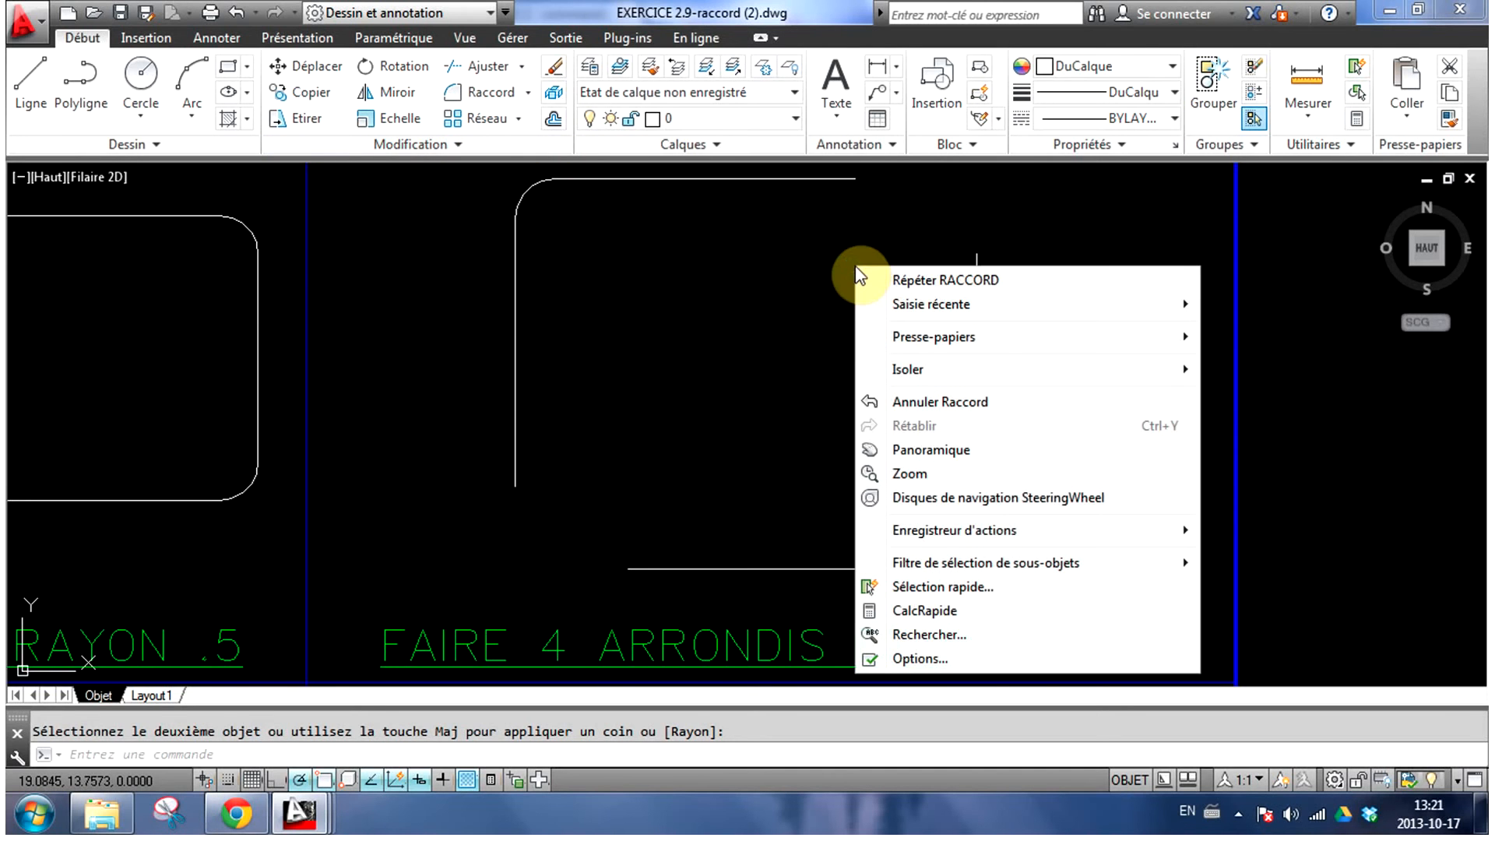
{"action": "left_click", "coordinate": [1004, 283]}
{"action": "left_click", "coordinate": [845, 179]}
{"action": "left_click", "coordinate": [979, 278]}
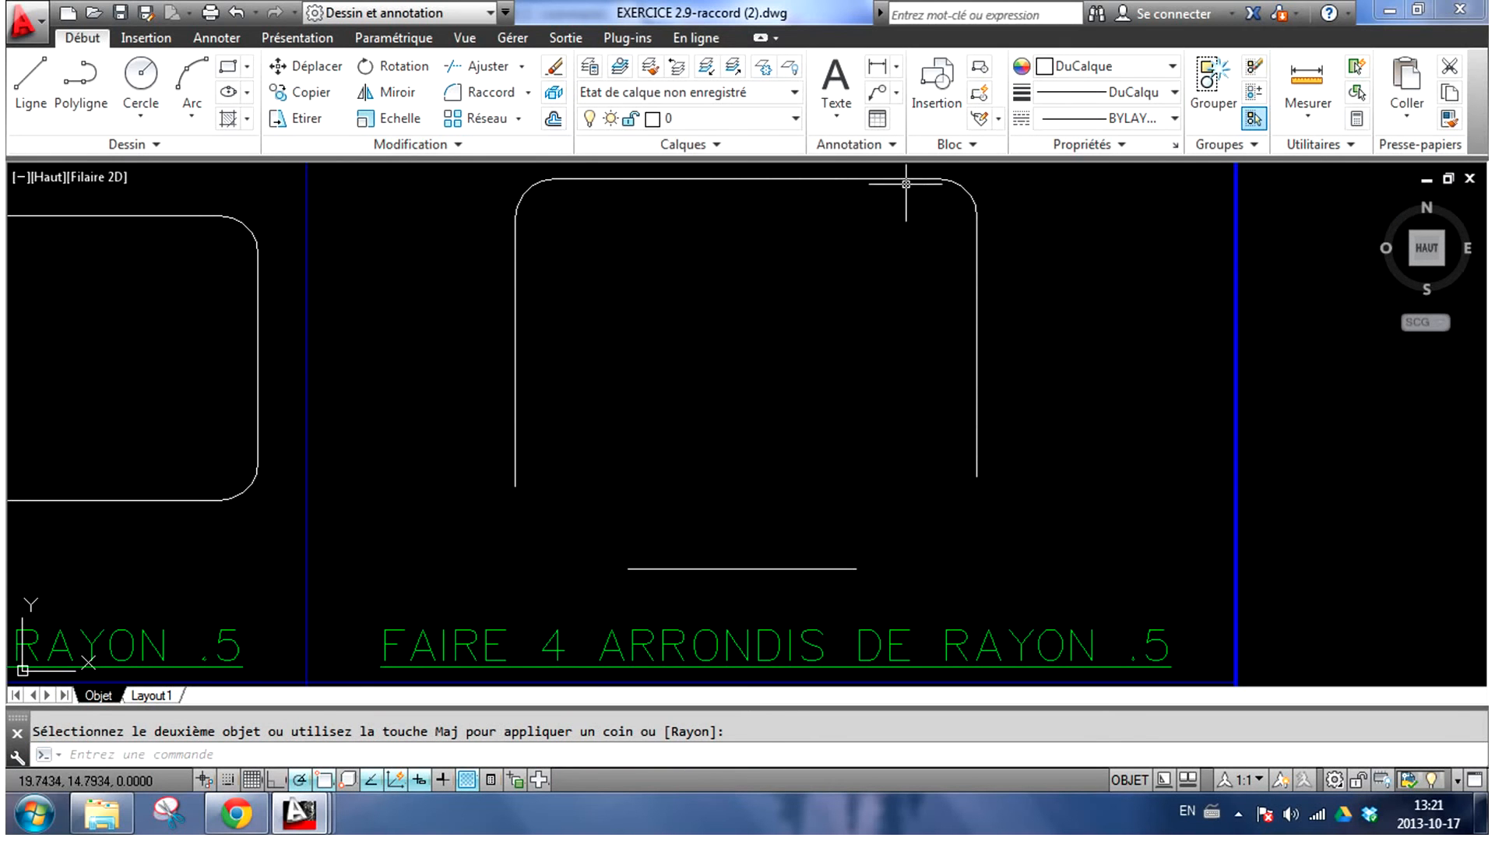
Join the bottom line to the left and right vertical lines with 0.5 radius fillets, closing the rounded rectangle
{"action": "right_click", "coordinate": [673, 247]}
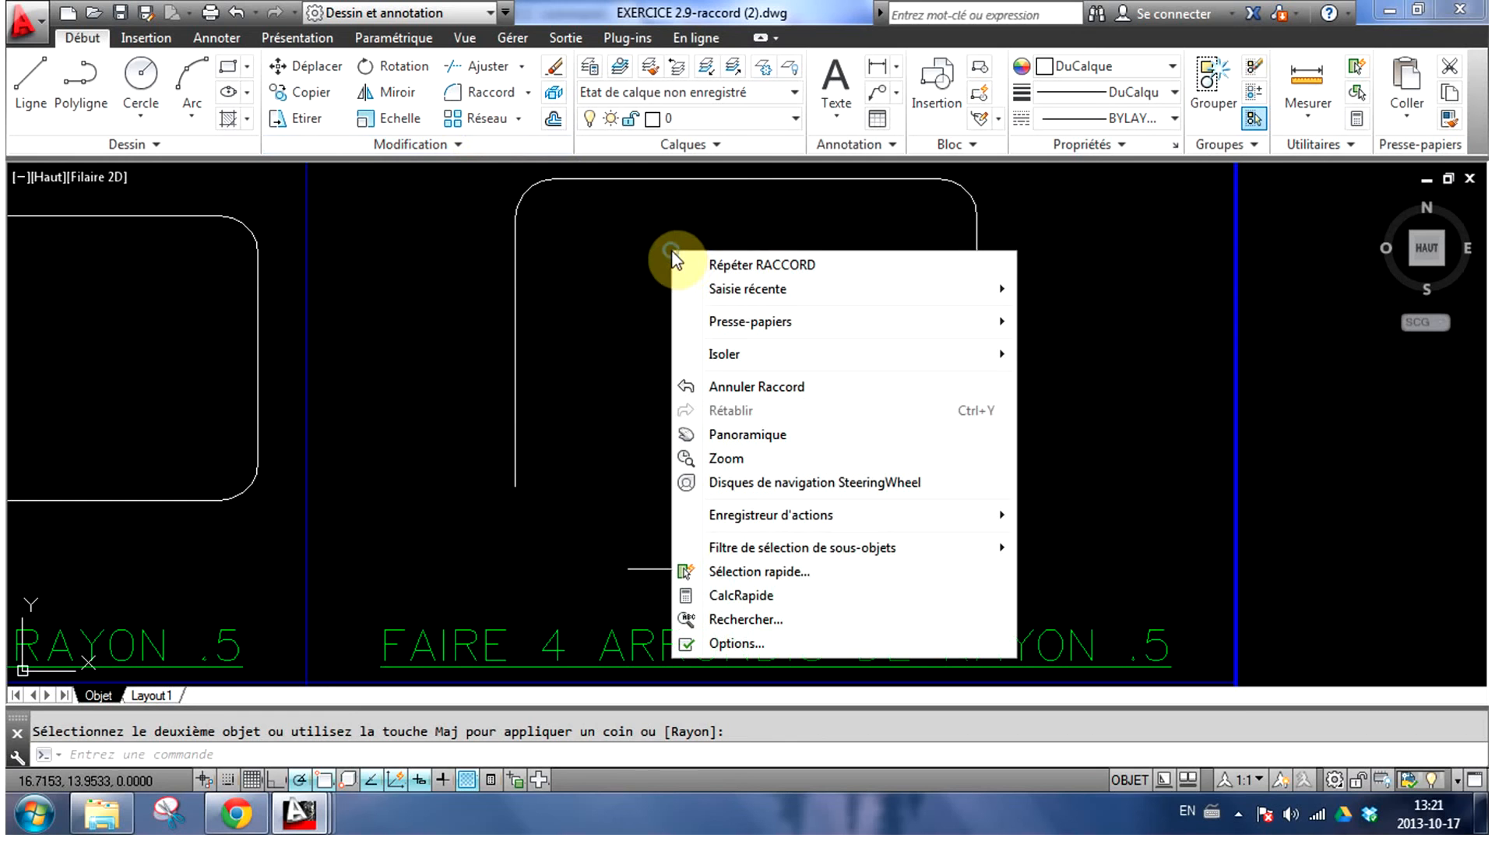
{"action": "left_click", "coordinate": [803, 270]}
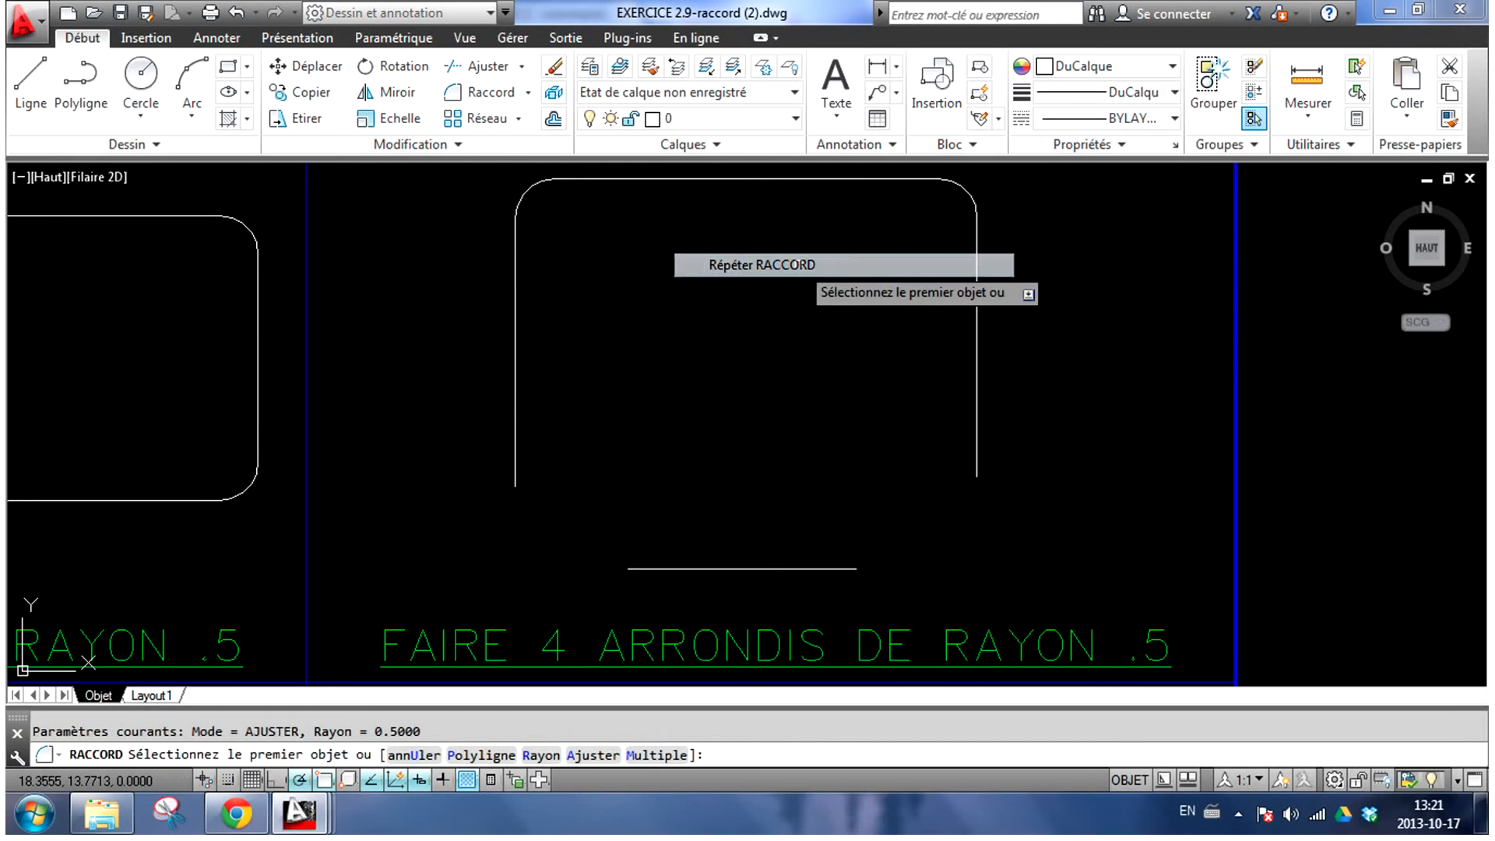
{"action": "left_click", "coordinate": [644, 568]}
{"action": "left_click", "coordinate": [516, 482]}
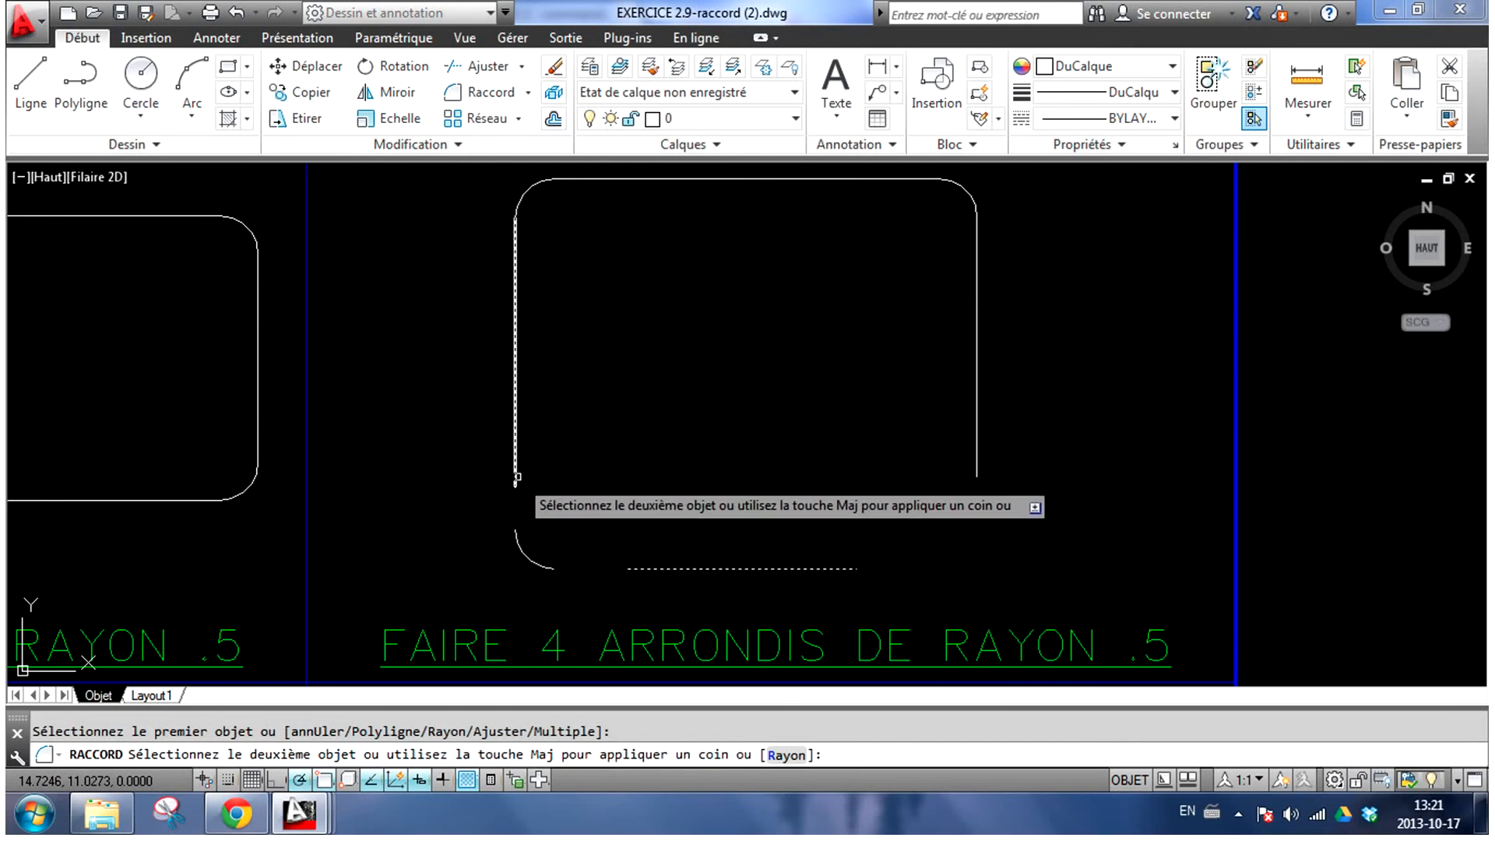
{"action": "right_click", "coordinate": [850, 414]}
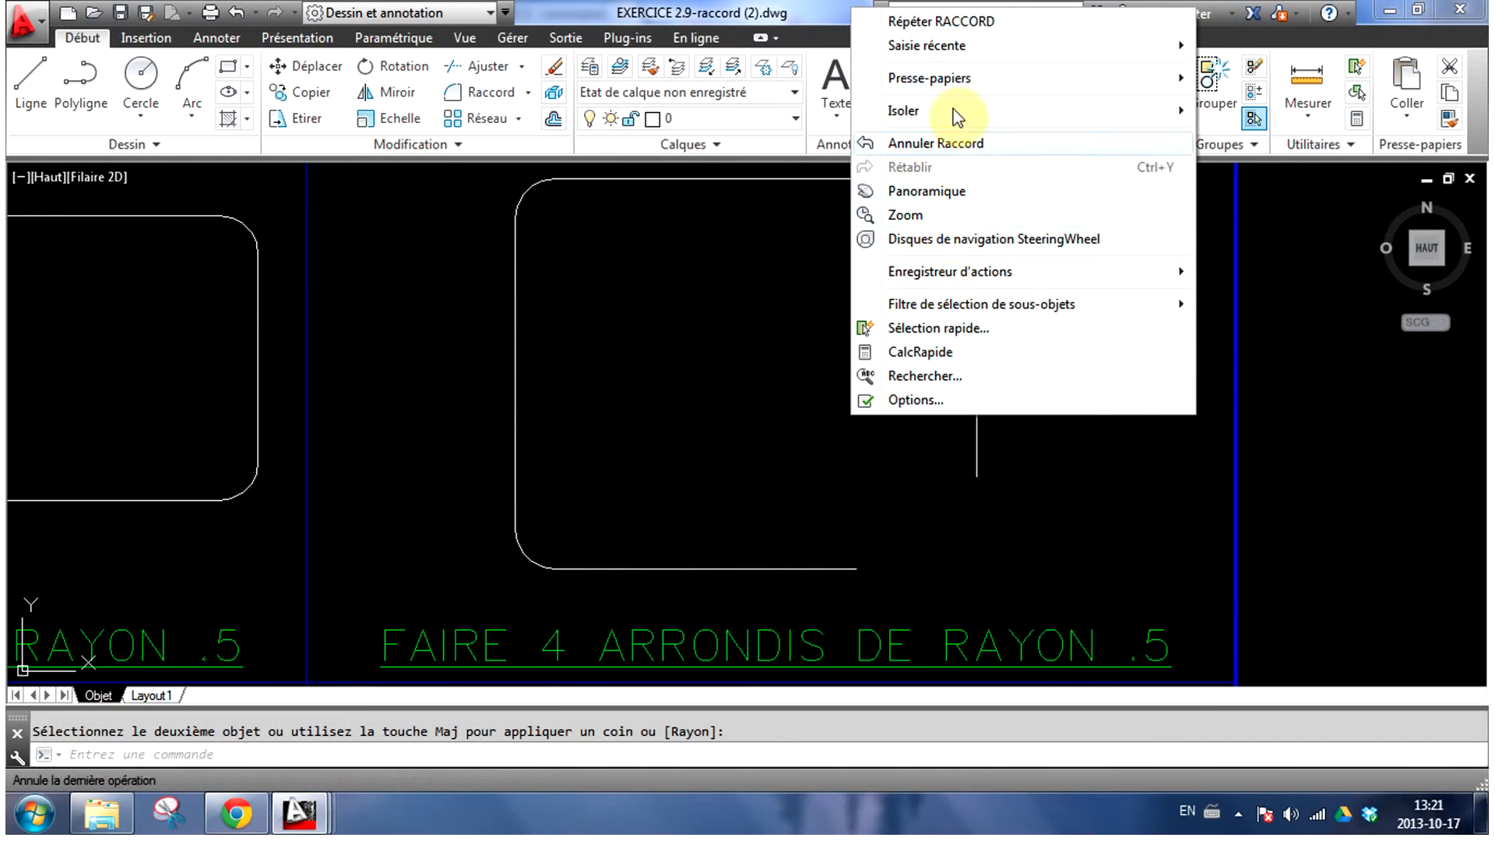
{"action": "mouse_move", "coordinate": [1000, 55]}
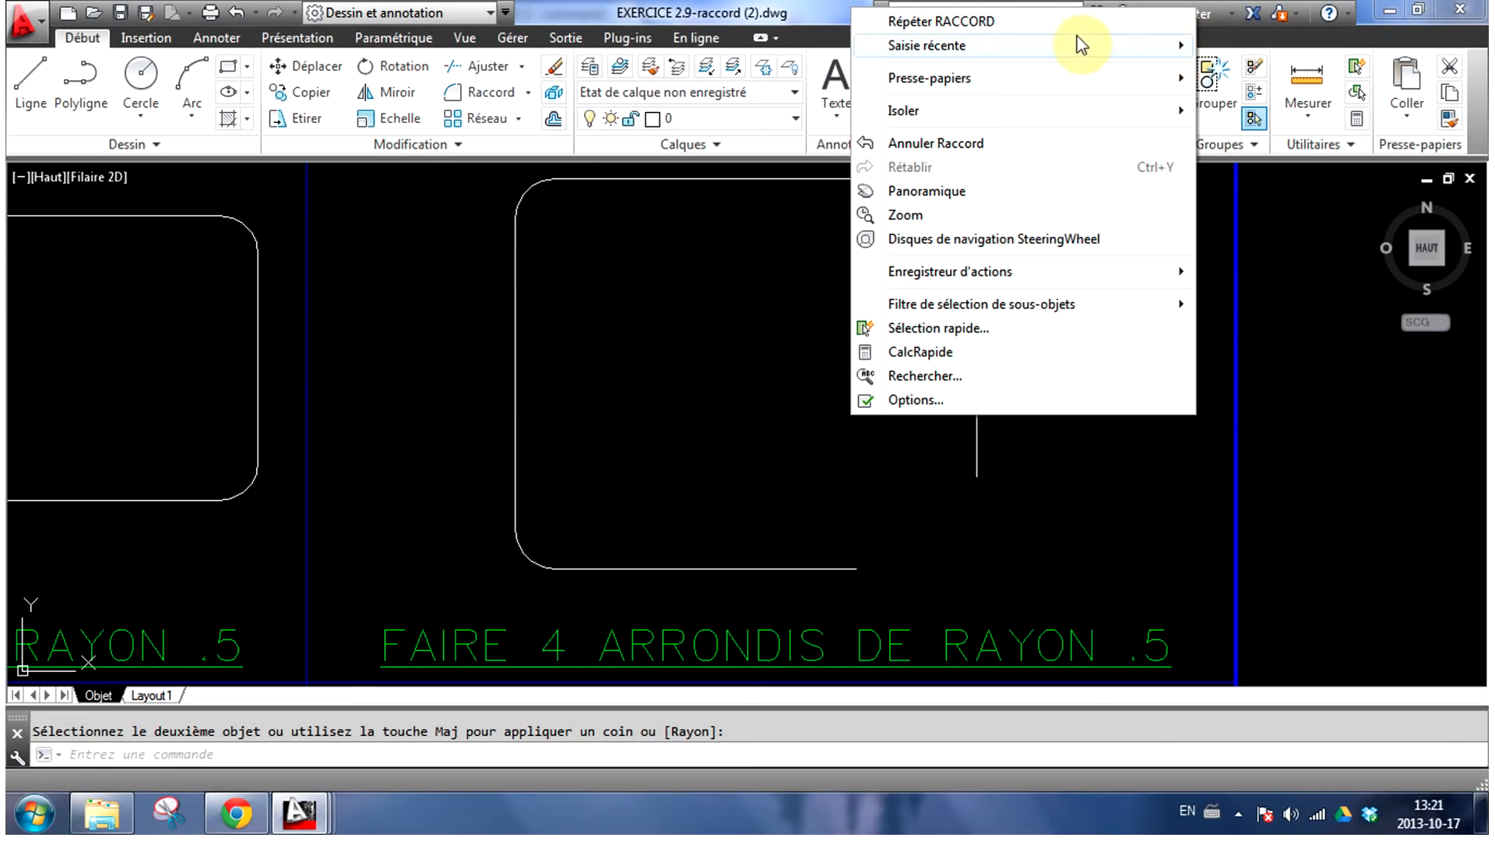
{"action": "left_click", "coordinate": [990, 27]}
{"action": "left_click", "coordinate": [838, 569]}
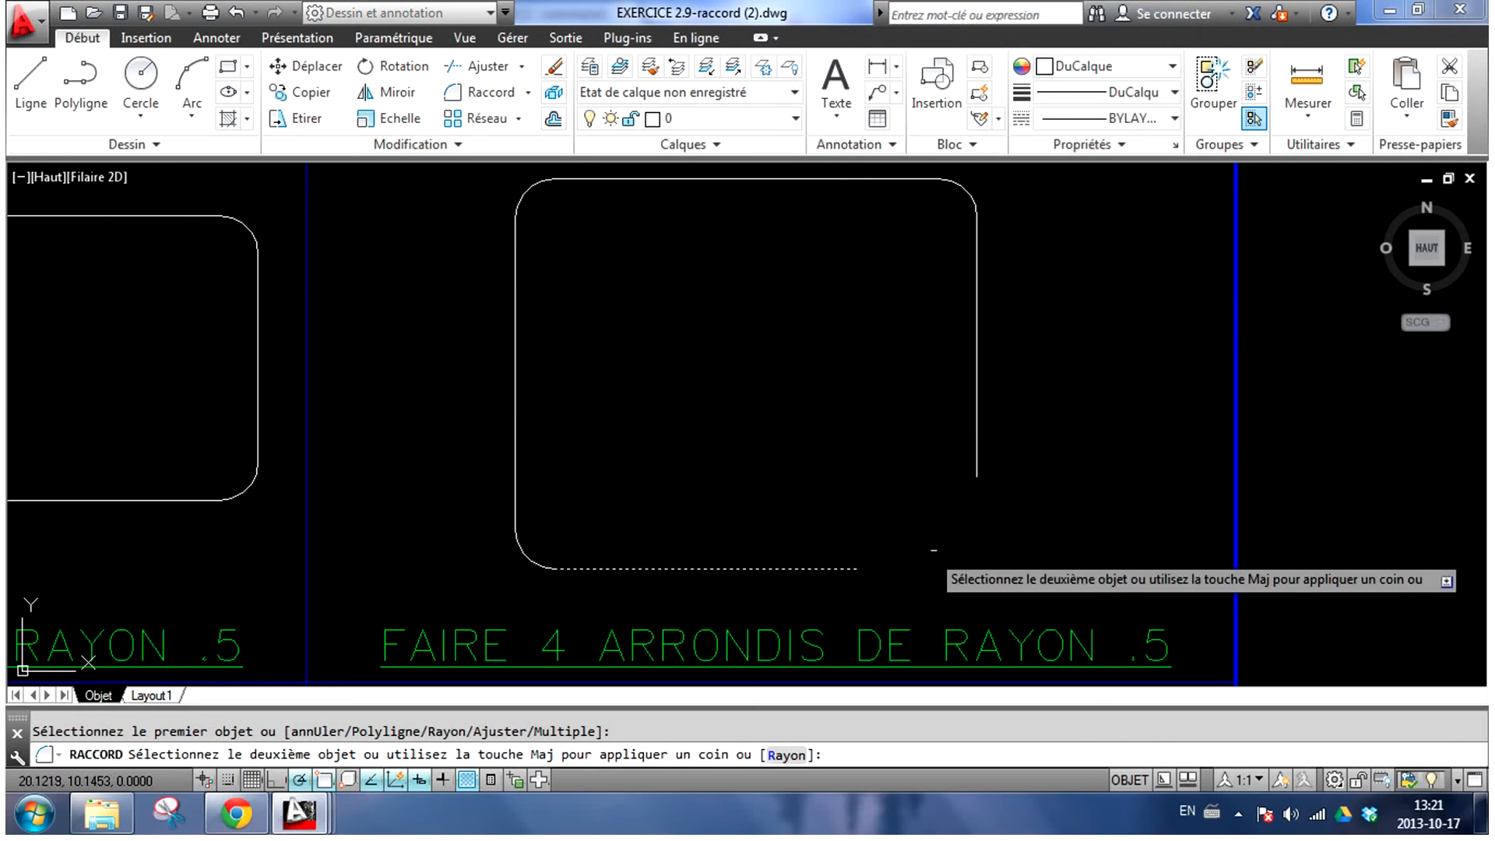
{"action": "left_click", "coordinate": [978, 462]}
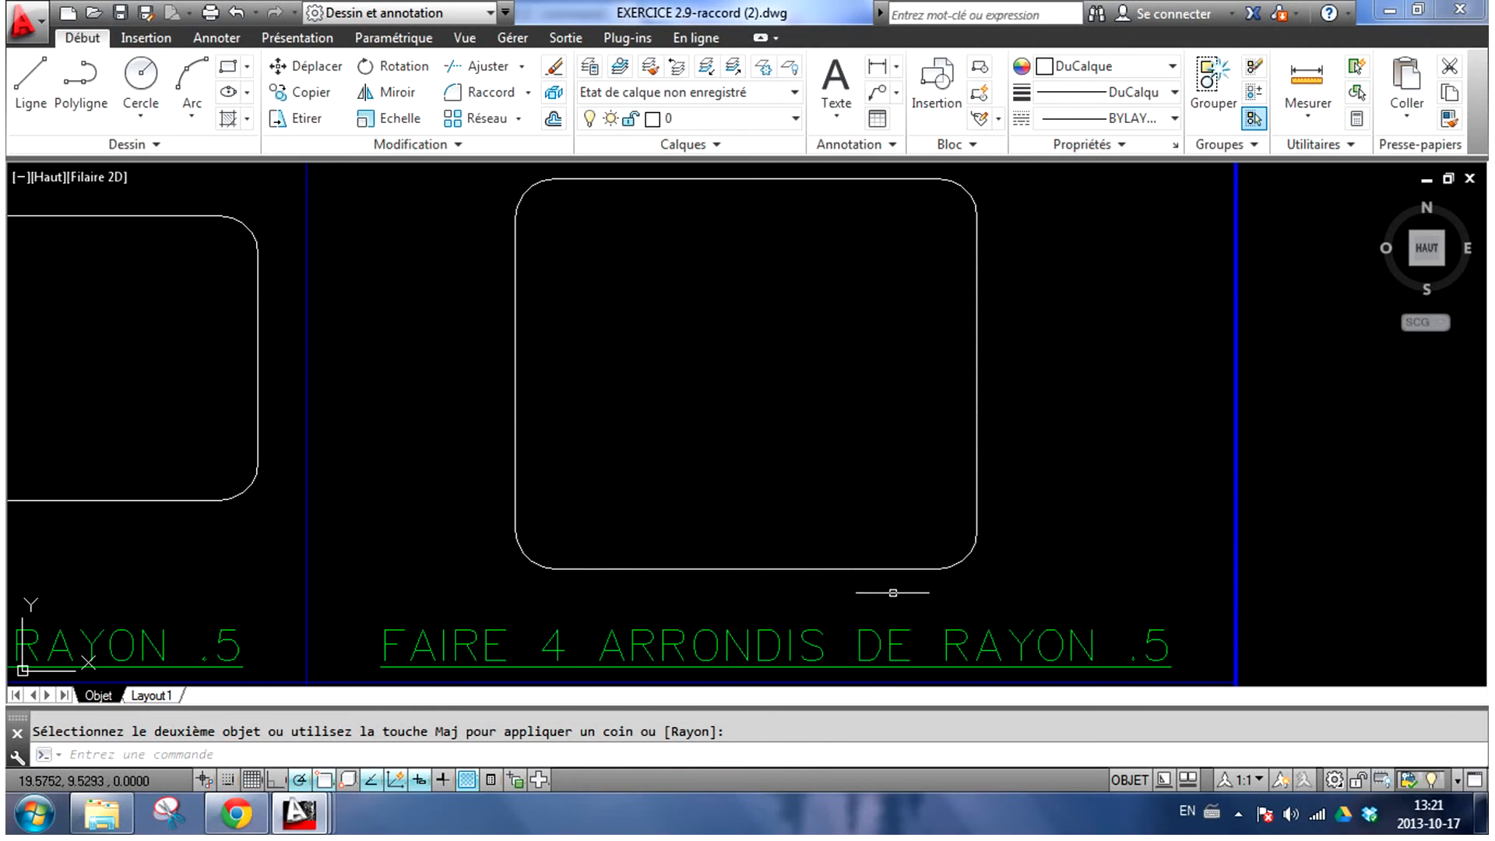
In the zero-radius exercise with four separate lines, join the sloped top line to the left vertical line using a fillet radius of 0
{"action": "scroll", "coordinate": [888, 550], "scroll_direction": "down", "scroll_amount": 4}
{"action": "middle_click_drag", "start_coordinate": [754, 556], "coordinate": [905, 348]}
{"action": "scroll", "coordinate": [662, 529], "scroll_direction": "up", "scroll_amount": 3}
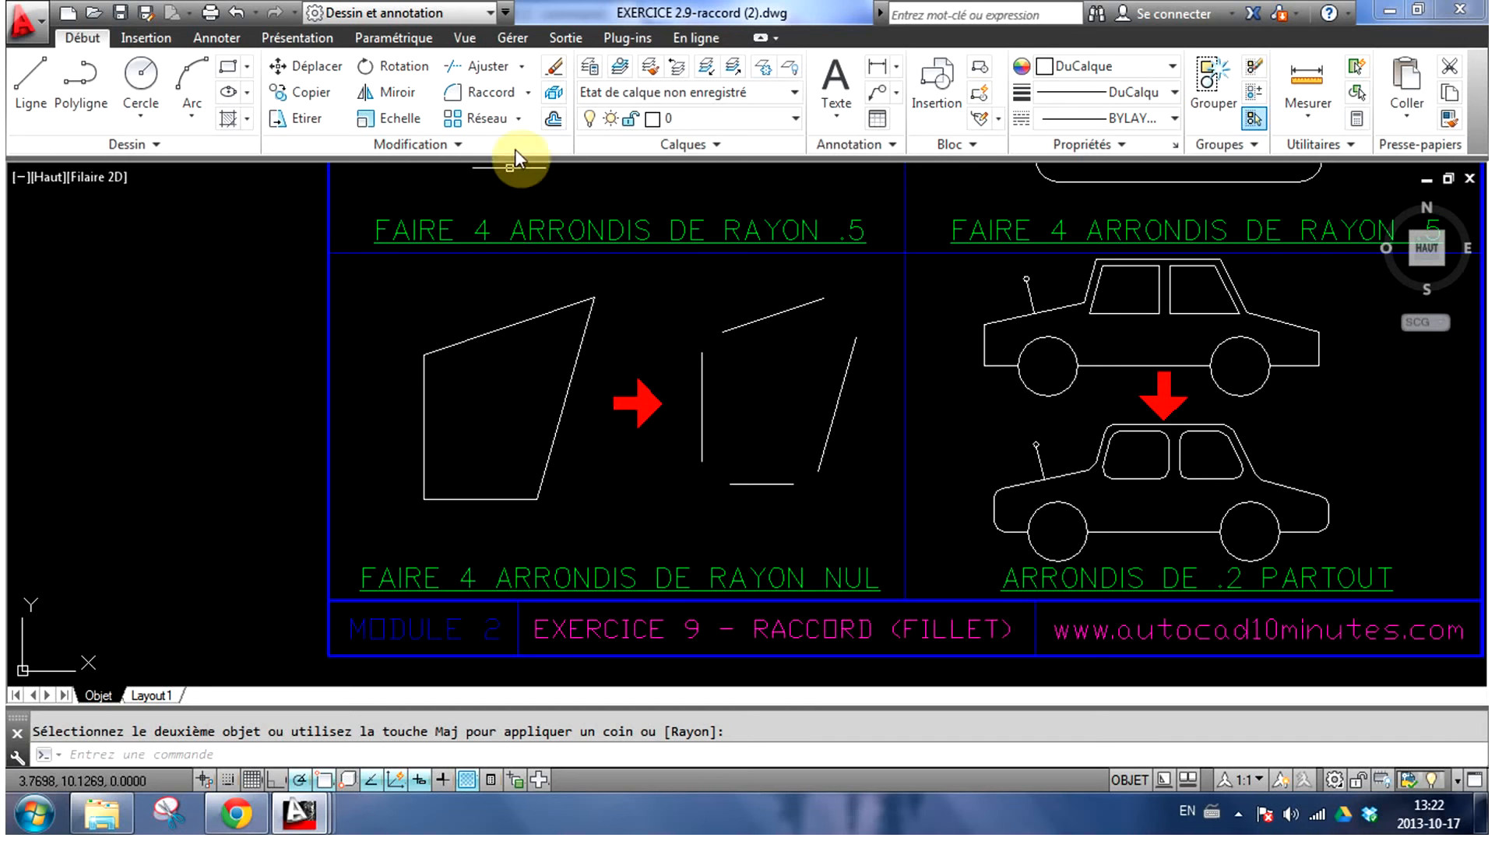
{"action": "left_click", "coordinate": [495, 98]}
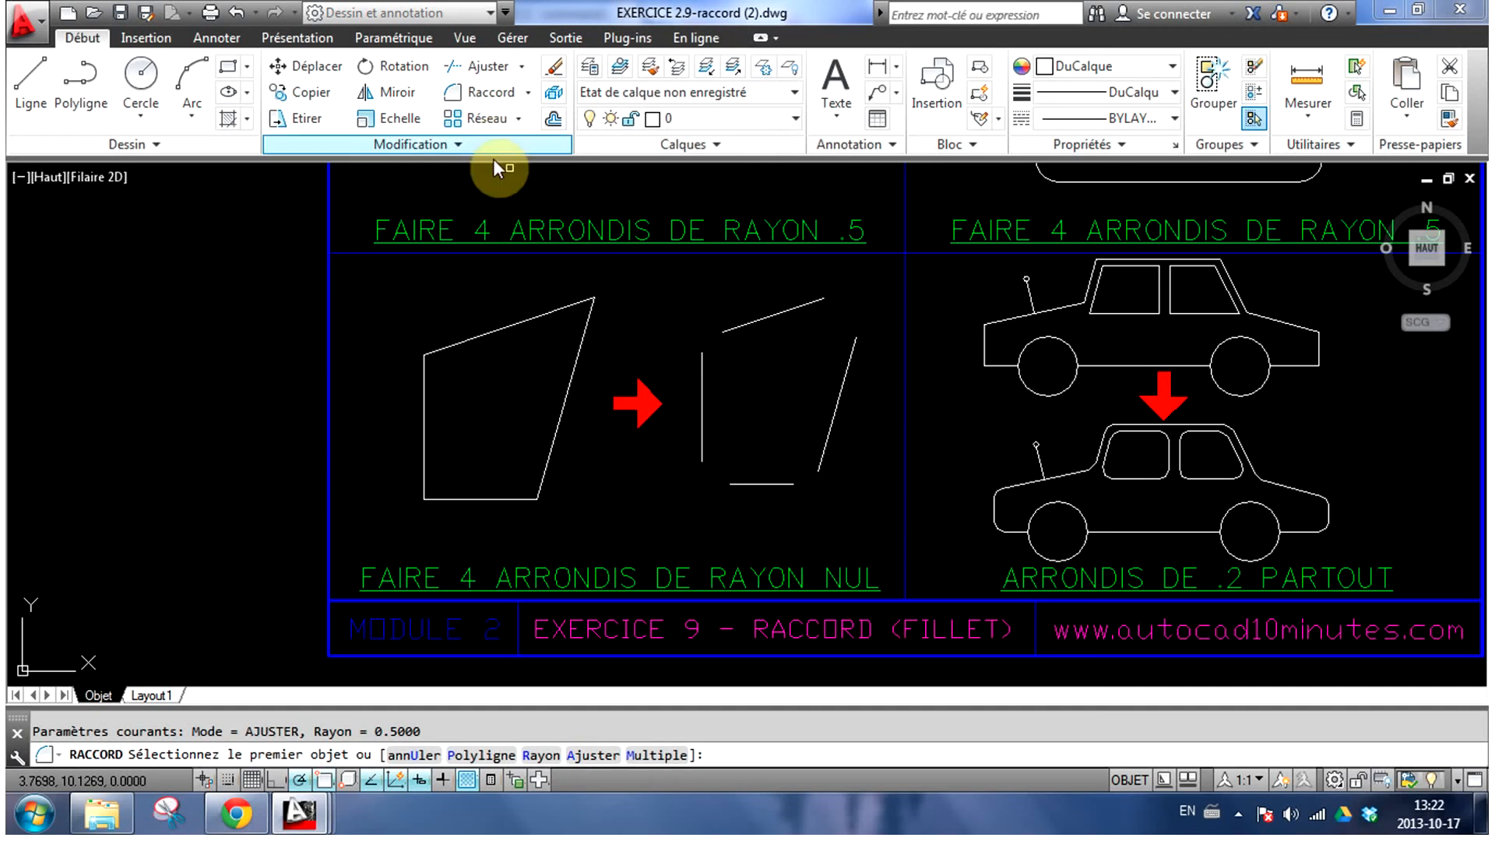
{"action": "left_click", "coordinate": [542, 755]}
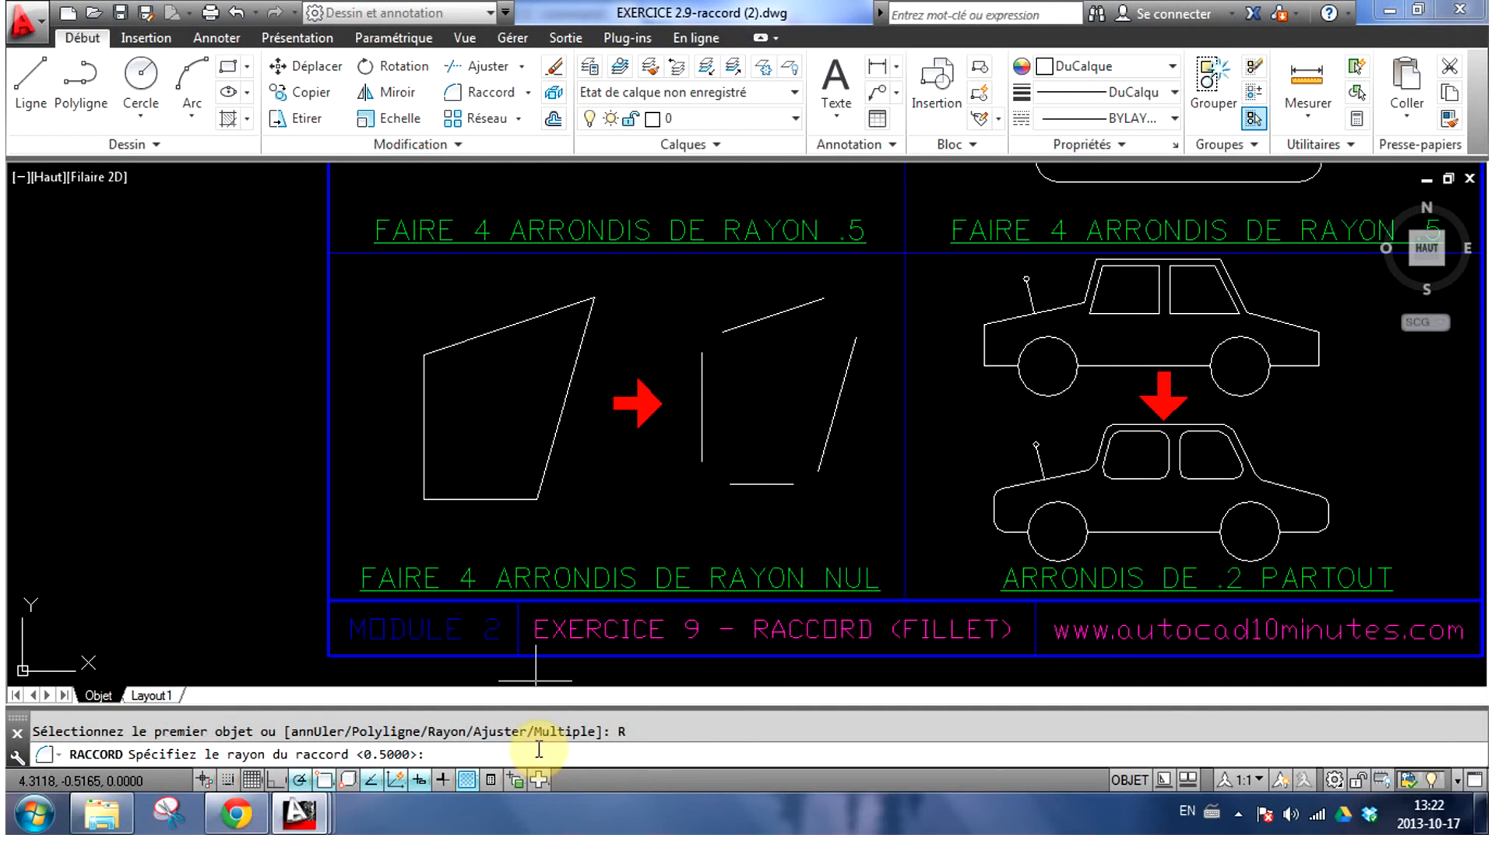
{"action": "type", "text": "0"}
{"action": "key", "text": "Return"}
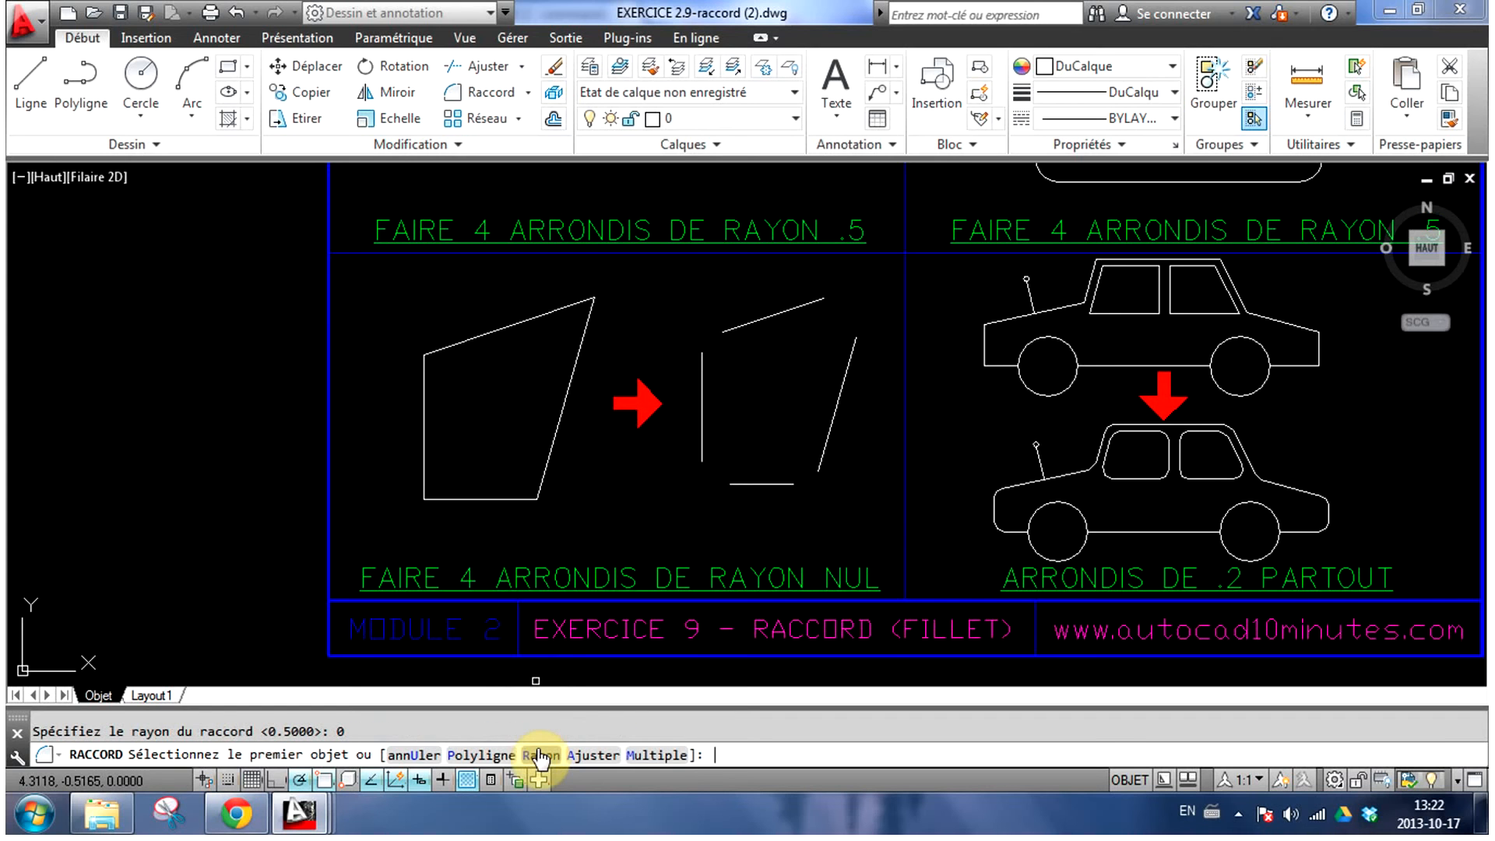
{"action": "scroll", "coordinate": [713, 343], "scroll_direction": "up", "scroll_amount": 2}
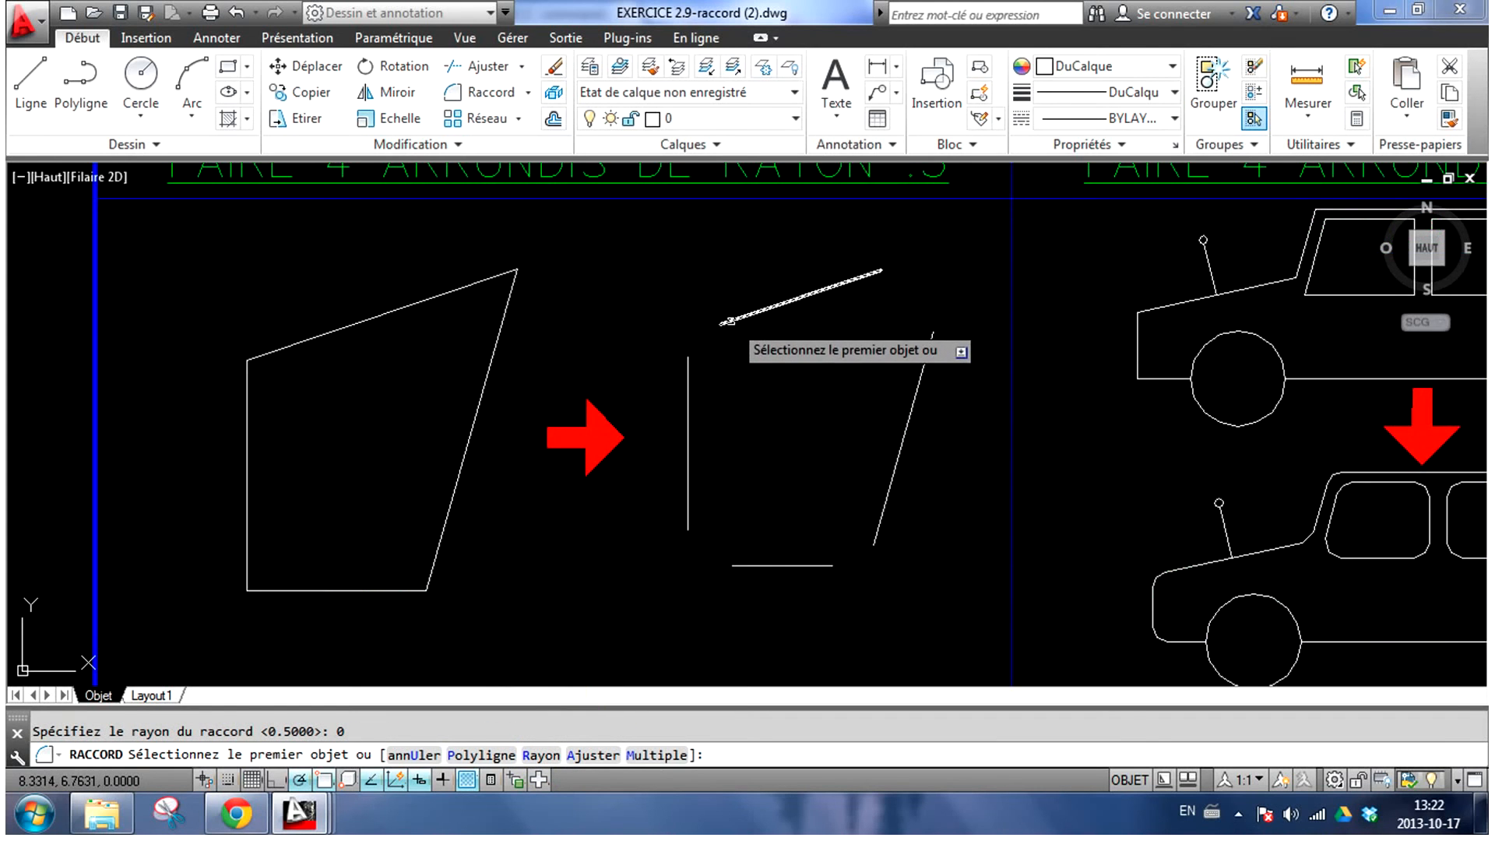
{"action": "left_click", "coordinate": [729, 321]}
{"action": "left_click", "coordinate": [688, 370]}
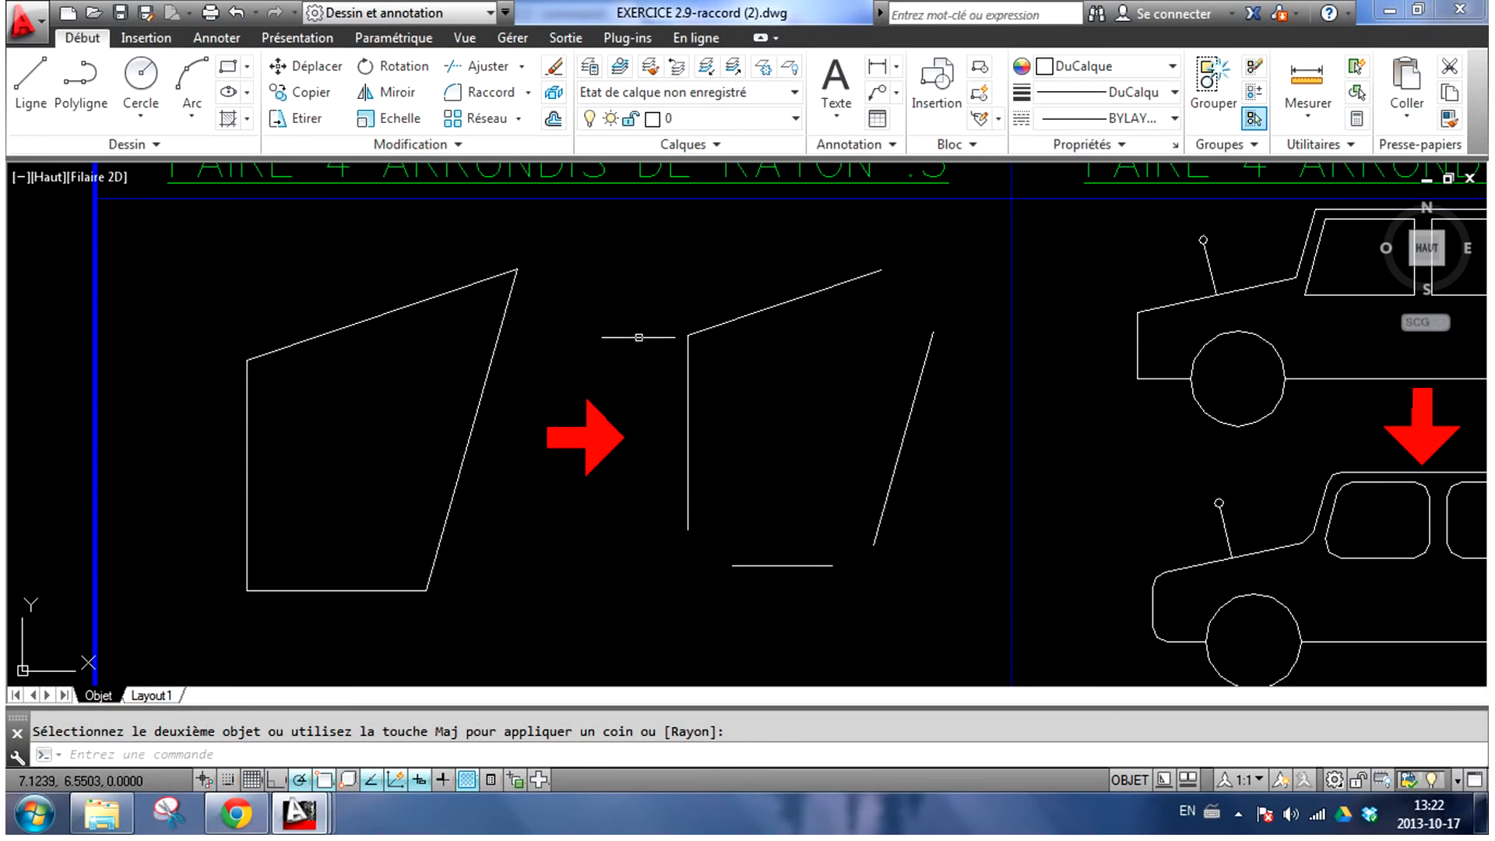
Examine up close the corner where the sloped top line meets the left vertical line
{"action": "scroll", "coordinate": [686, 335], "scroll_direction": "up", "scroll_amount": 4}
{"action": "scroll", "coordinate": [655, 332], "scroll_direction": "up", "scroll_amount": 8}
{"action": "scroll", "coordinate": [583, 294], "scroll_direction": "up", "scroll_amount": 2}
{"action": "scroll", "coordinate": [540, 247], "scroll_direction": "up", "scroll_amount": 2}
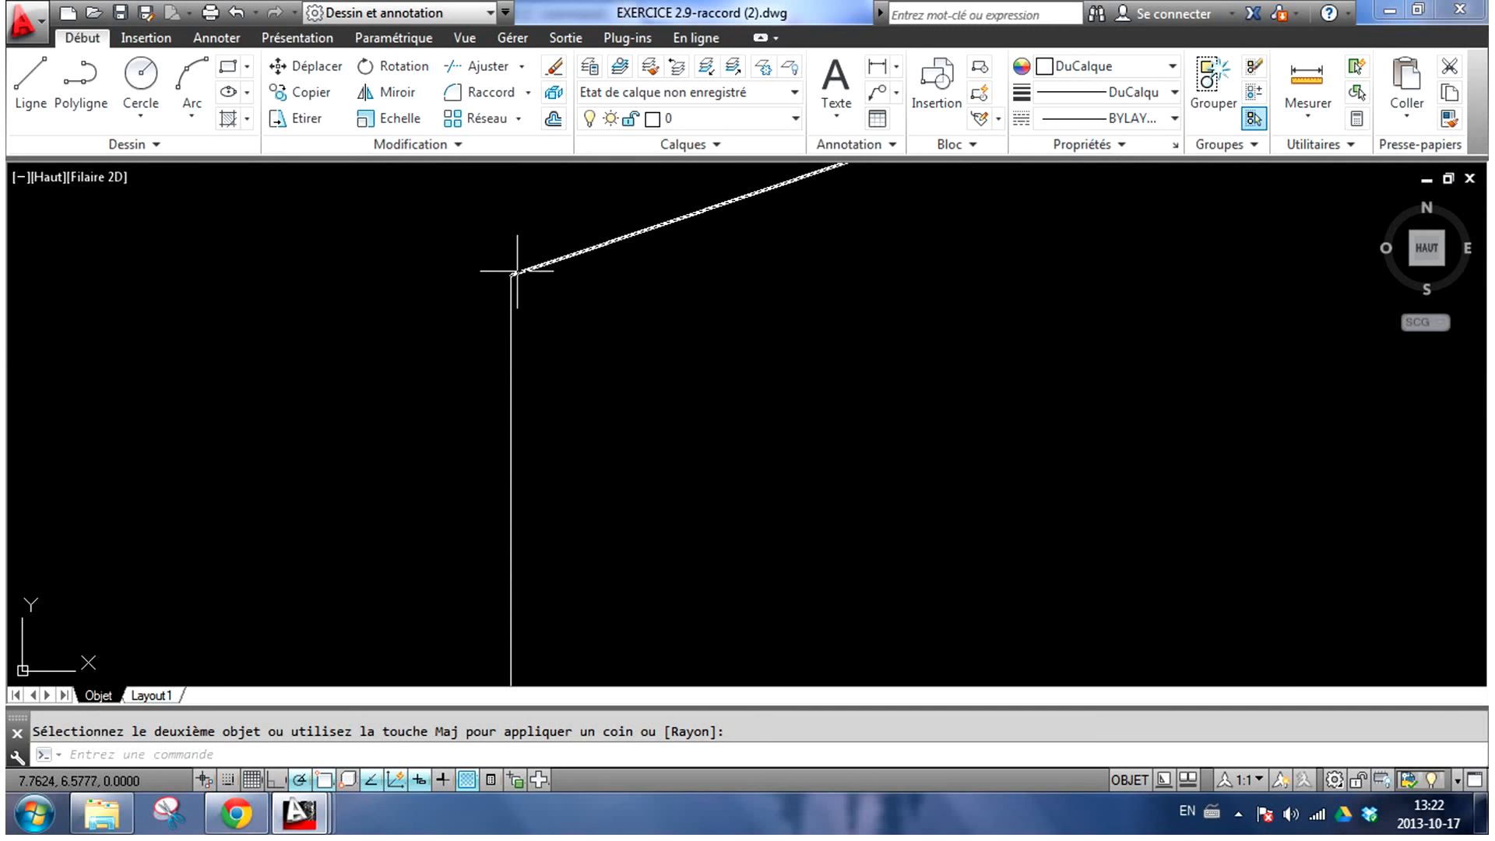
{"action": "middle_click_drag", "start_coordinate": [517, 308], "coordinate": [594, 325]}
{"action": "scroll", "coordinate": [518, 301], "scroll_direction": "down", "scroll_amount": 5}
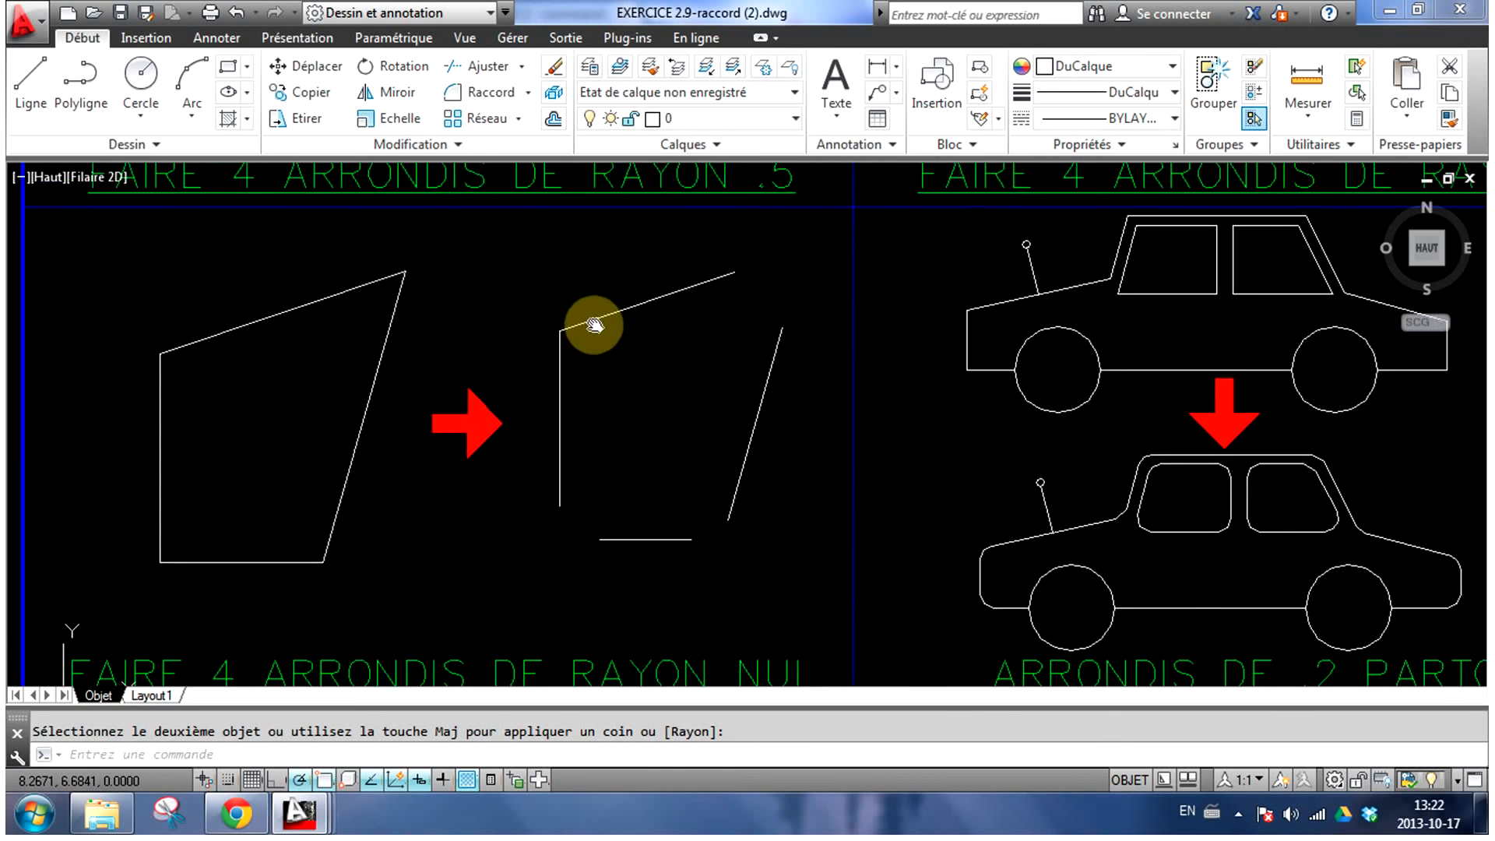
{"action": "scroll", "coordinate": [594, 325], "scroll_direction": "down", "scroll_amount": 2}
Join the slanted right-hand line to the sloped top line and to the bottom line with zero-radius fillets
{"action": "right_click", "coordinate": [636, 353]}
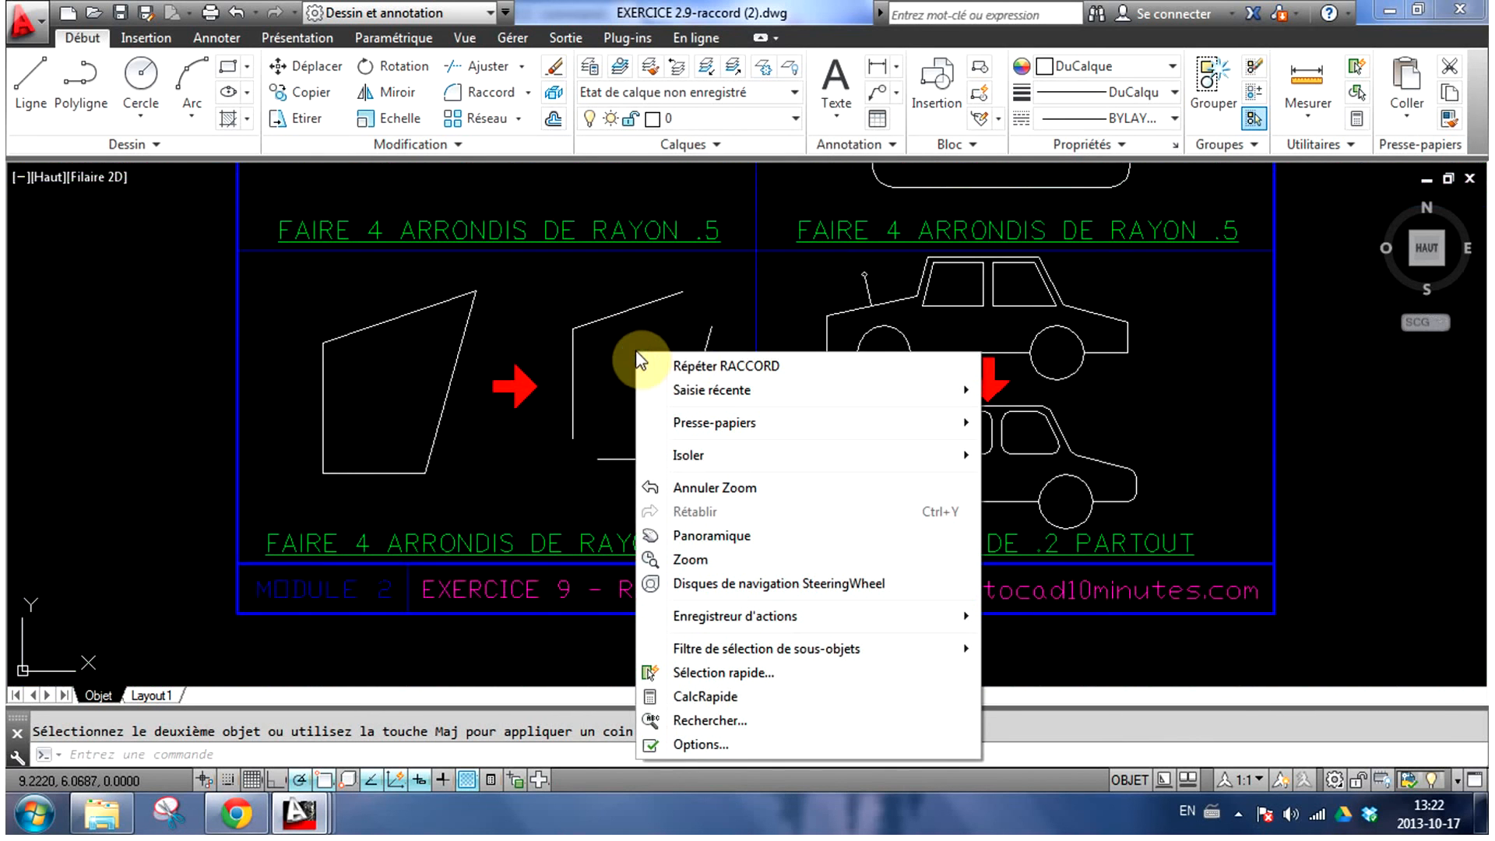
{"action": "left_click", "coordinate": [717, 366]}
{"action": "left_click", "coordinate": [676, 295]}
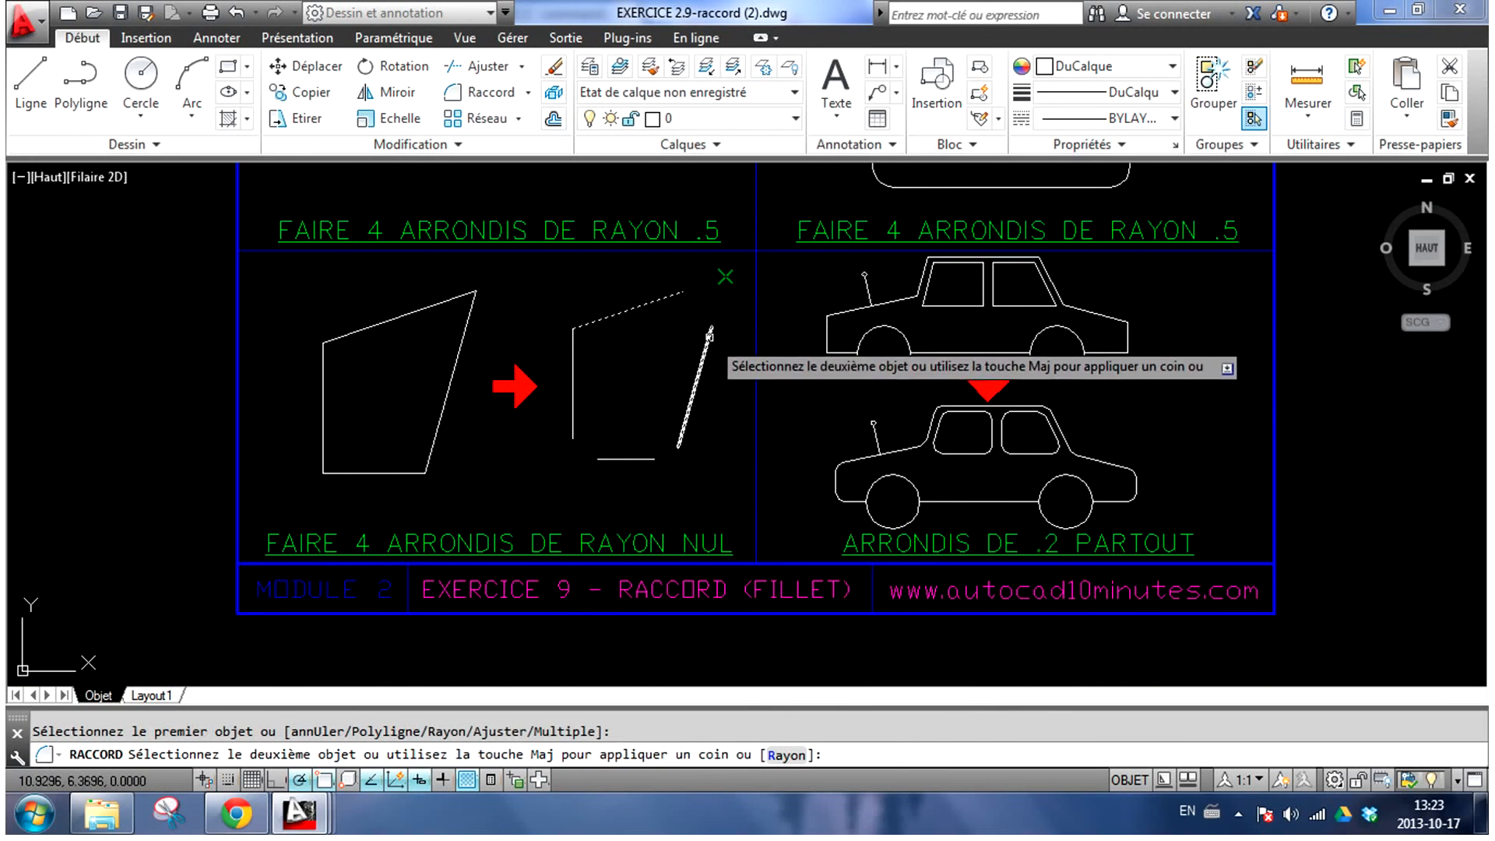
{"action": "left_click", "coordinate": [710, 338]}
{"action": "right_click", "coordinate": [632, 362]}
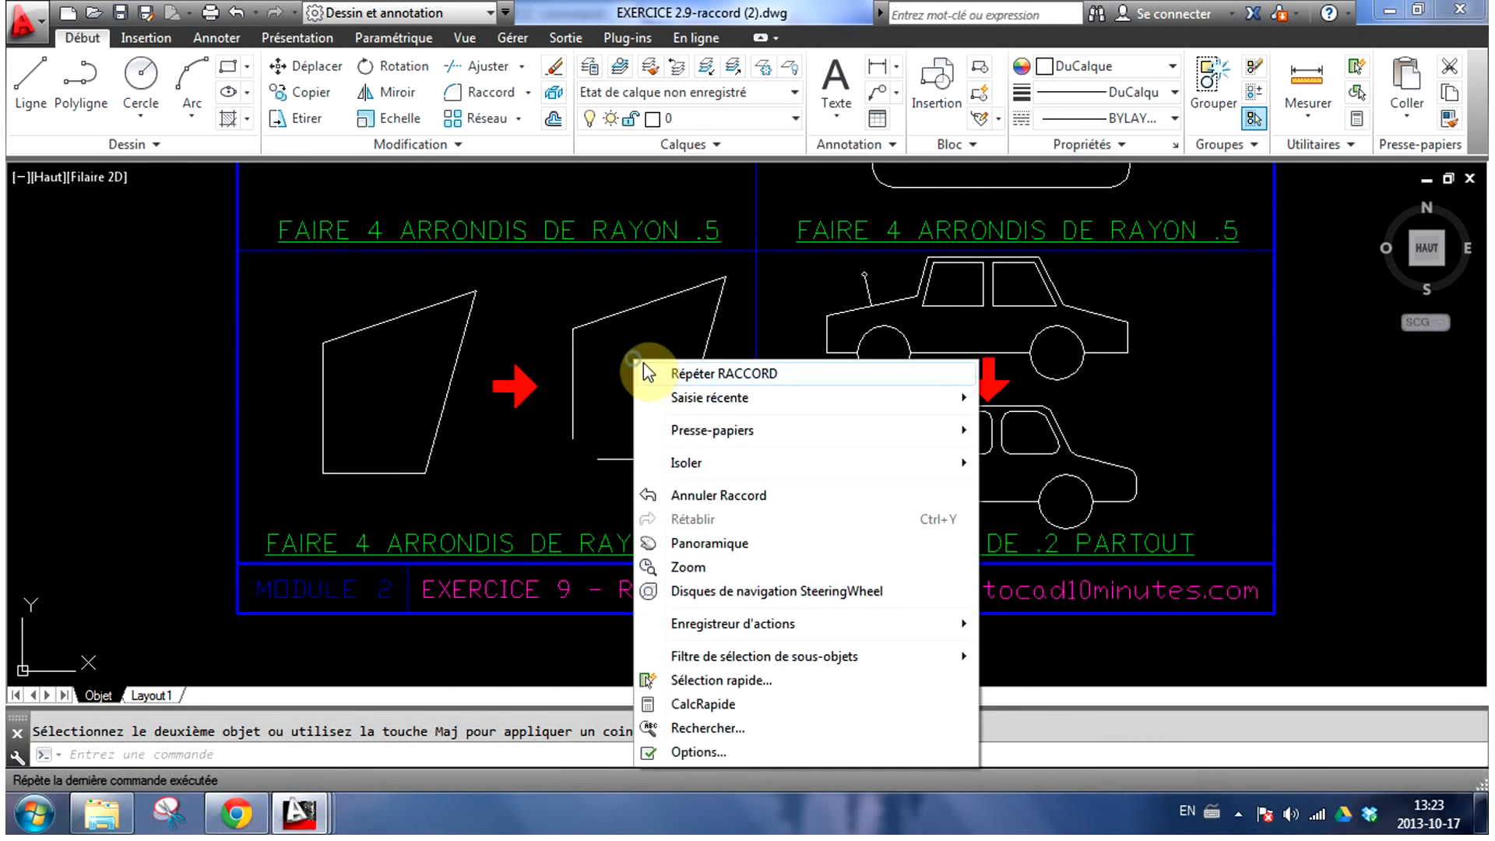
{"action": "left_click", "coordinate": [682, 375]}
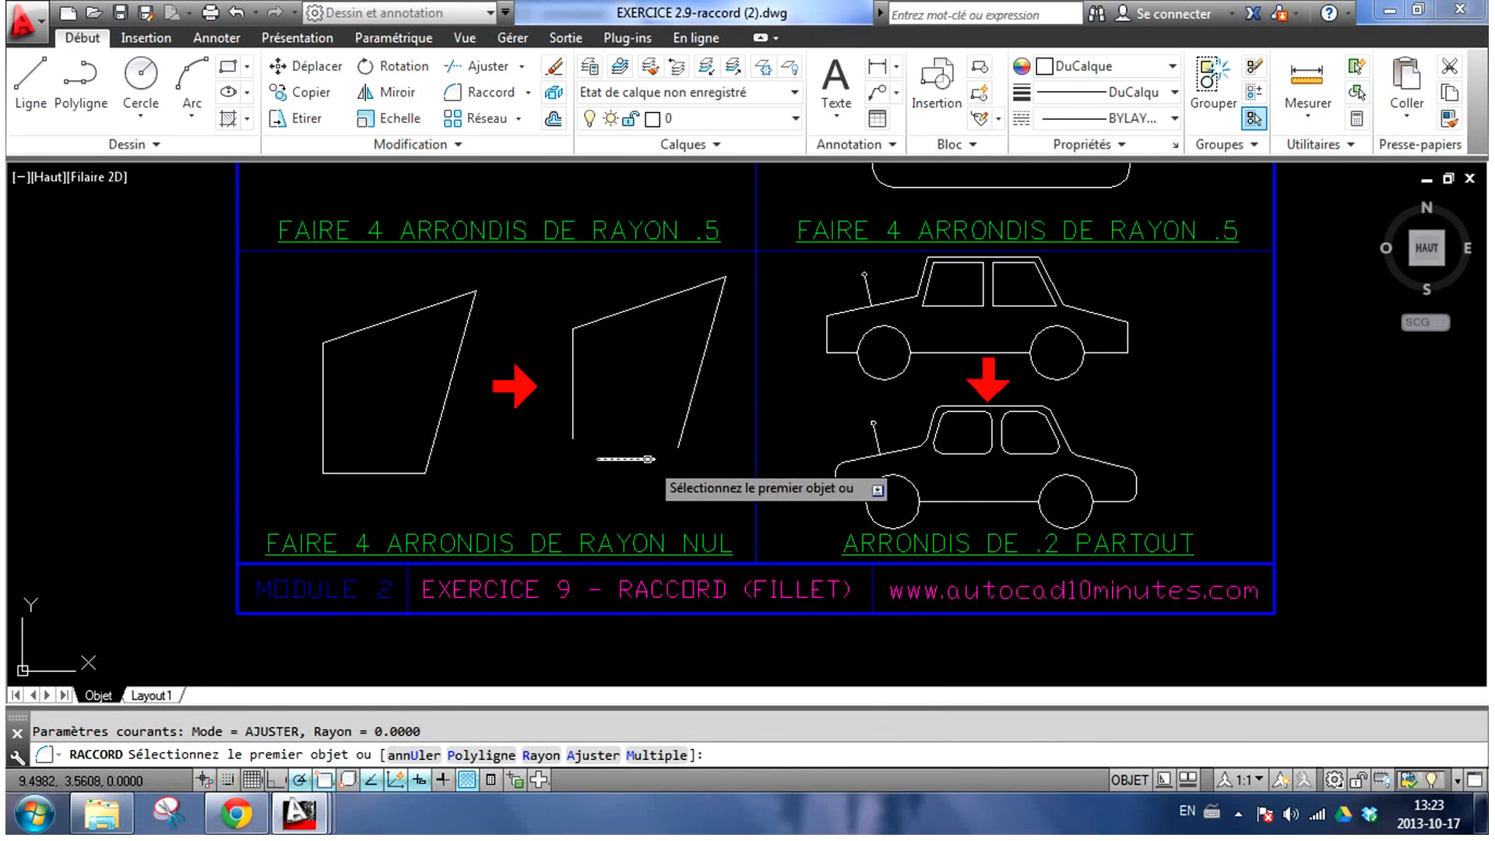
{"action": "left_click", "coordinate": [680, 429]}
{"action": "left_click", "coordinate": [646, 460]}
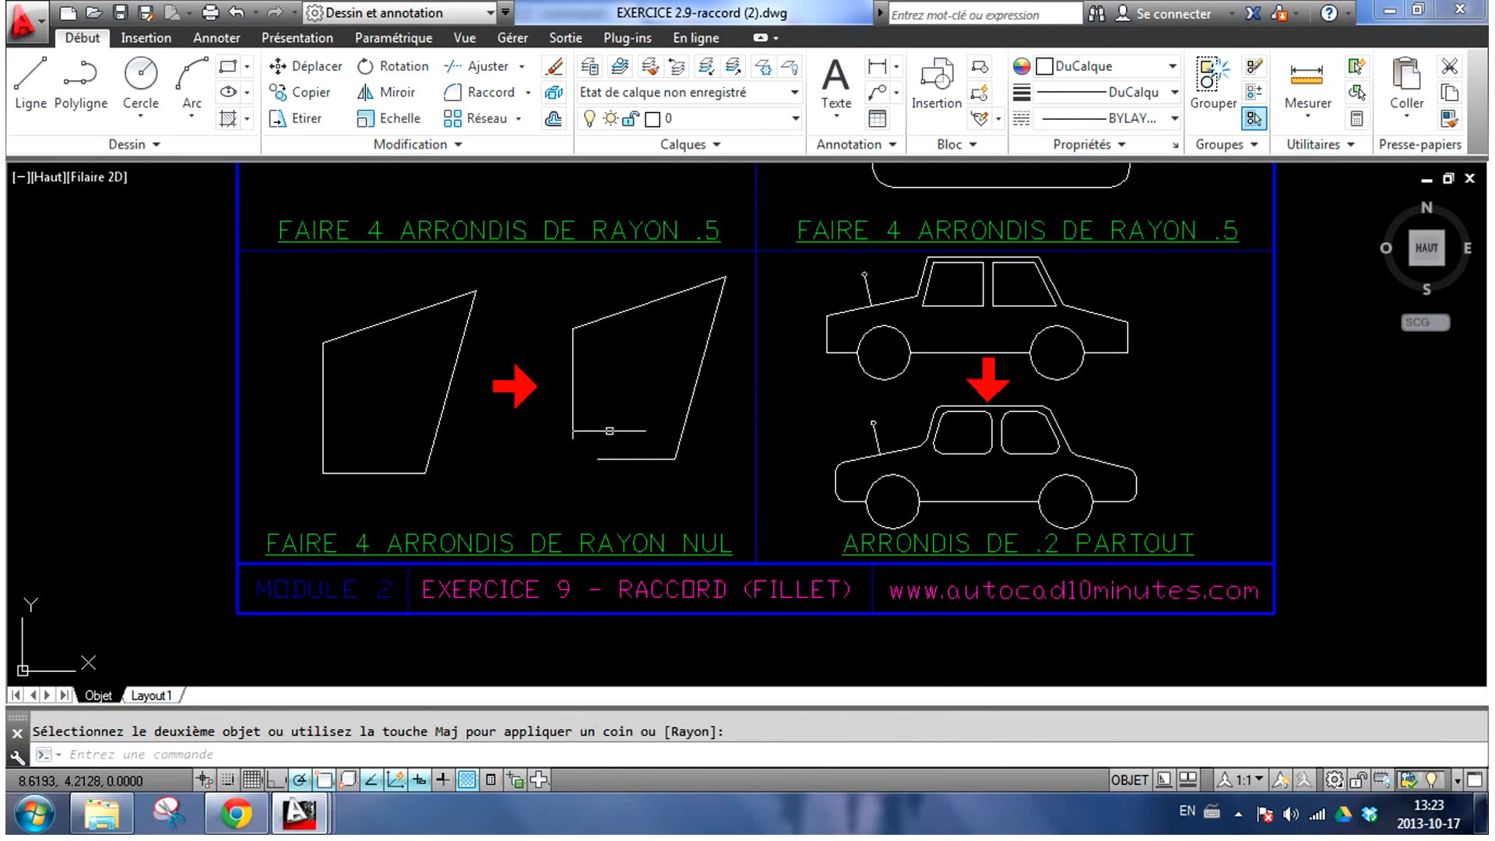
Join the left vertical line to the bottom line with a zero-radius fillet, closing the quadrilateral
{"action": "right_click", "coordinate": [610, 423]}
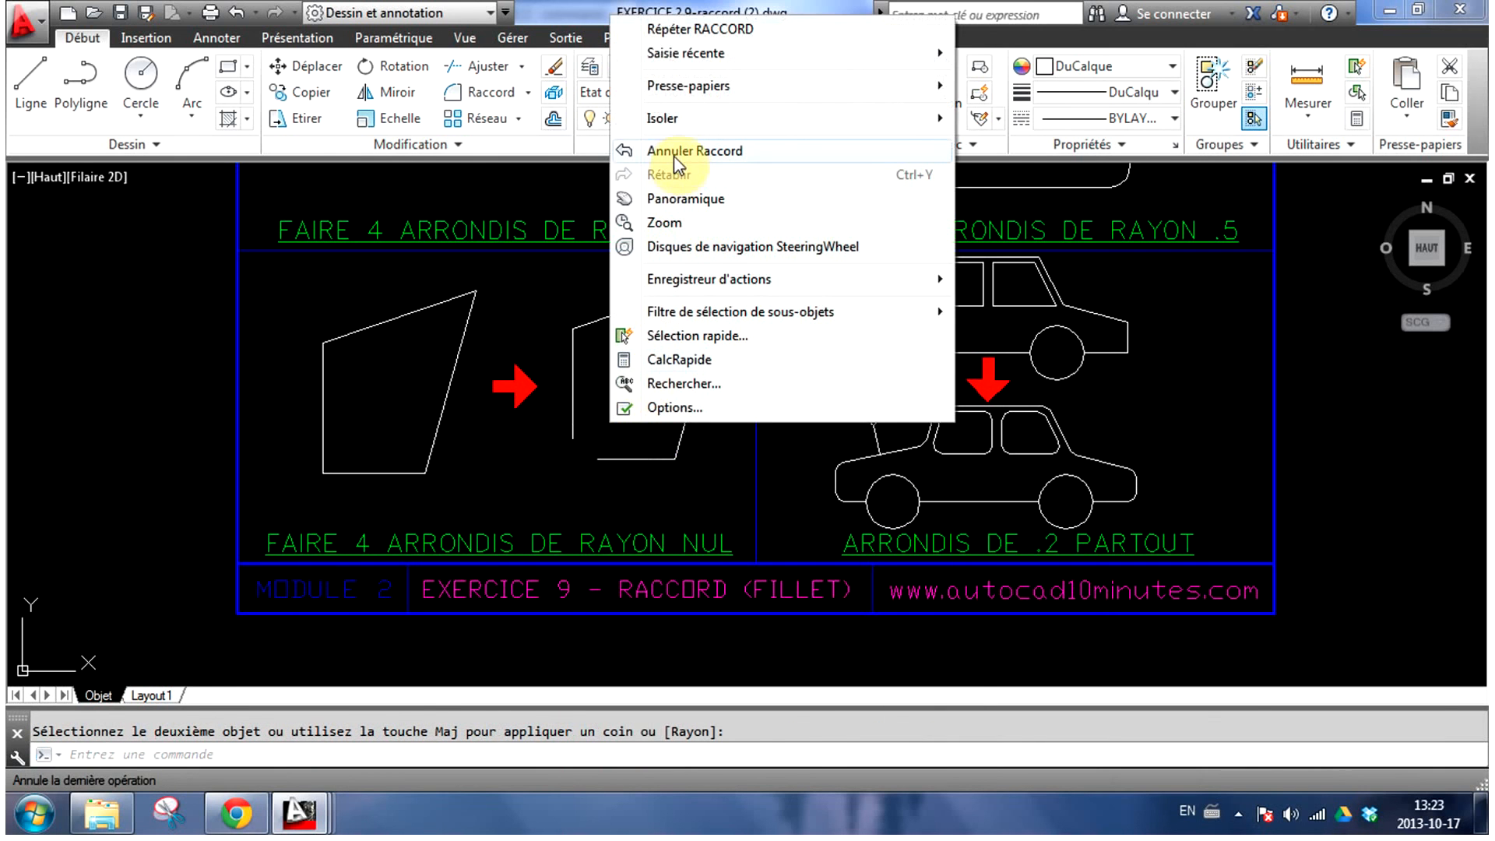
{"action": "left_click", "coordinate": [696, 29]}
{"action": "left_click", "coordinate": [572, 424]}
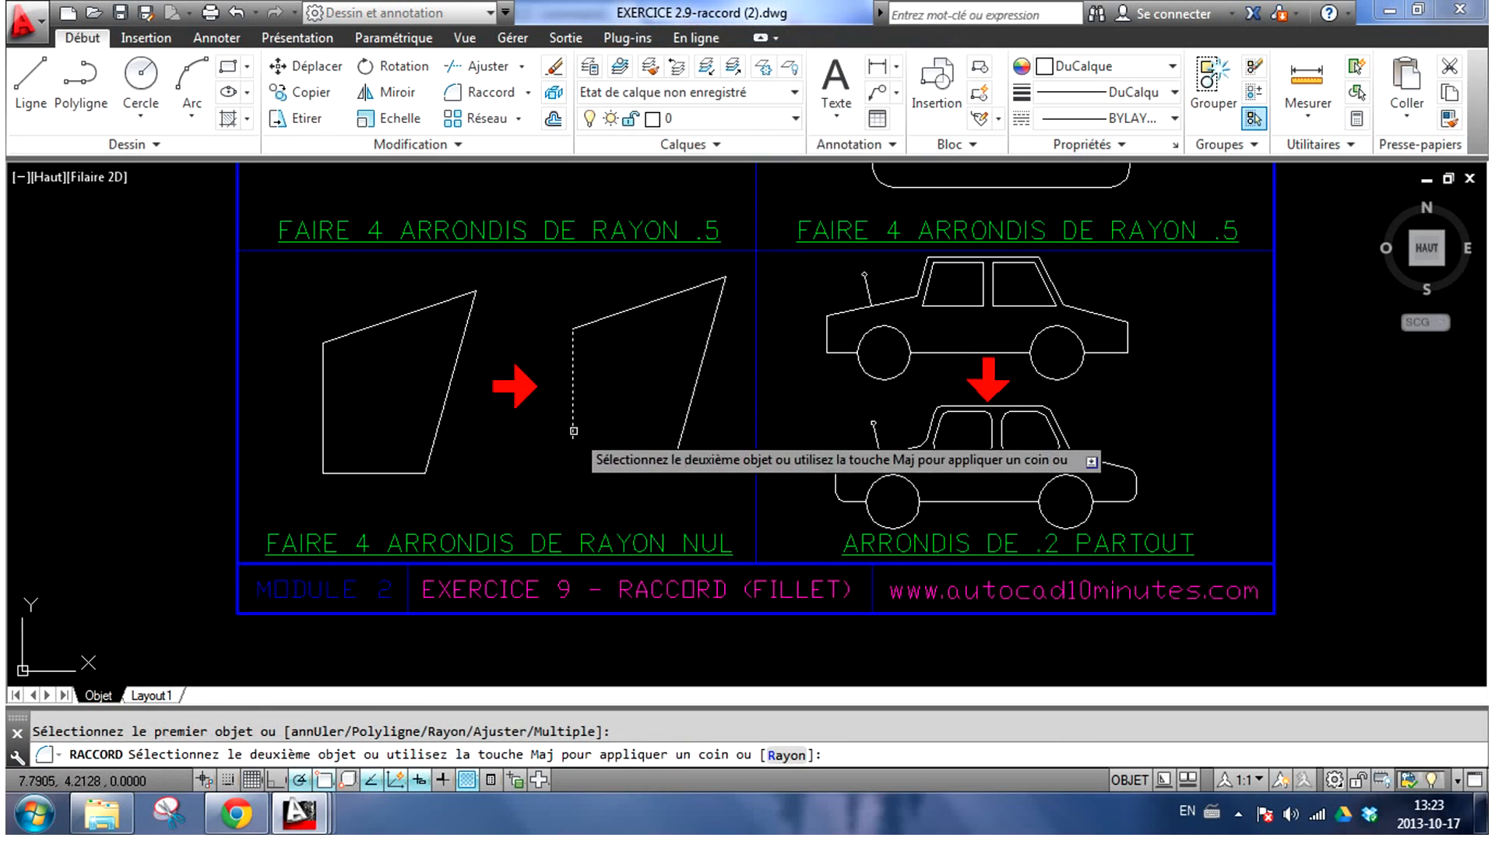
{"action": "left_click", "coordinate": [610, 459]}
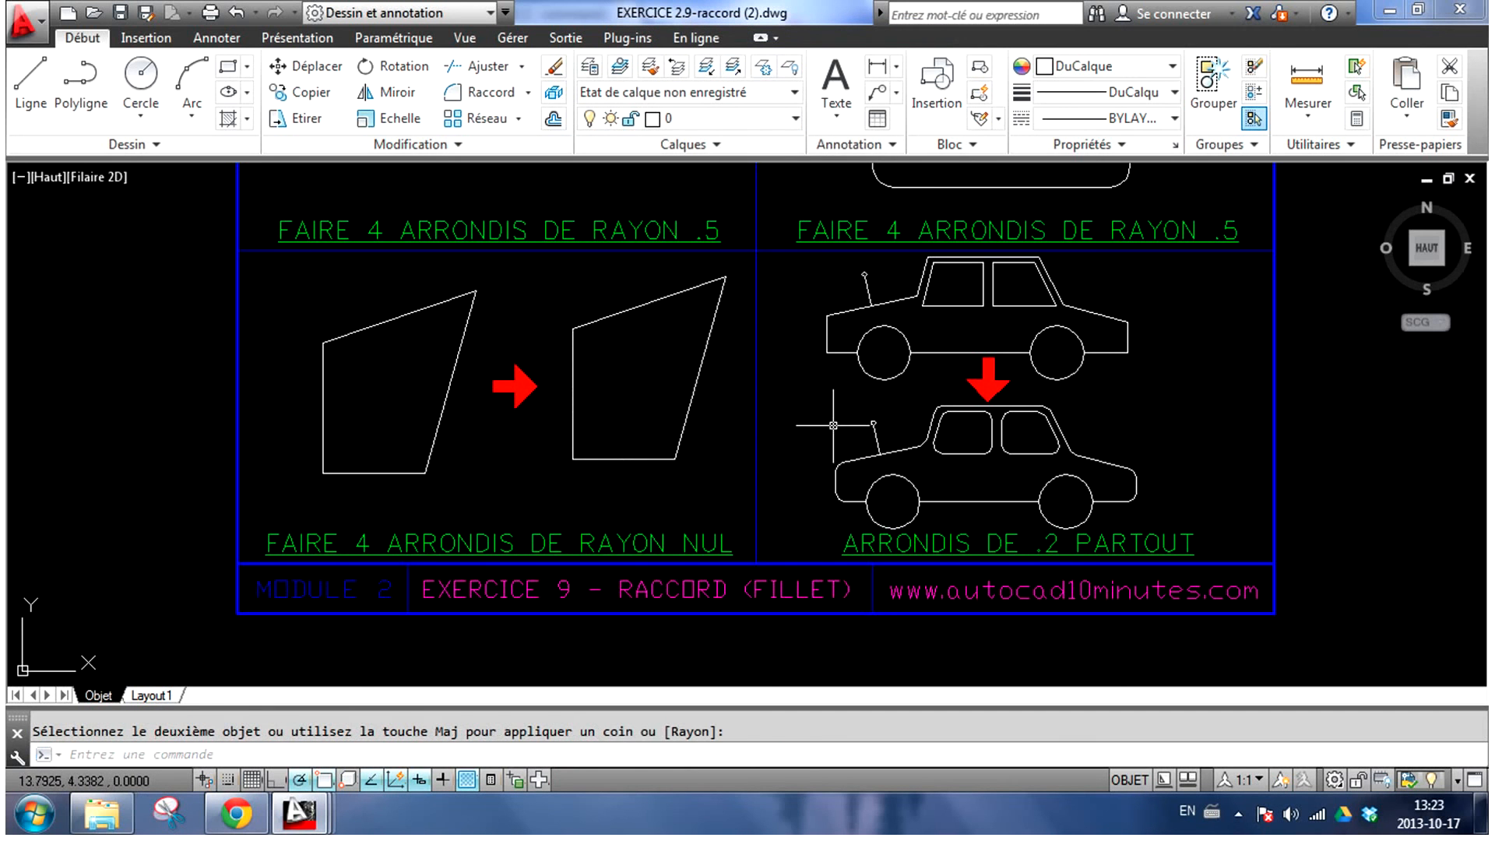
Set the fillet radius to 0.2 and round the upper-left body corner of the sharp-cornered upper car
{"action": "middle_click_drag", "start_coordinate": [917, 384], "coordinate": [747, 426]}
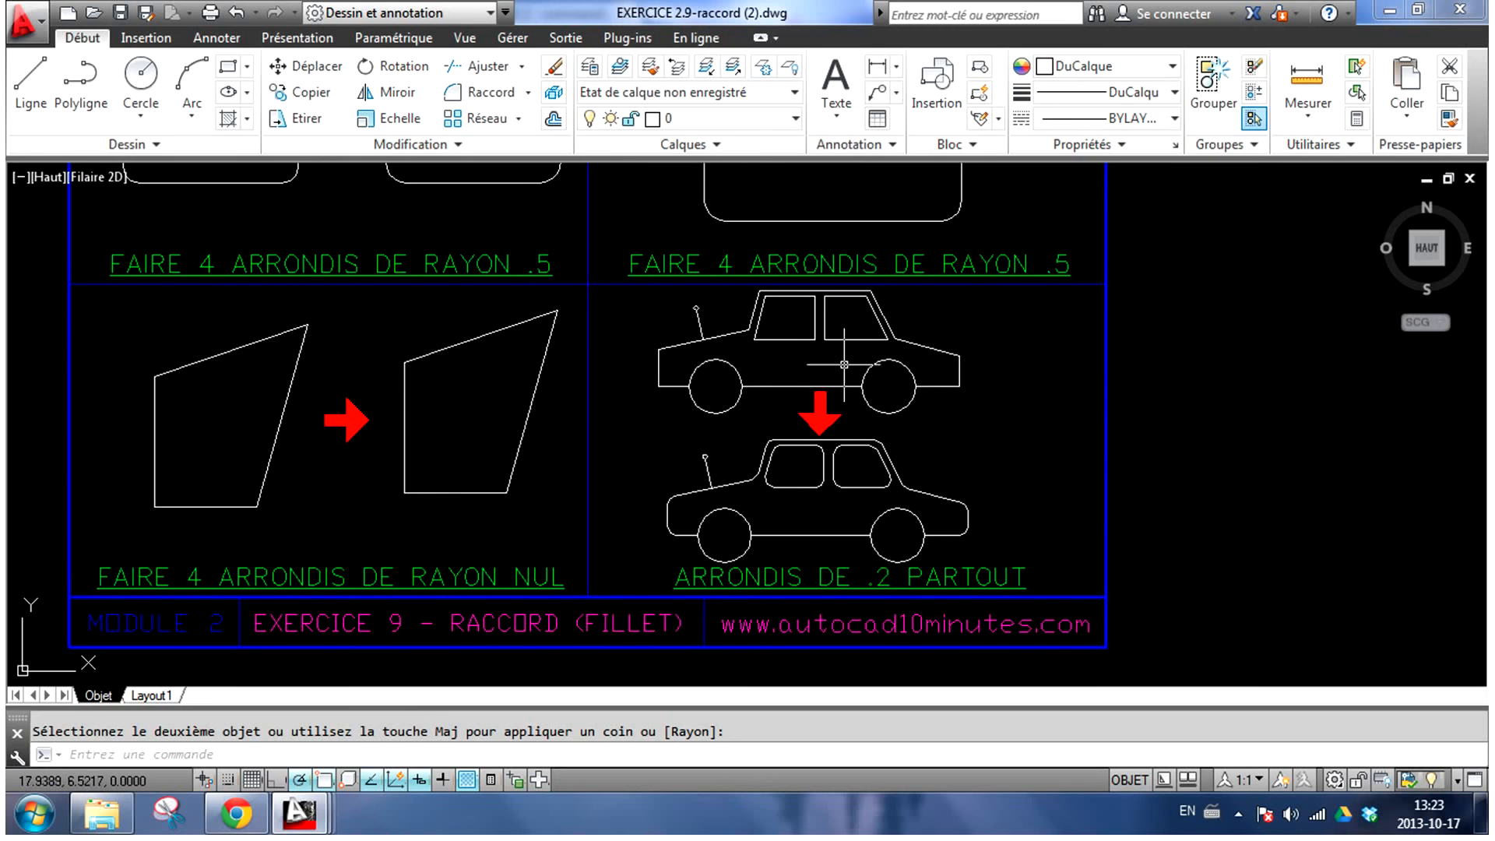
{"action": "scroll", "coordinate": [844, 363], "scroll_direction": "up", "scroll_amount": 2}
{"action": "middle_click_drag", "start_coordinate": [847, 394], "coordinate": [813, 351]}
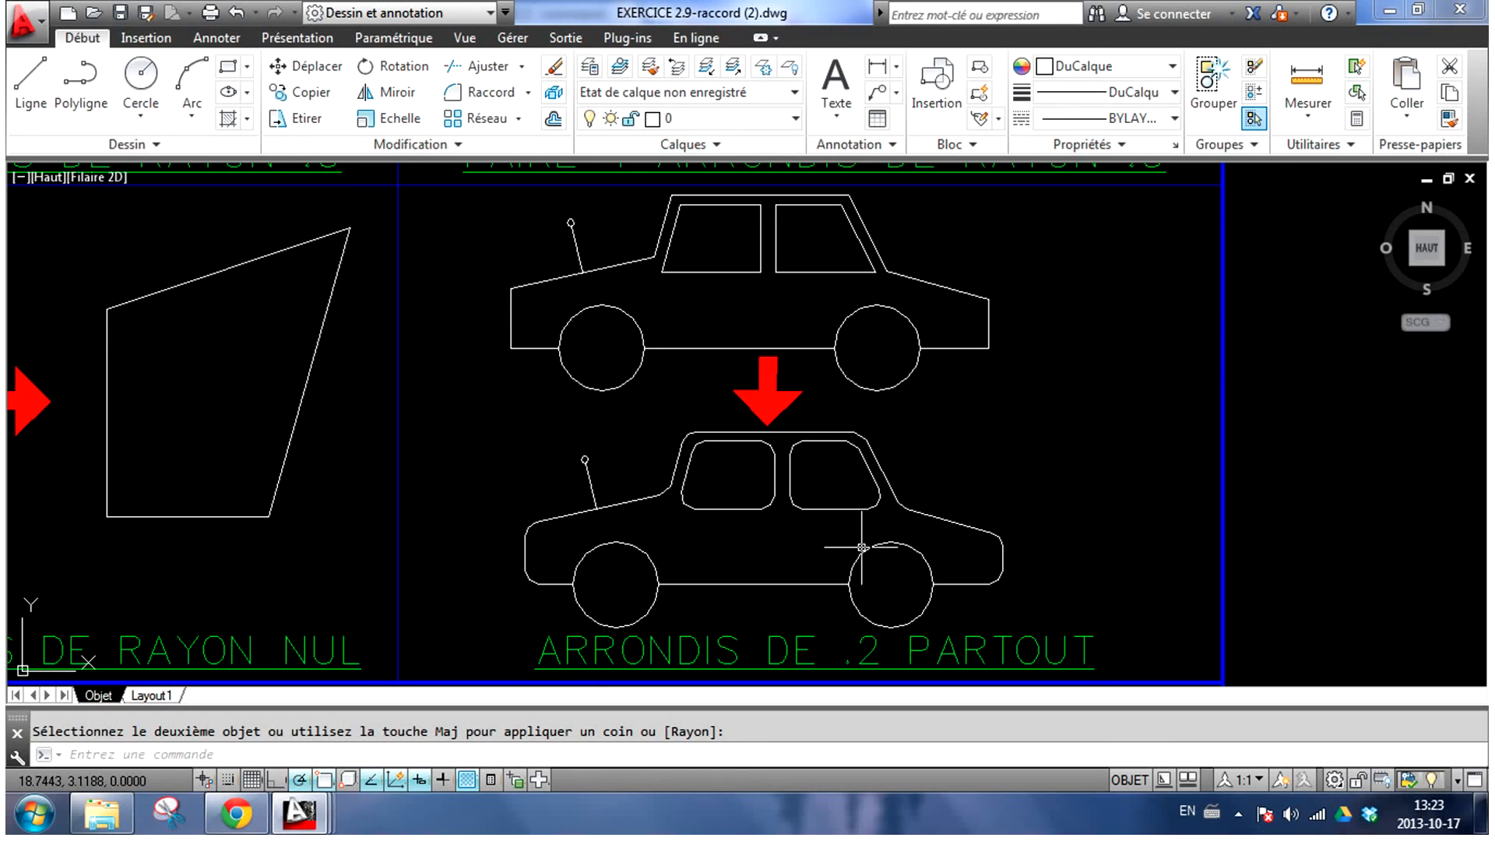
{"action": "left_click", "coordinate": [493, 101]}
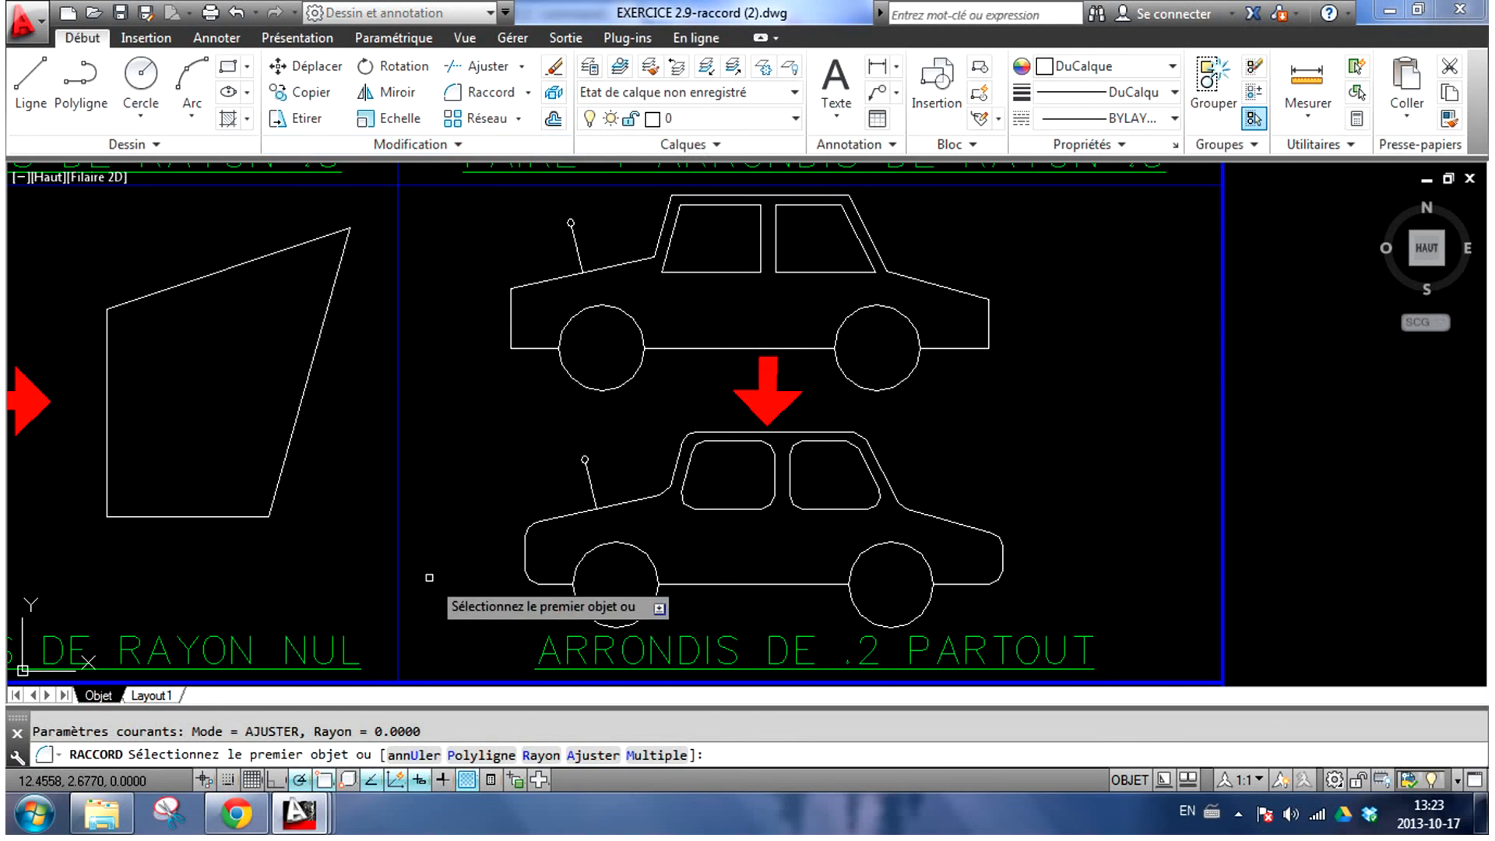
{"action": "left_click", "coordinate": [543, 755]}
{"action": "type", "text": "0.2"}
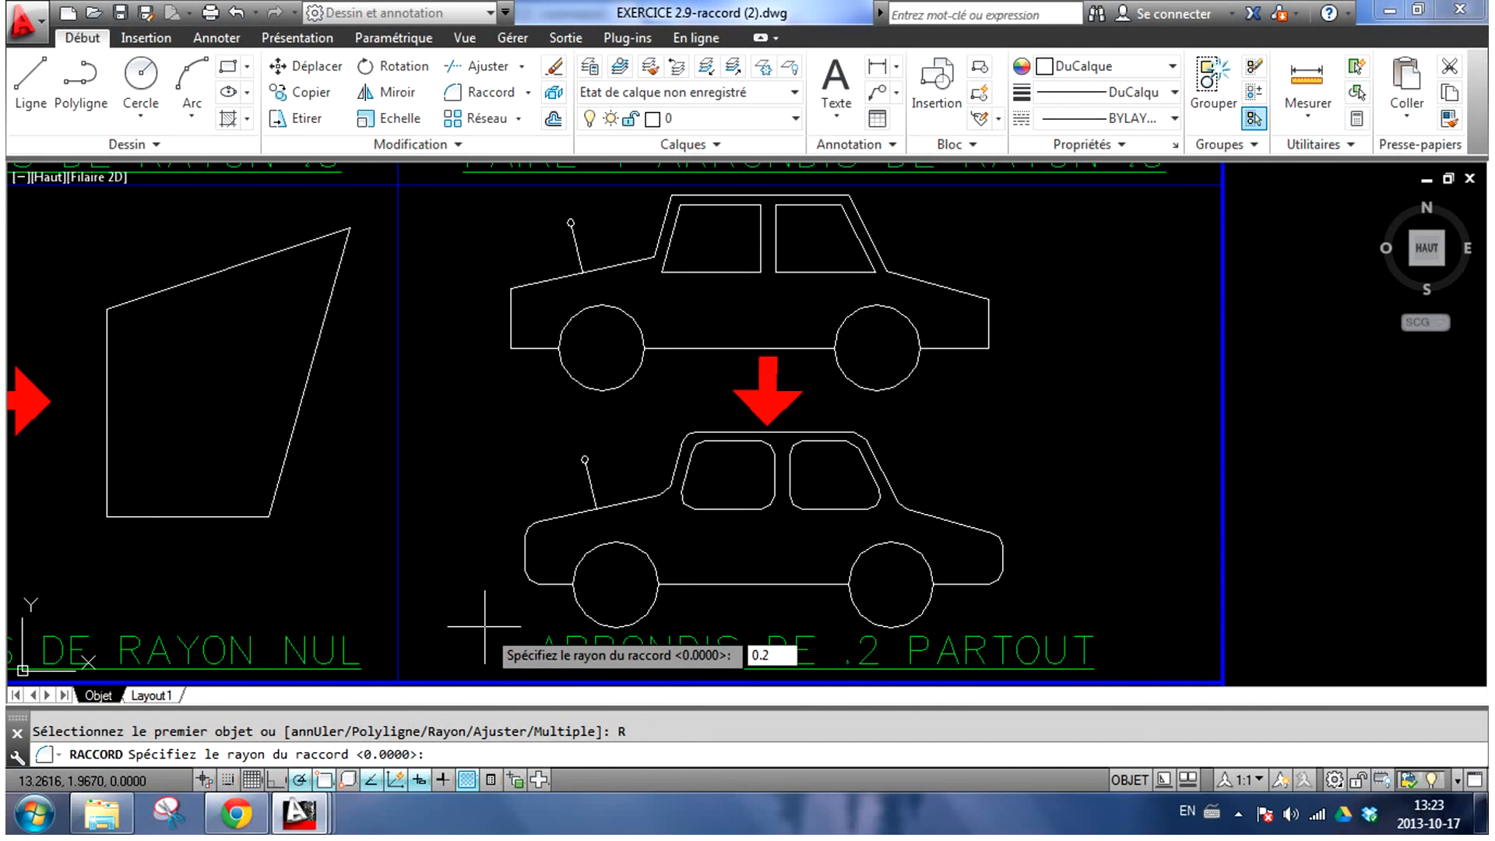
{"action": "key", "text": "Return"}
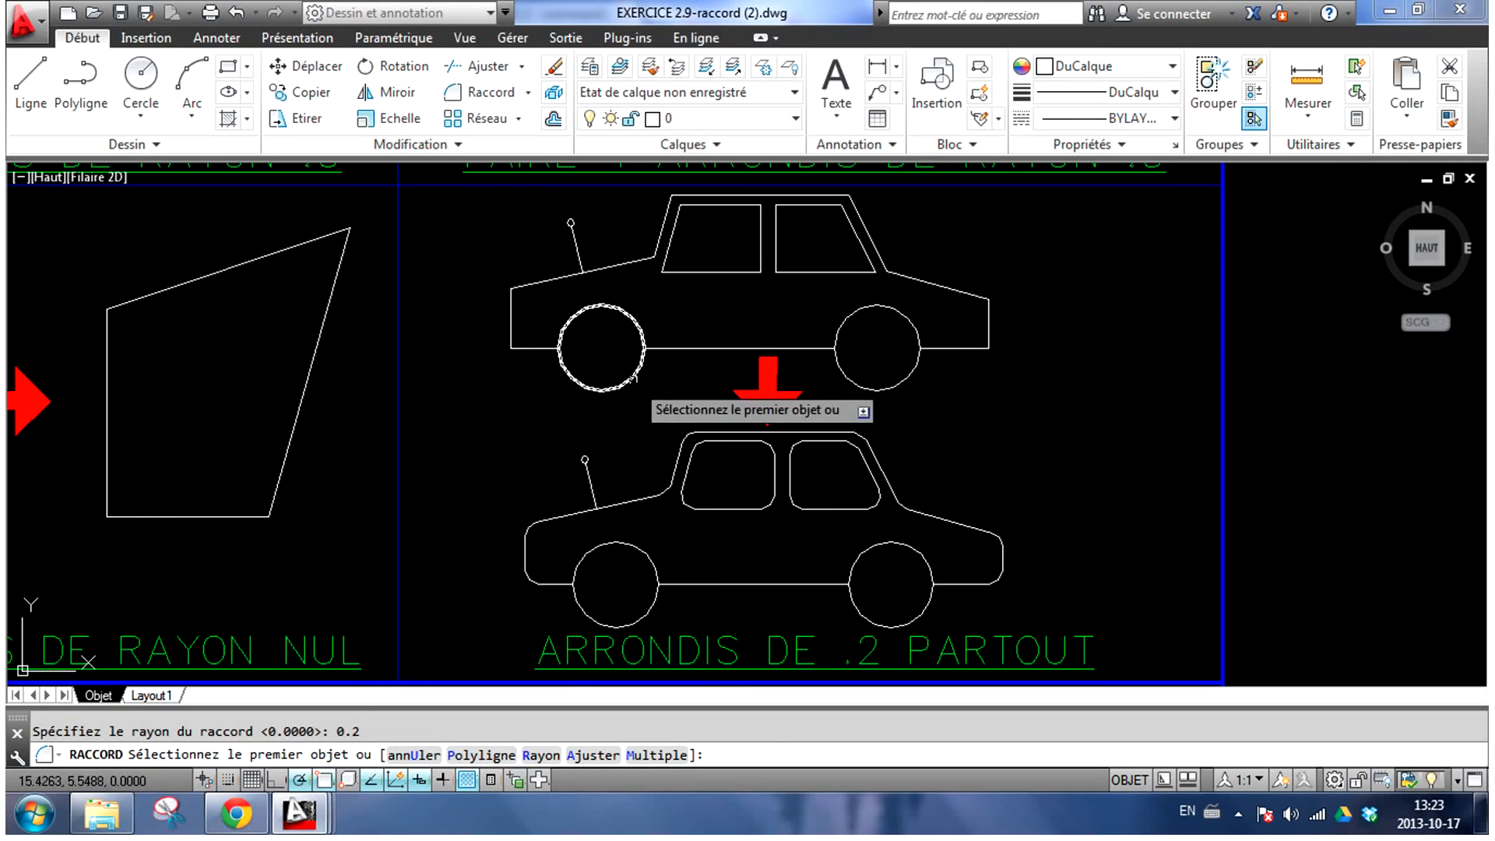
{"action": "left_click", "coordinate": [511, 302]}
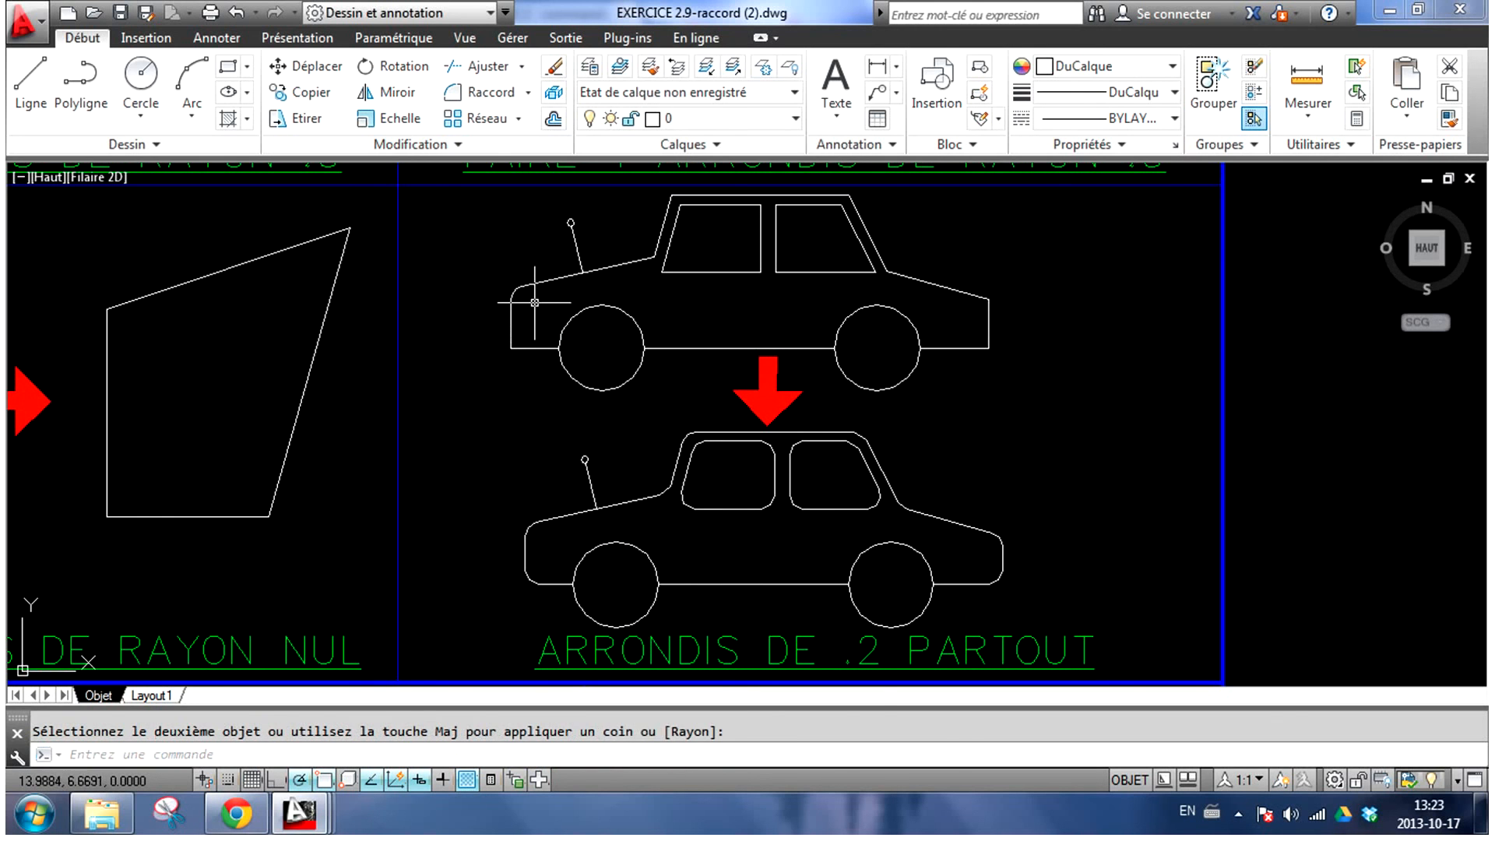
Fillet the upper car's lower-left body corner and the junction of hood and windshield with the same 0.2 radius
{"action": "right_click", "coordinate": [534, 302]}
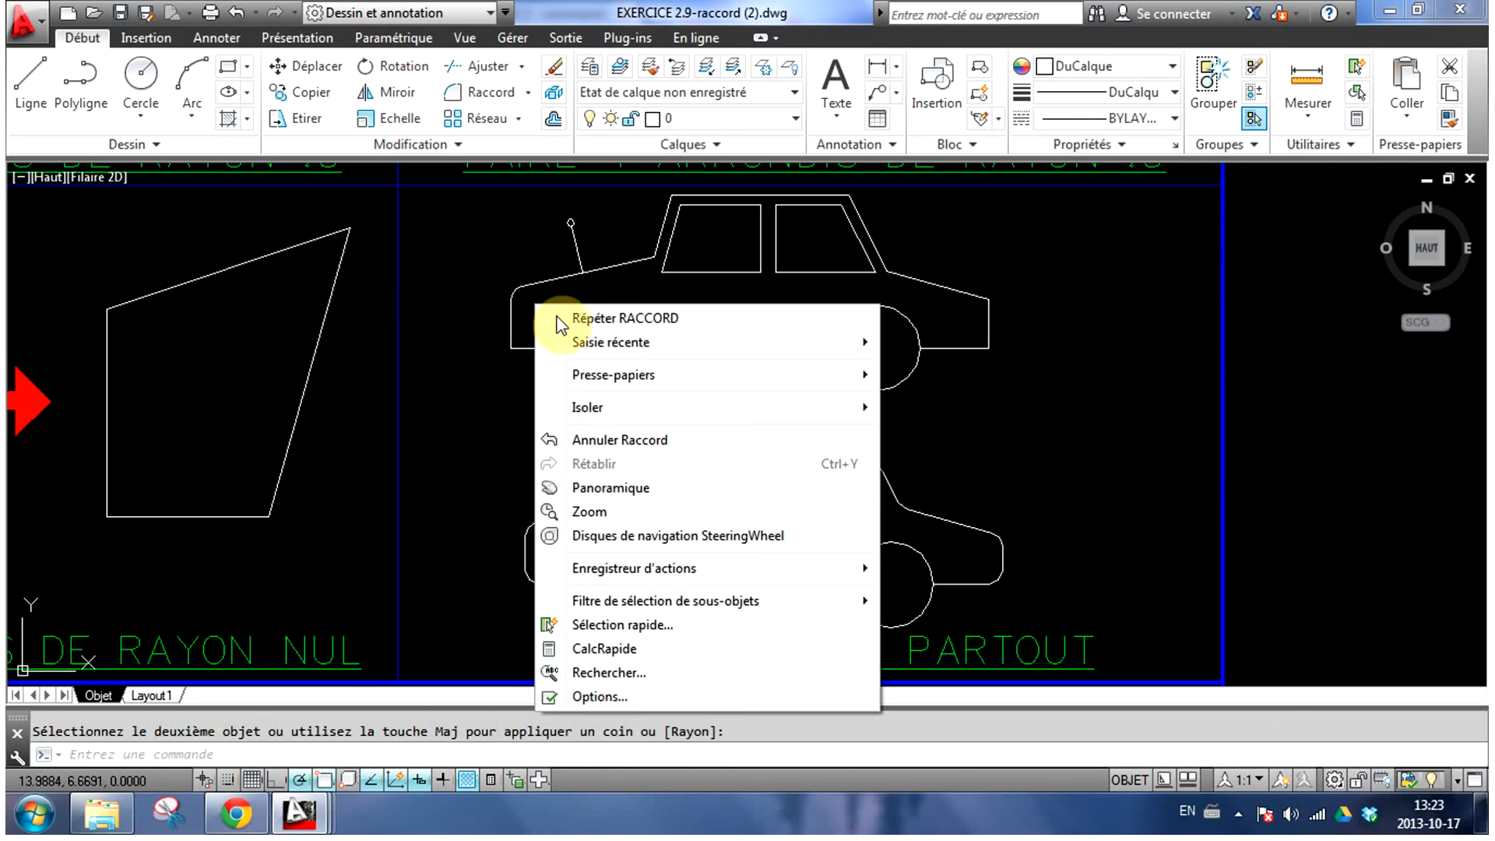
{"action": "left_click", "coordinate": [600, 320]}
{"action": "left_click", "coordinate": [511, 333]}
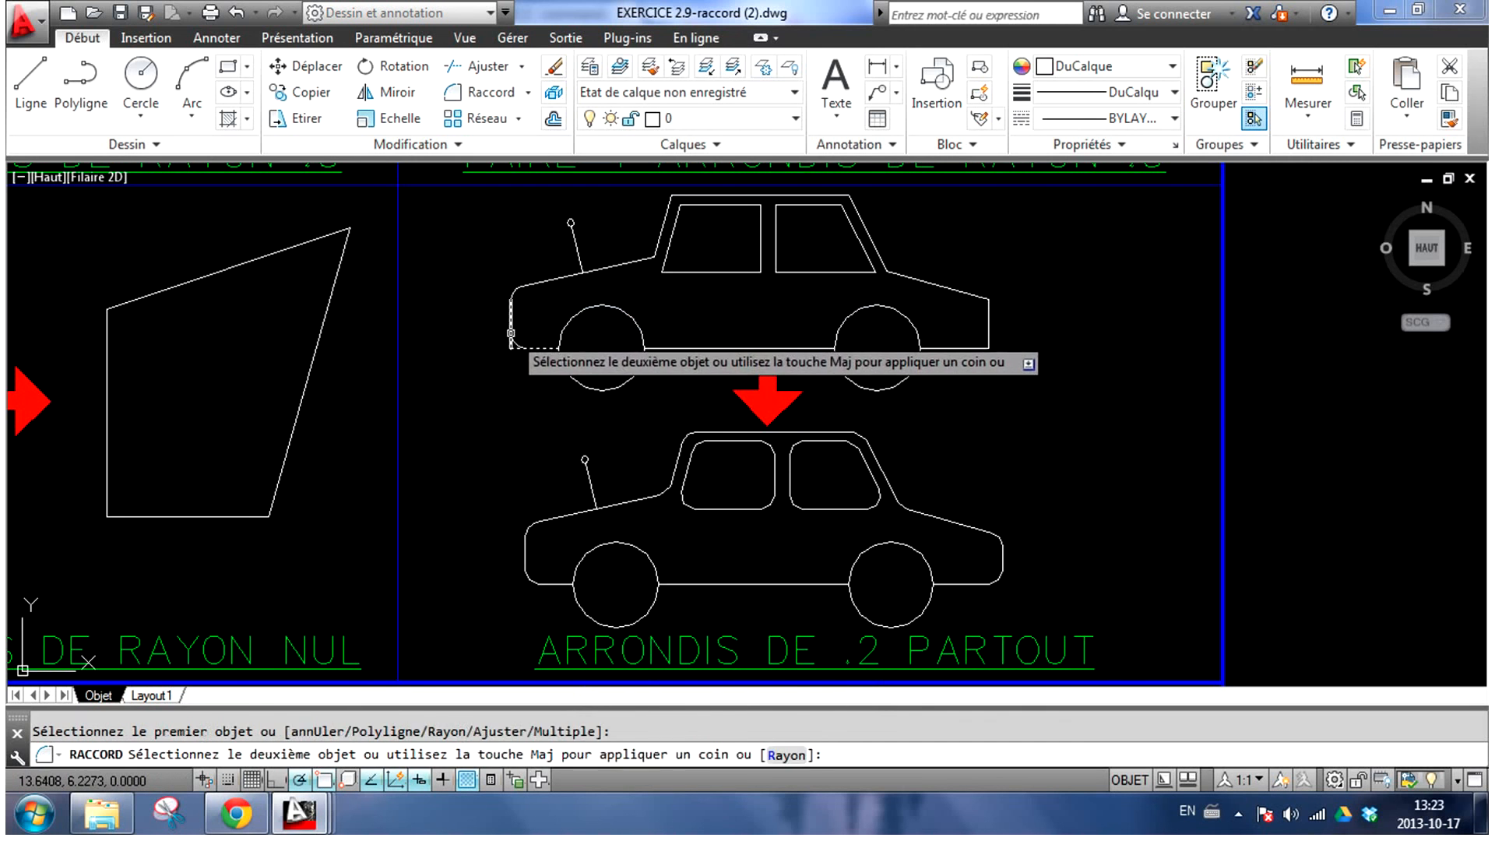
{"action": "left_click", "coordinate": [537, 348]}
{"action": "right_click", "coordinate": [691, 307]}
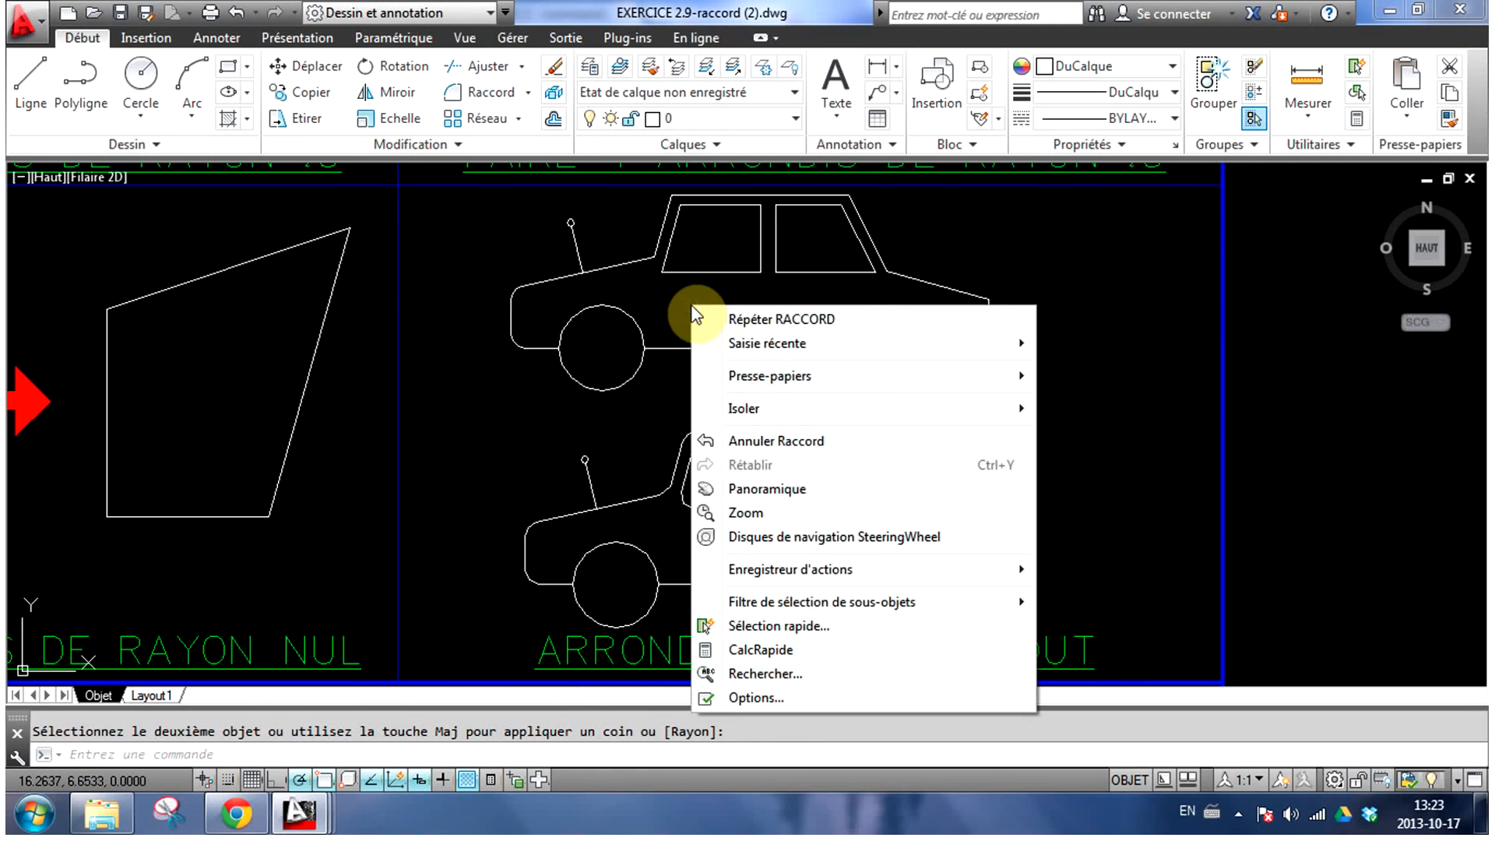
{"action": "left_click", "coordinate": [788, 321]}
{"action": "left_click", "coordinate": [649, 251]}
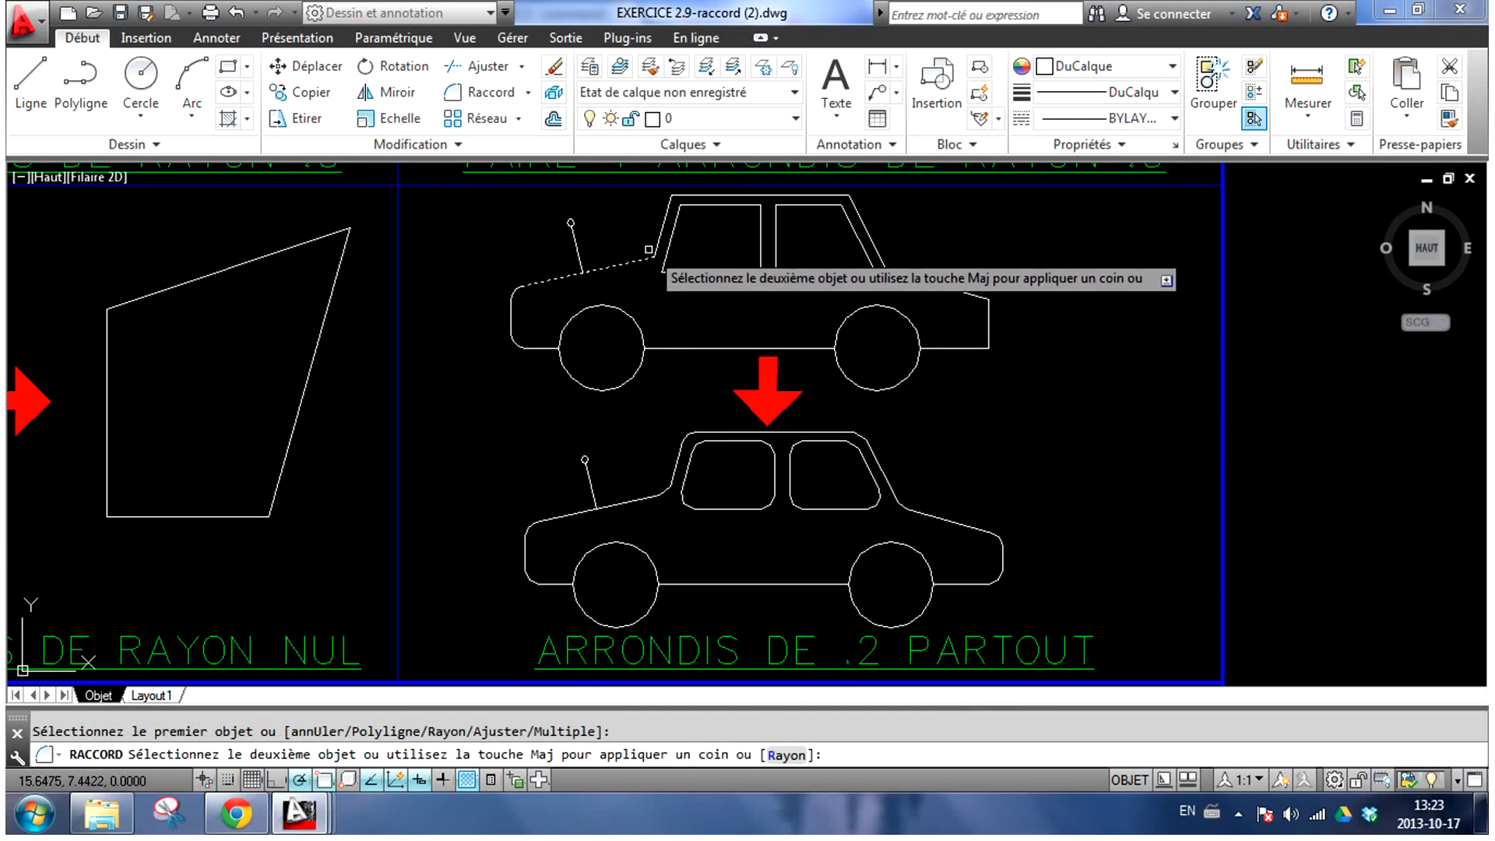
{"action": "left_click", "coordinate": [661, 228]}
Fillet the upper and lower corners at the right end of the upper car's body with the 0.2 radius
{"action": "right_click", "coordinate": [930, 260]}
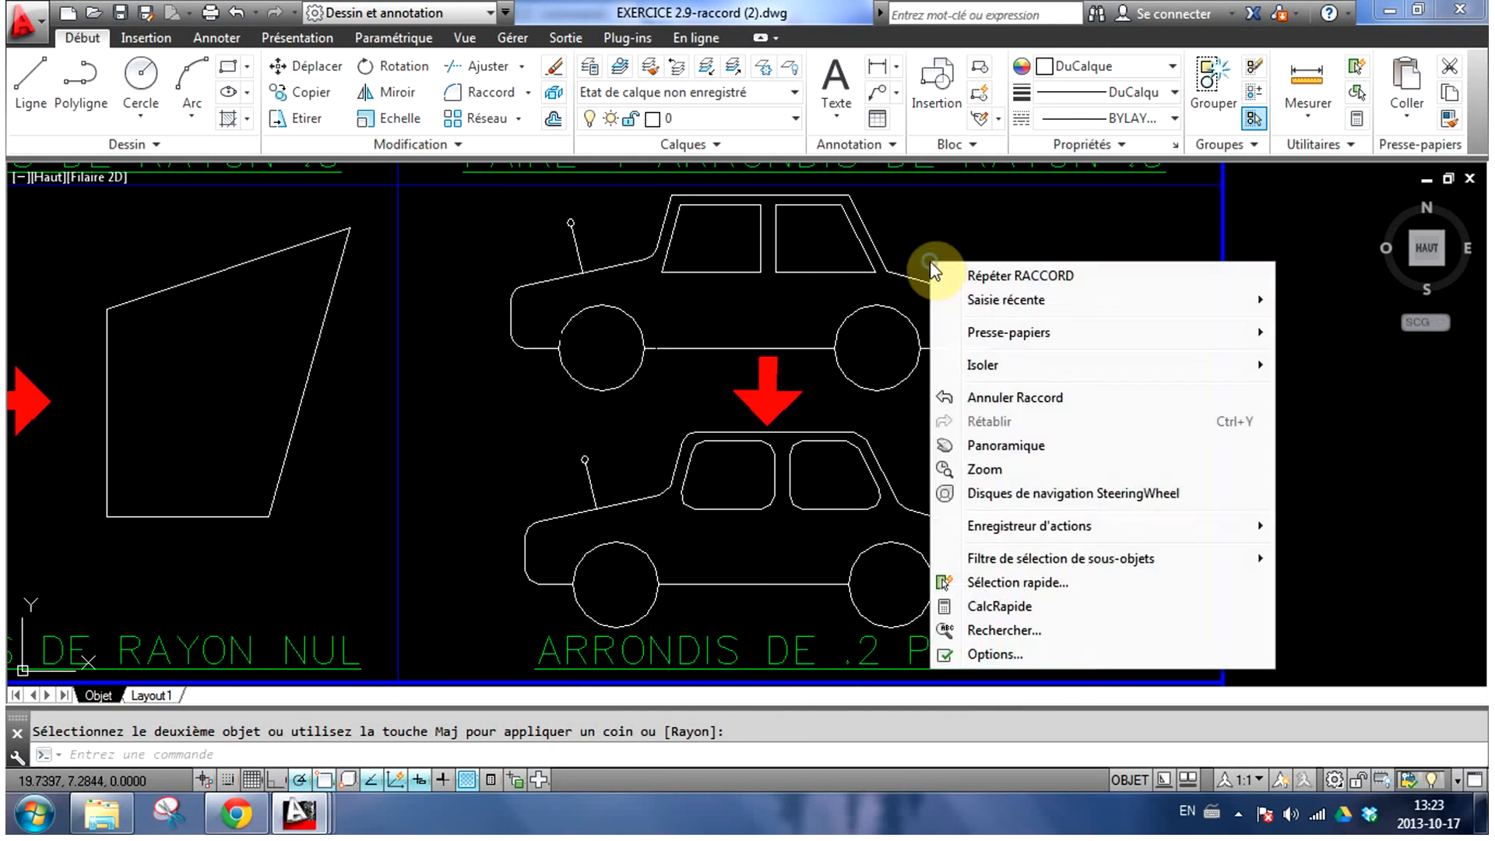
{"action": "left_click", "coordinate": [1005, 274]}
{"action": "left_click", "coordinate": [976, 294]}
{"action": "left_click", "coordinate": [989, 310]}
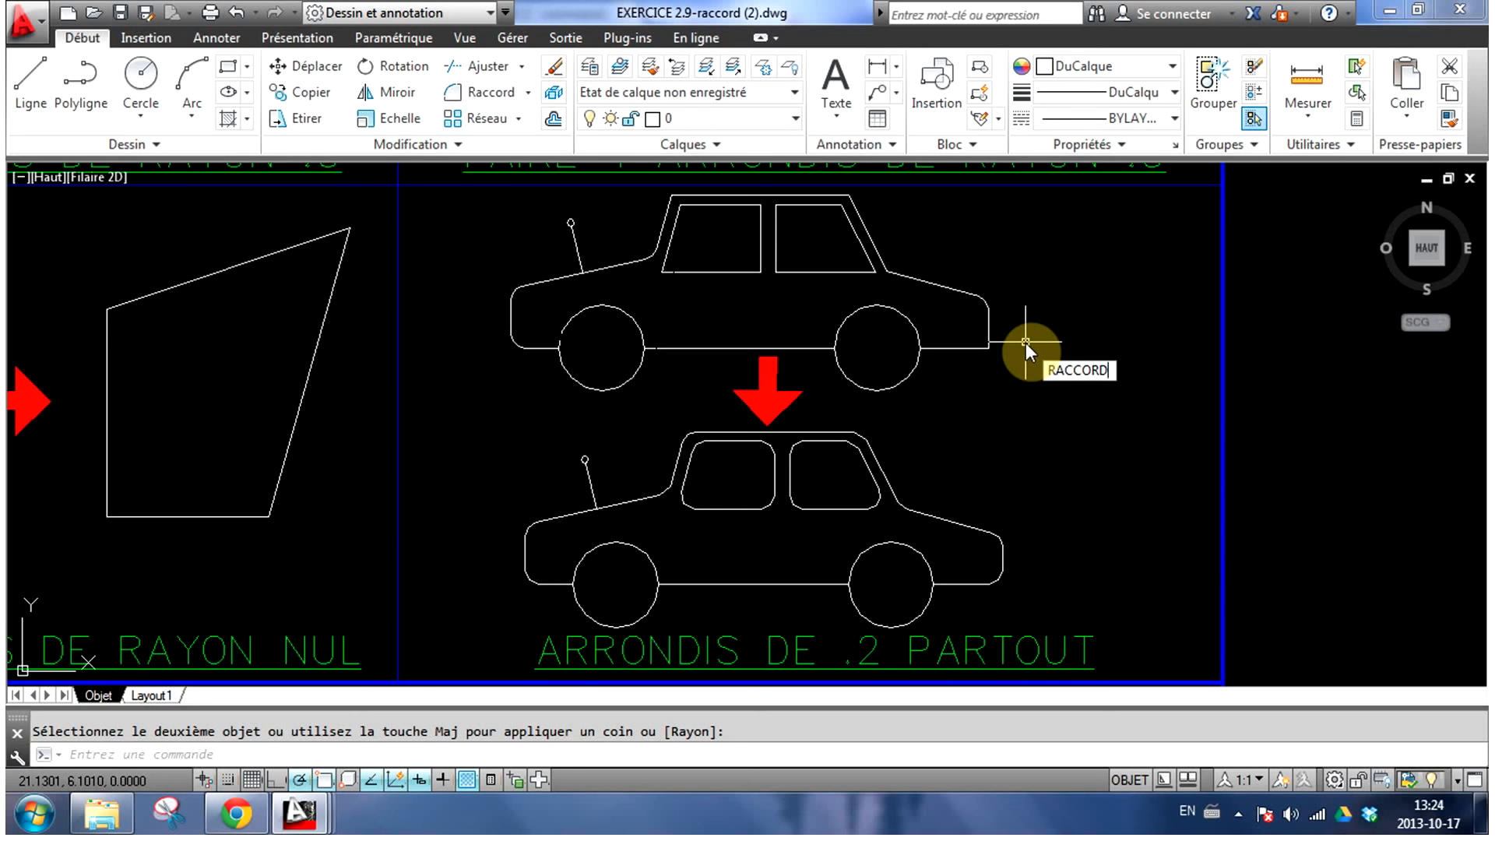
{"action": "key", "text": "Return"}
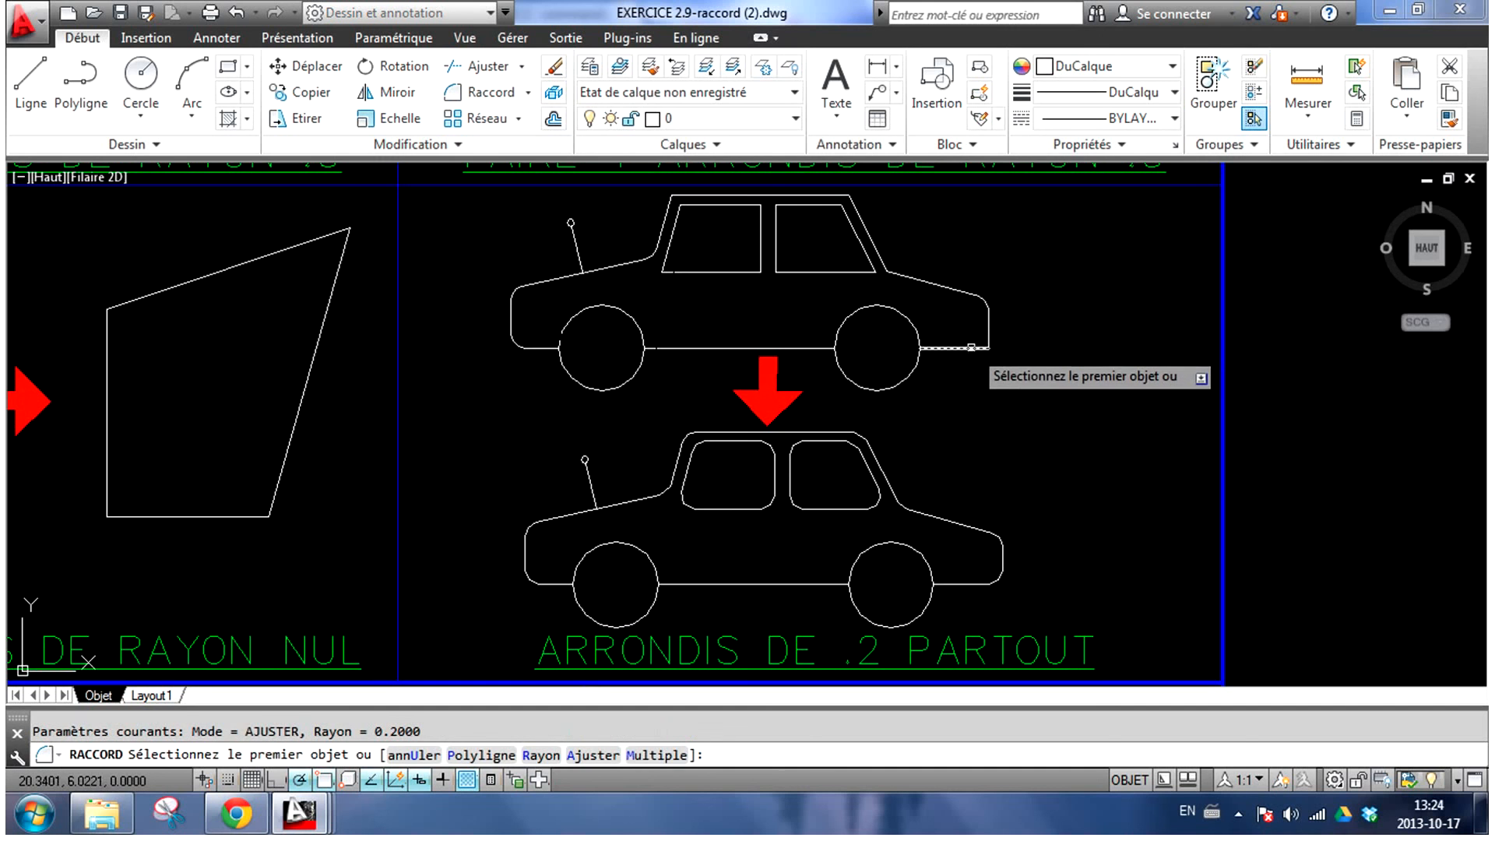
{"action": "left_click", "coordinate": [985, 348]}
{"action": "left_click", "coordinate": [989, 336]}
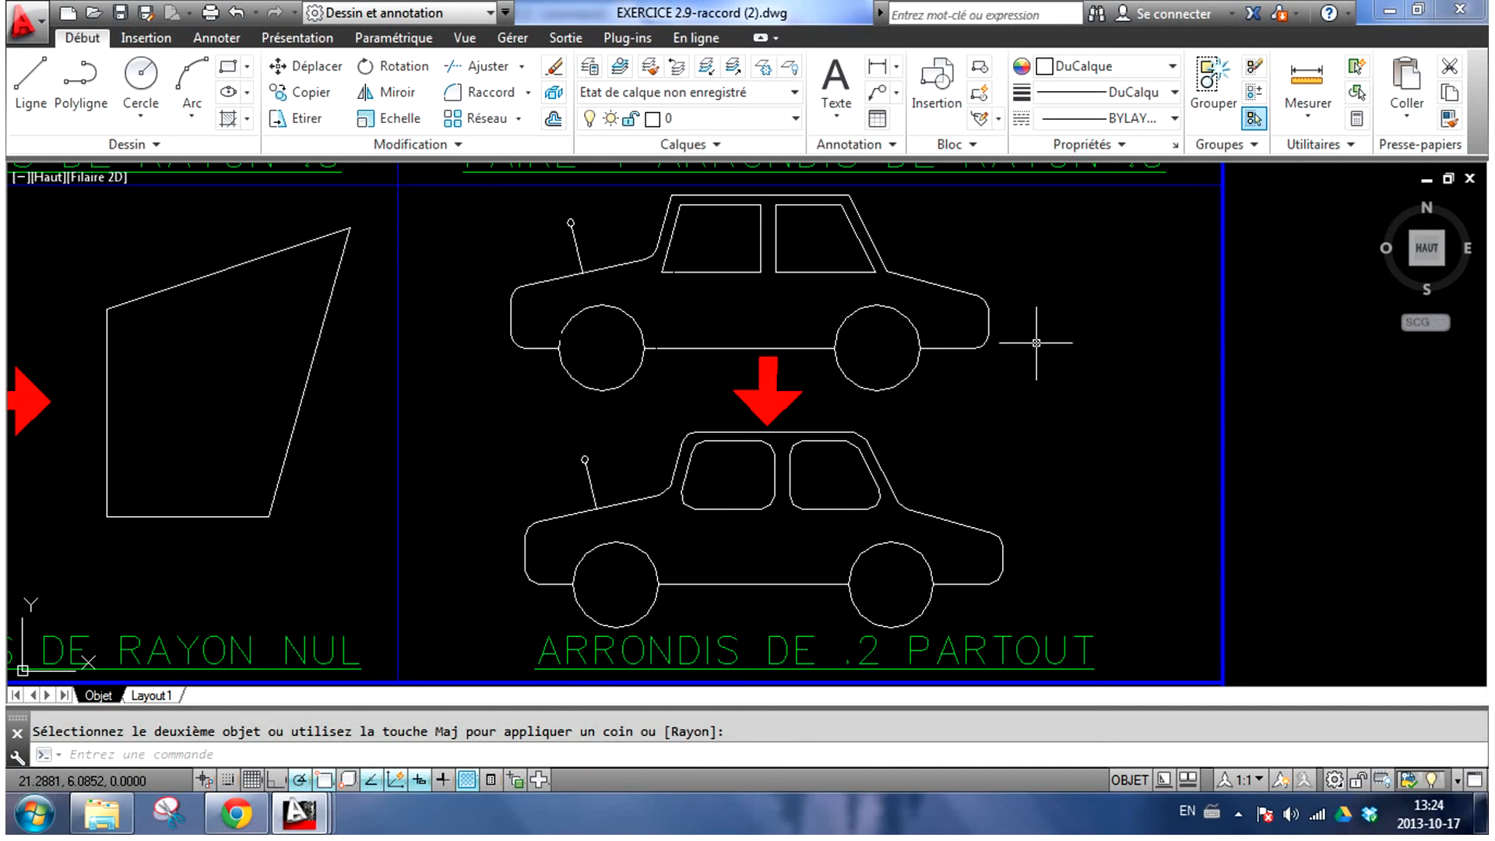
Round the lower-right and lower-left corners of the upper car's right-hand window with 0.2 radius fillets
{"action": "type", "text": "RACCORD"}
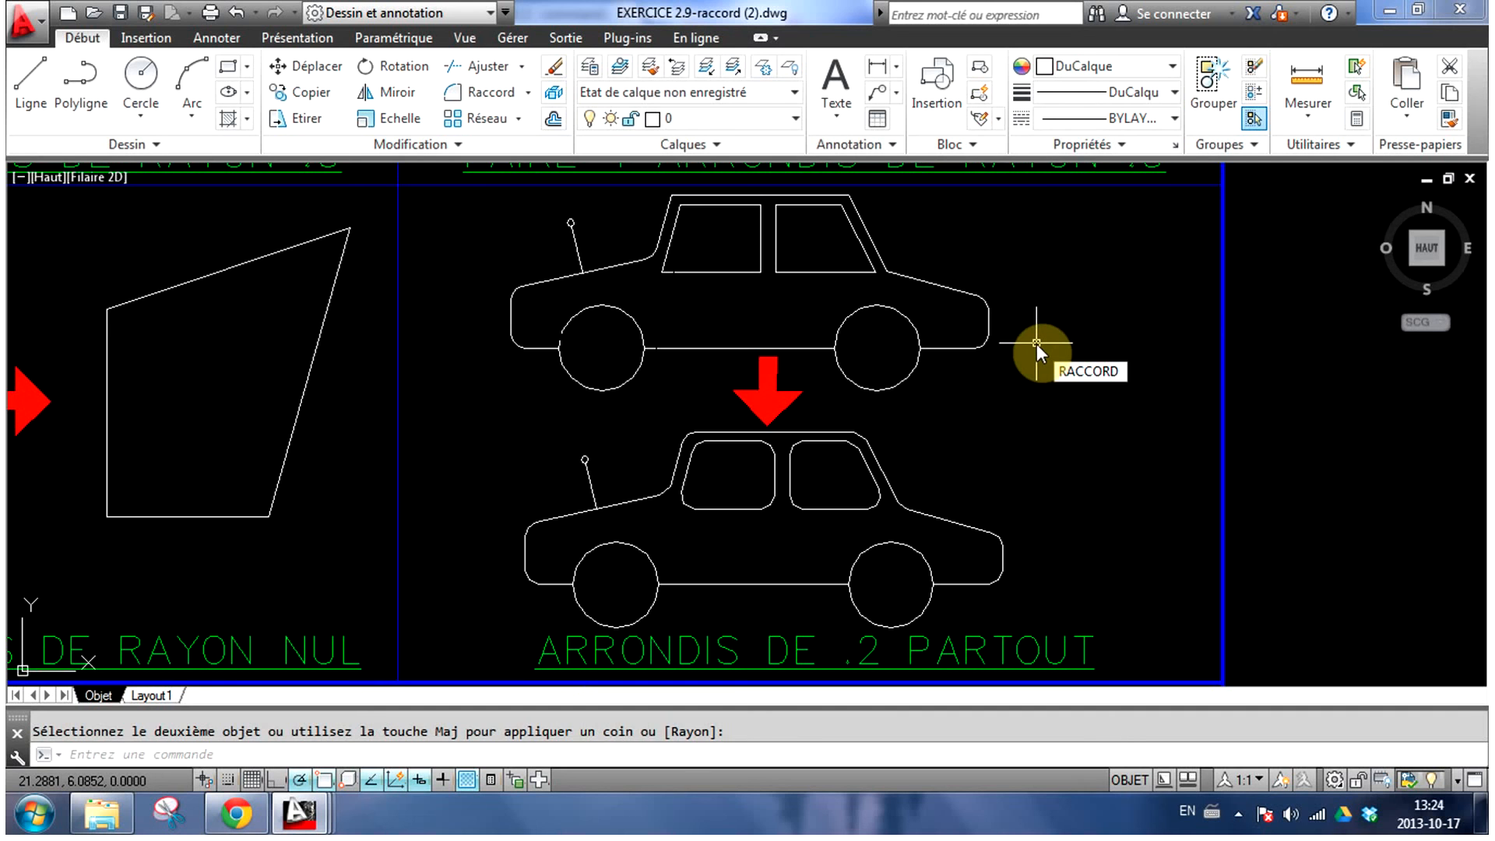
{"action": "key", "text": "Return"}
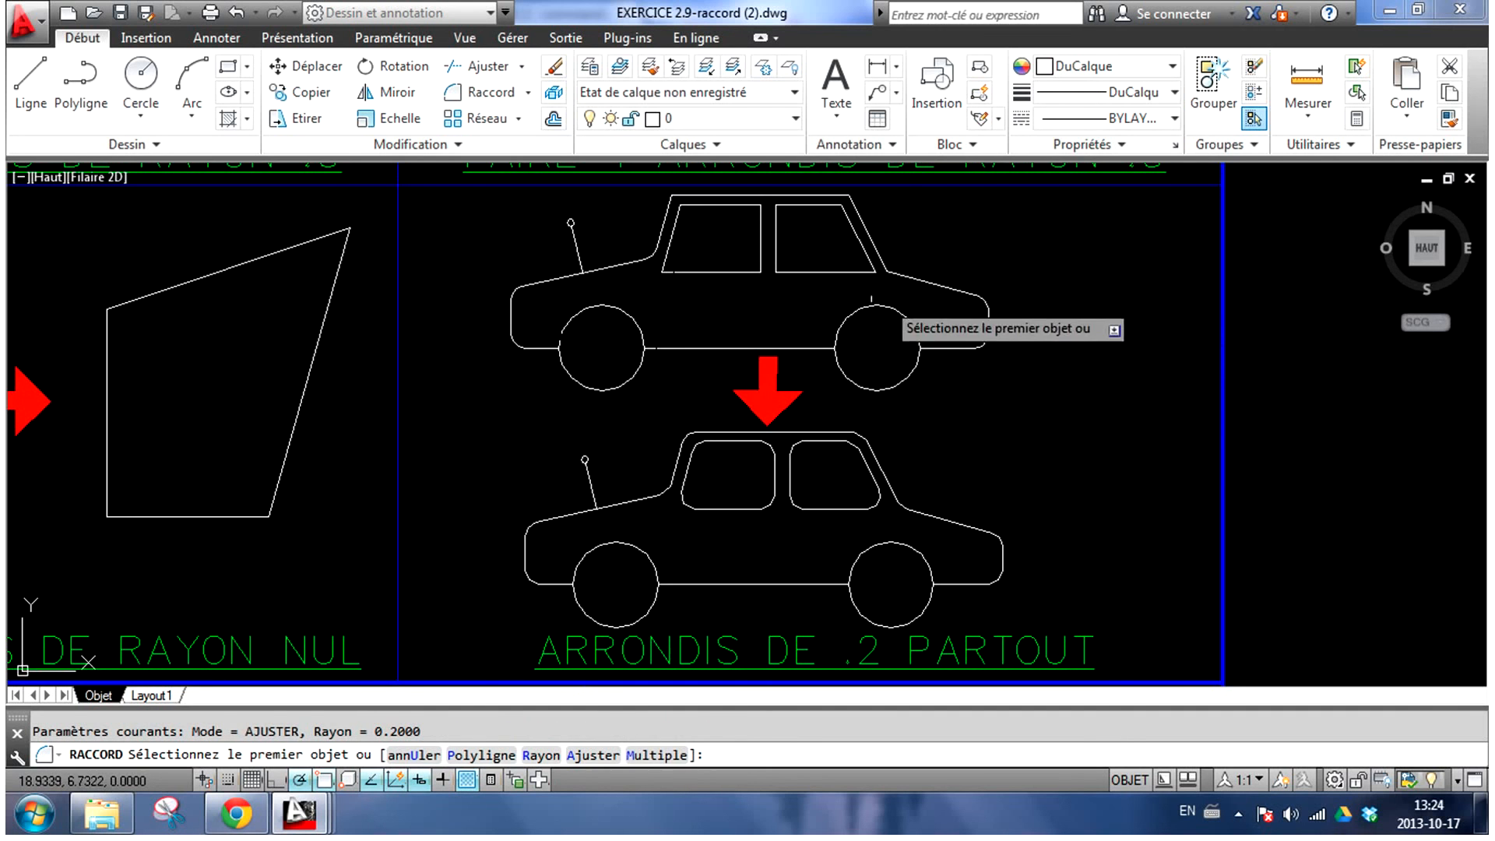
{"action": "left_click", "coordinate": [864, 264]}
{"action": "left_click", "coordinate": [857, 238]}
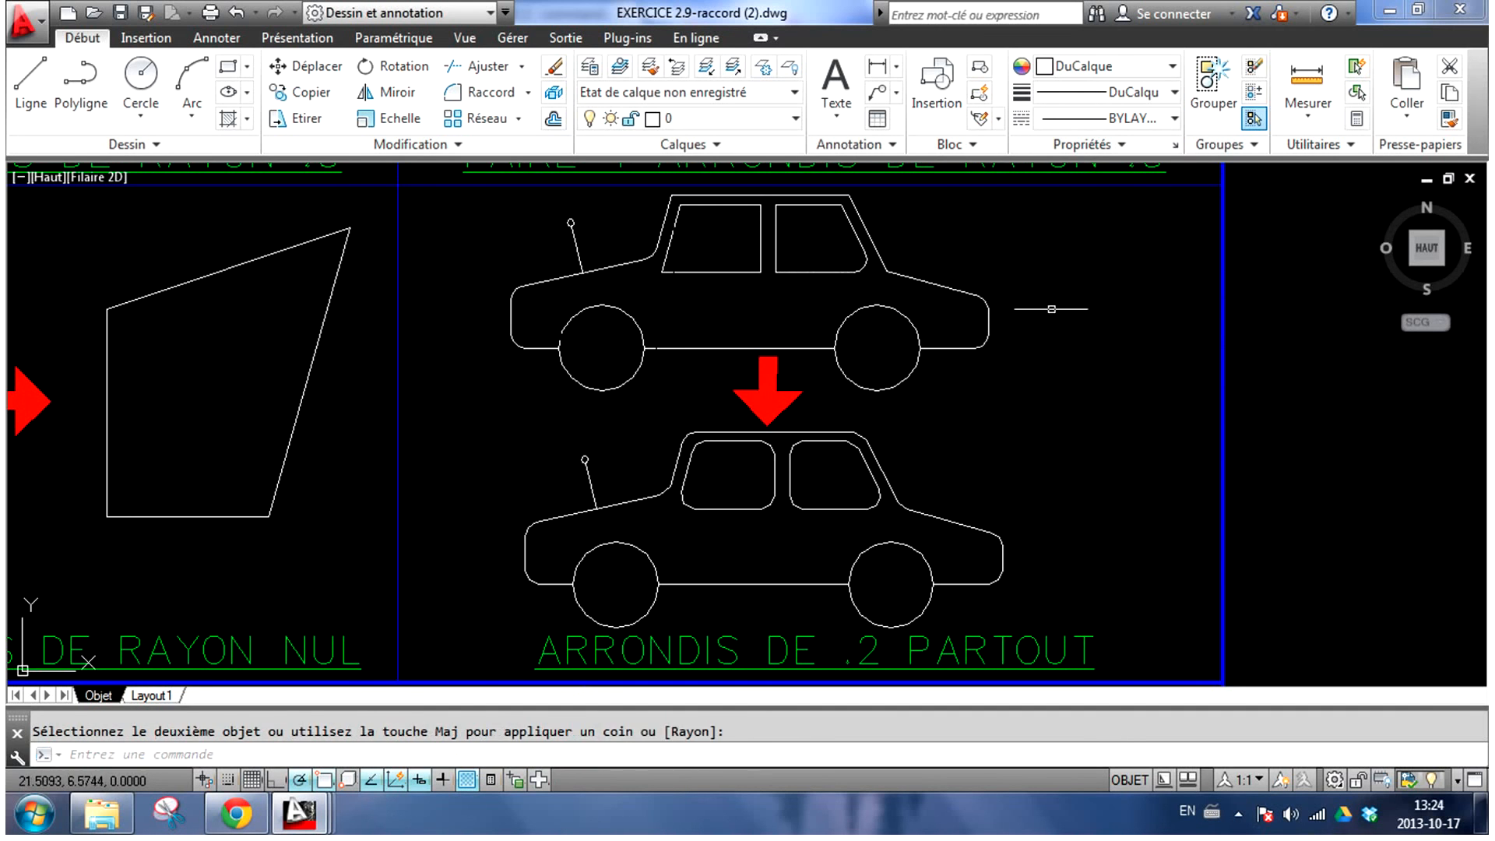
{"action": "key", "text": "Return"}
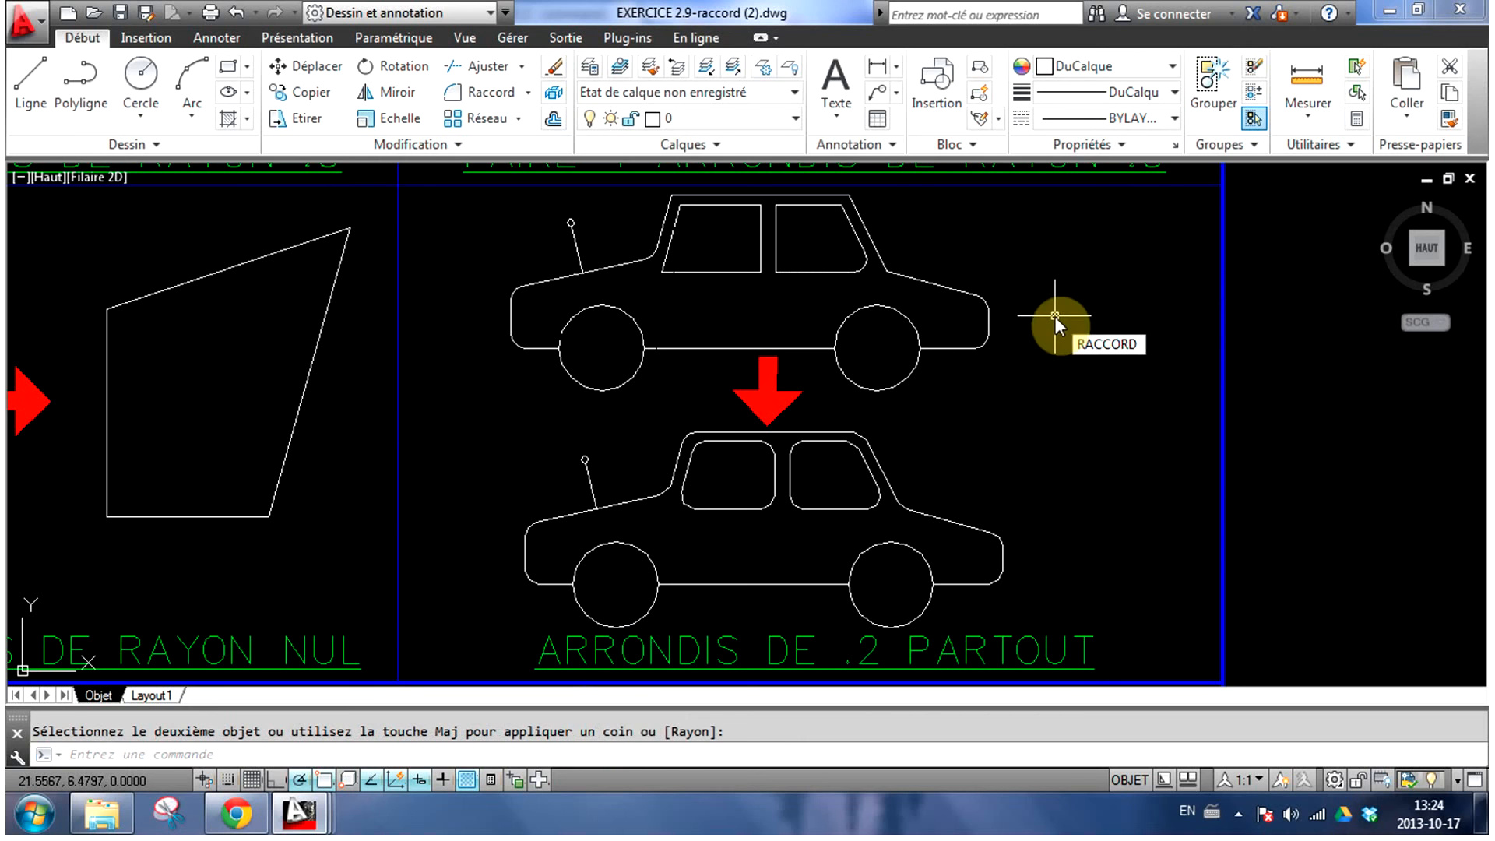
{"action": "left_click", "coordinate": [775, 259]}
{"action": "left_click", "coordinate": [790, 271]}
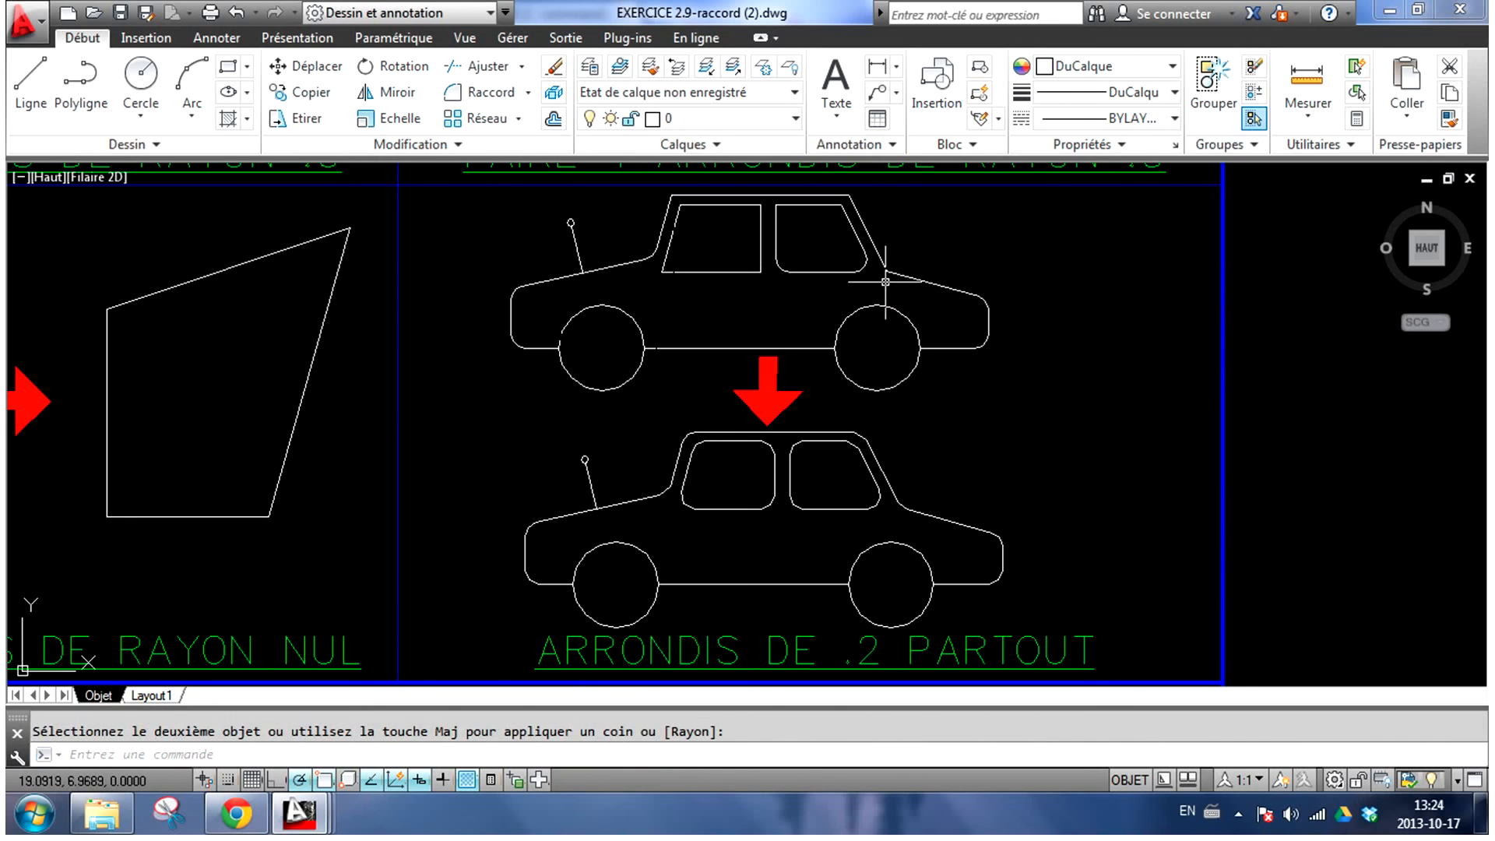
Fillet the upper-left and upper-right corners of the upper car's right-hand window with the 0.2 radius
{"action": "right_click", "coordinate": [911, 245]}
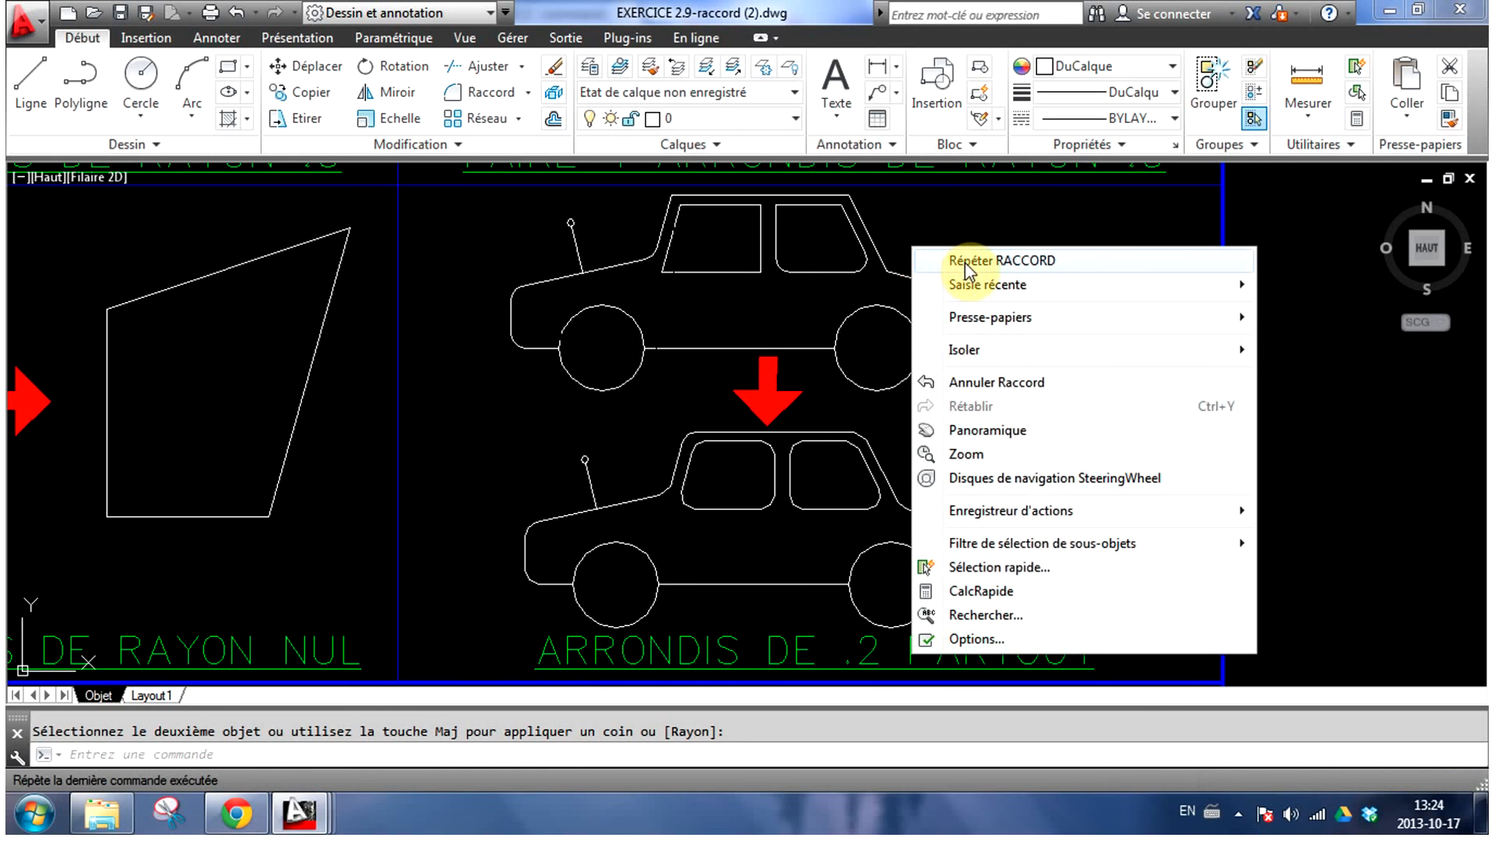
{"action": "left_click", "coordinate": [966, 261]}
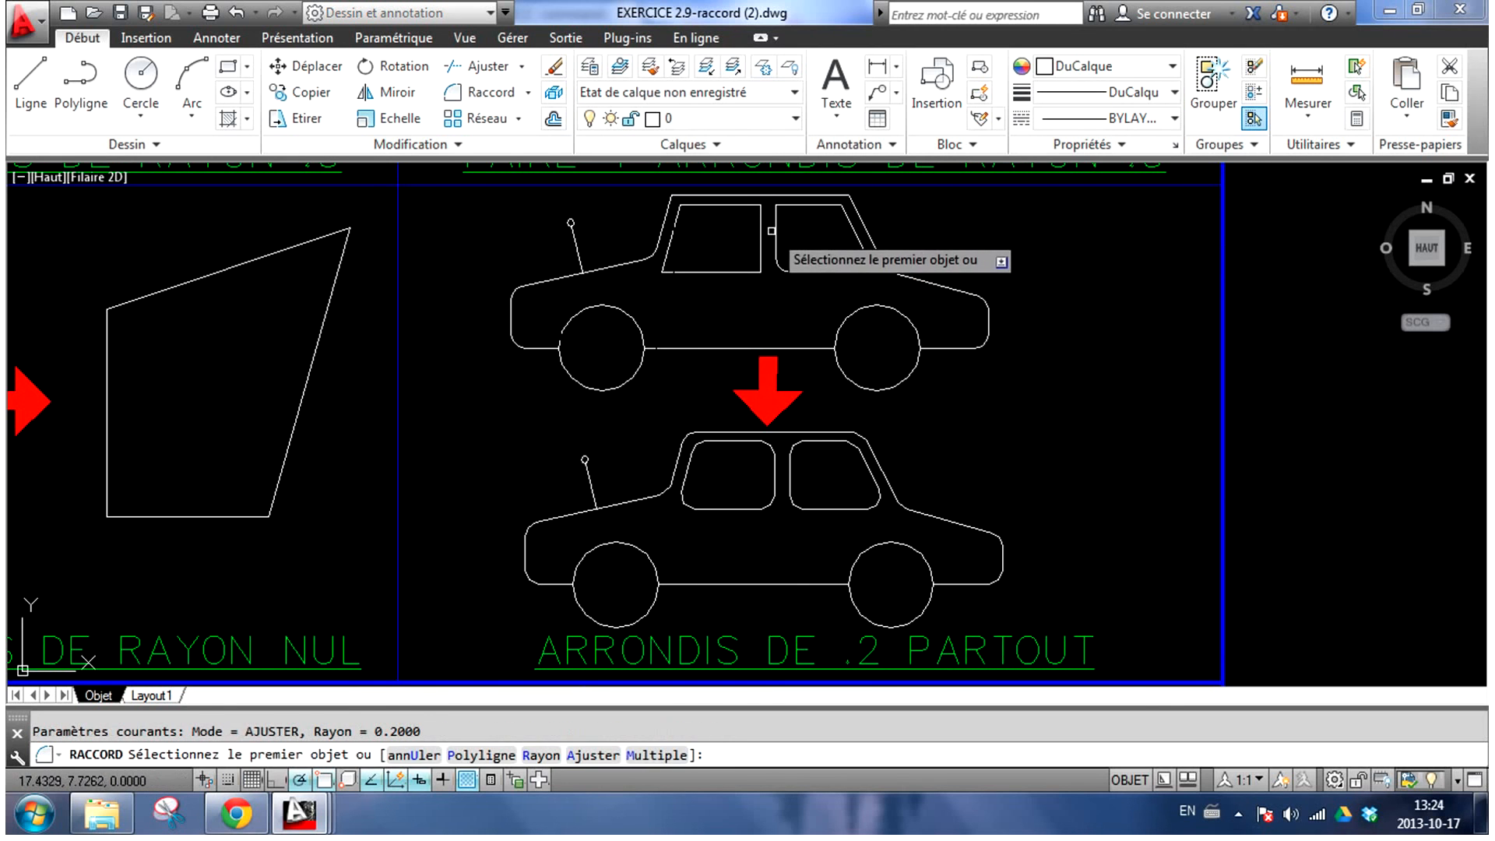
{"action": "left_click", "coordinate": [778, 221]}
{"action": "left_click", "coordinate": [782, 205]}
{"action": "right_click", "coordinate": [919, 222]}
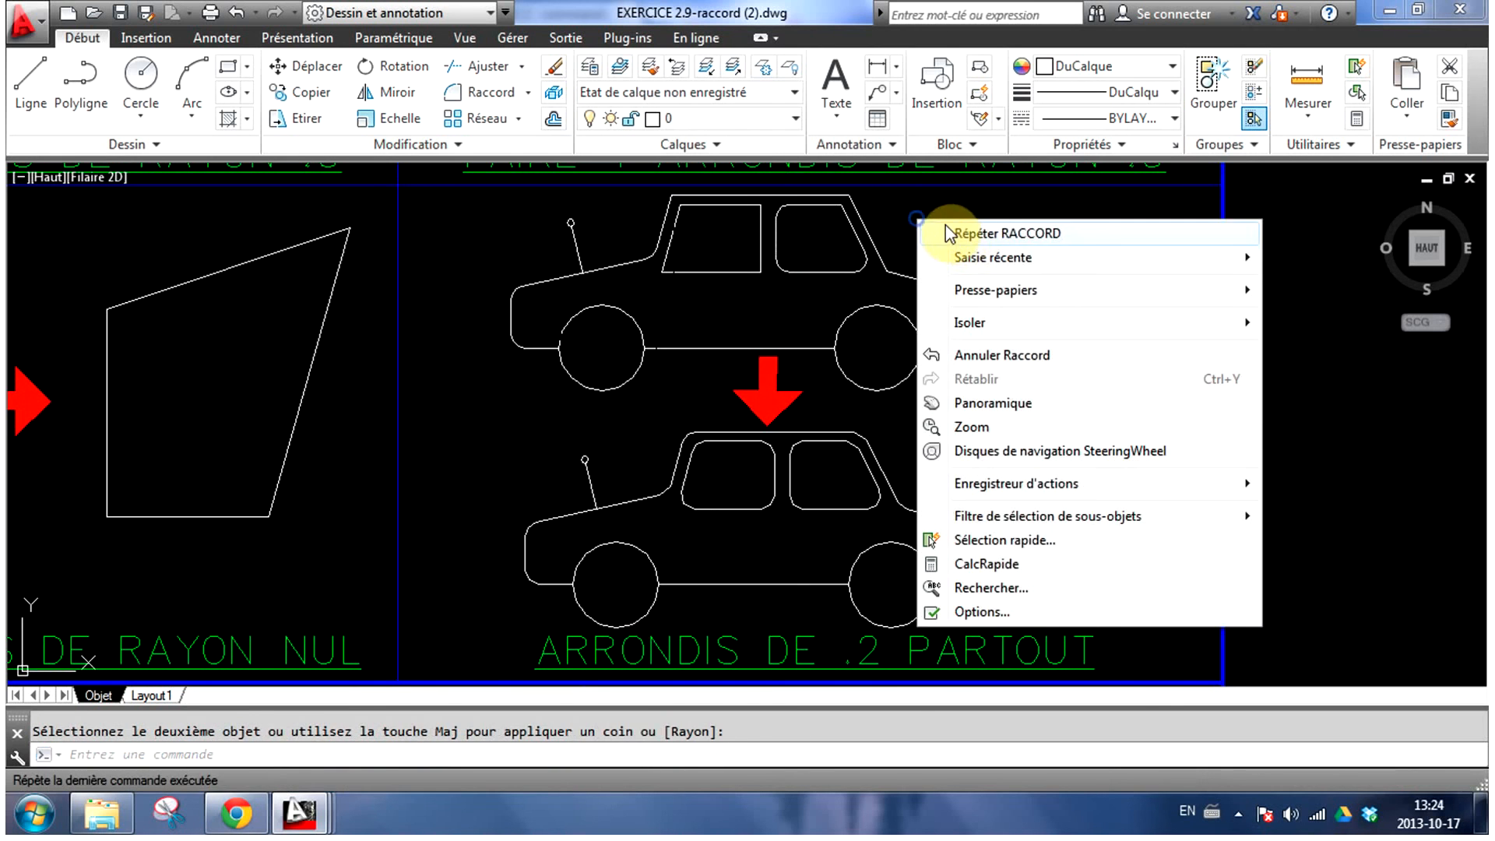
{"action": "left_click", "coordinate": [966, 238]}
{"action": "left_click", "coordinate": [856, 212]}
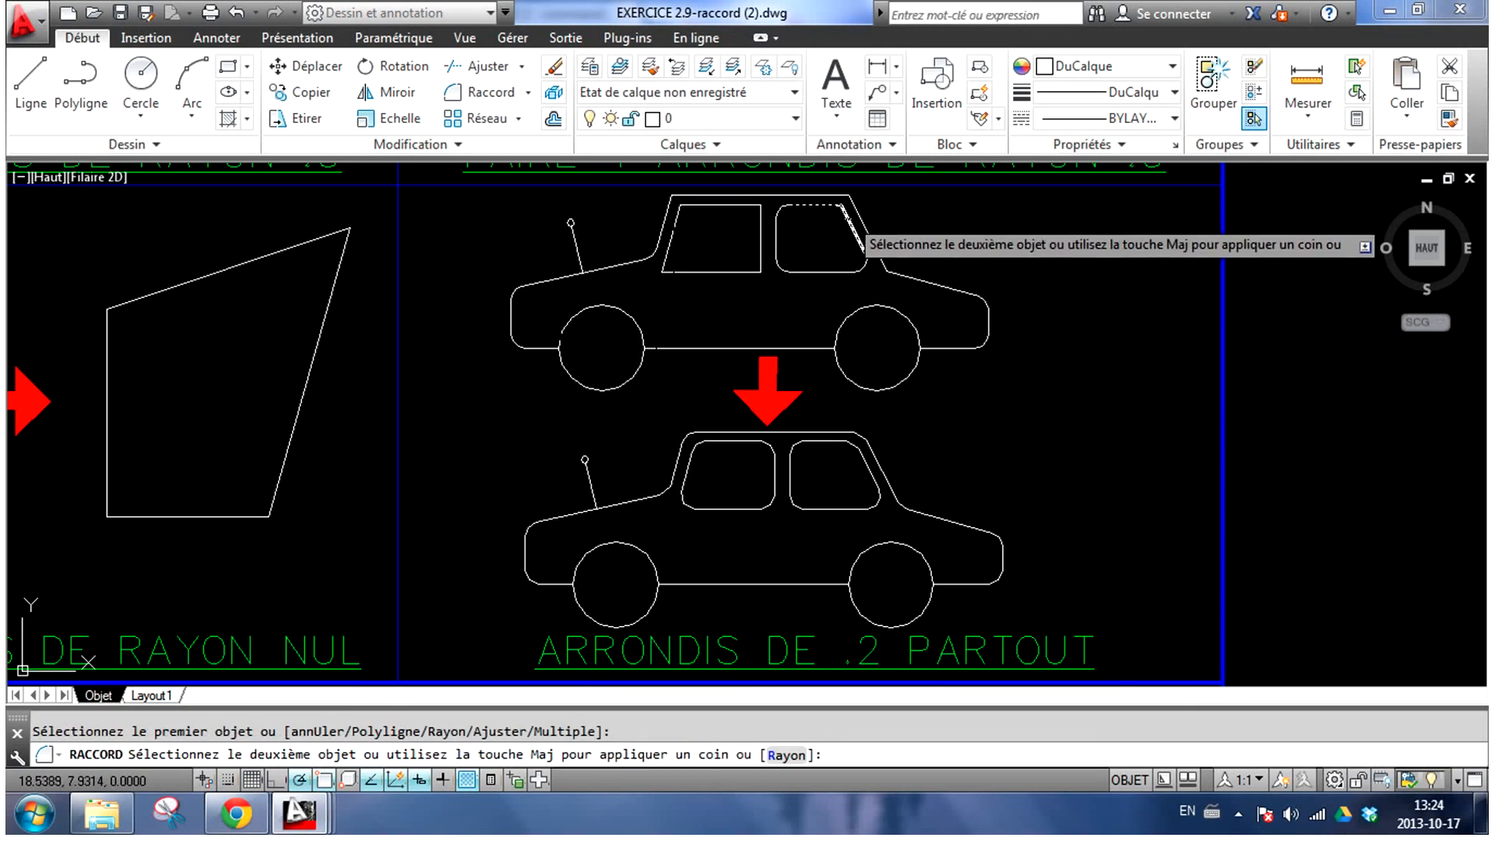
Round both ends of the upper car's roof line where it meets the sloping windshield and rear lines, using radius 0.2
{"action": "right_click", "coordinate": [922, 224]}
{"action": "left_click", "coordinate": [951, 237]}
{"action": "left_click", "coordinate": [858, 212]}
{"action": "right_click", "coordinate": [900, 221]}
{"action": "left_click", "coordinate": [919, 226]}
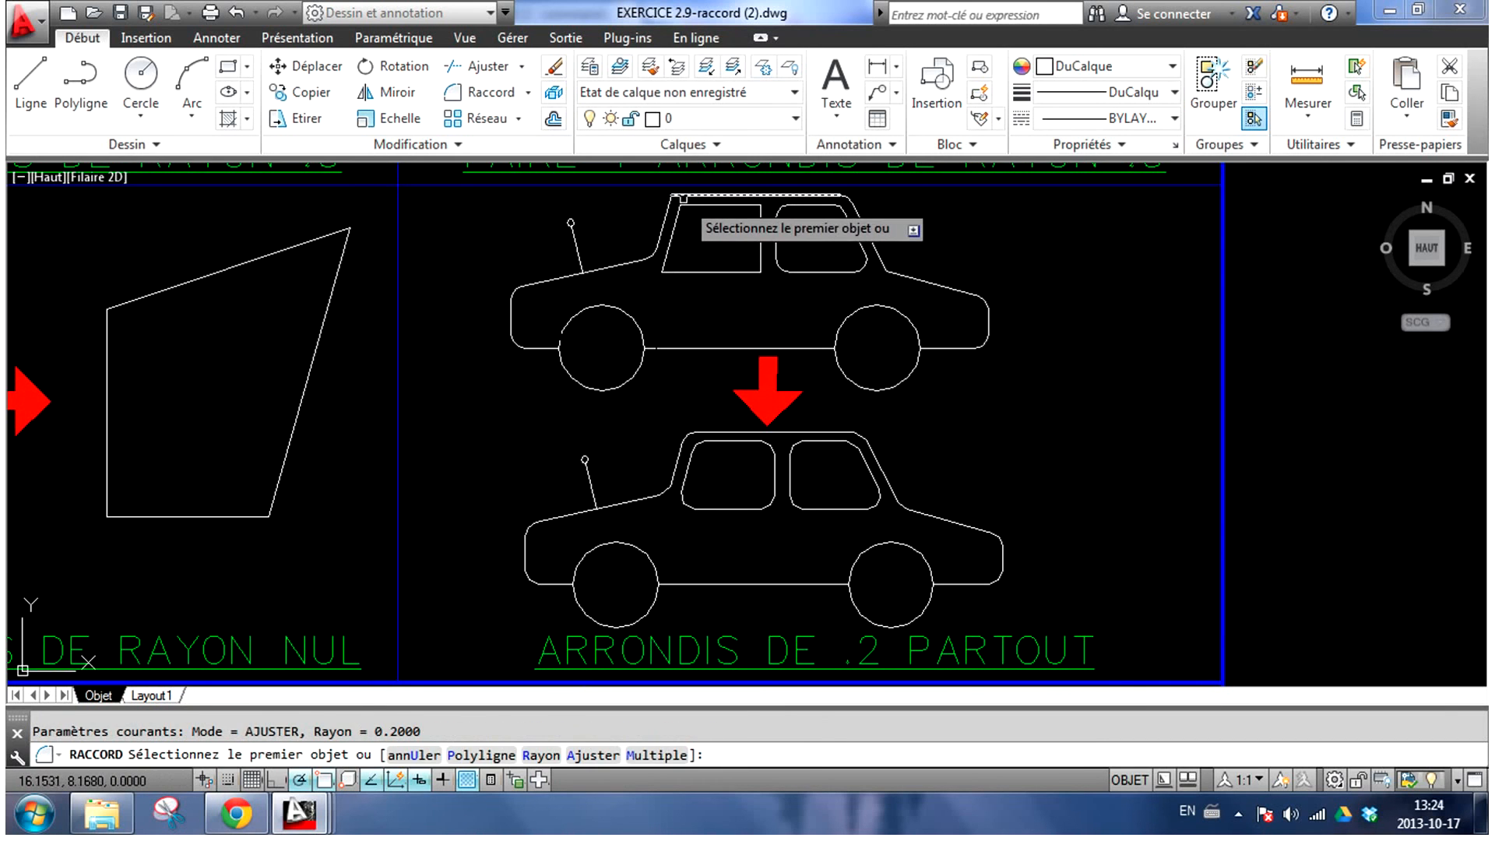
{"action": "left_click", "coordinate": [676, 196]}
Fillet the upper-left and lower-left corners of the upper car's left-hand window with radius 0.2
{"action": "right_click", "coordinate": [704, 235]}
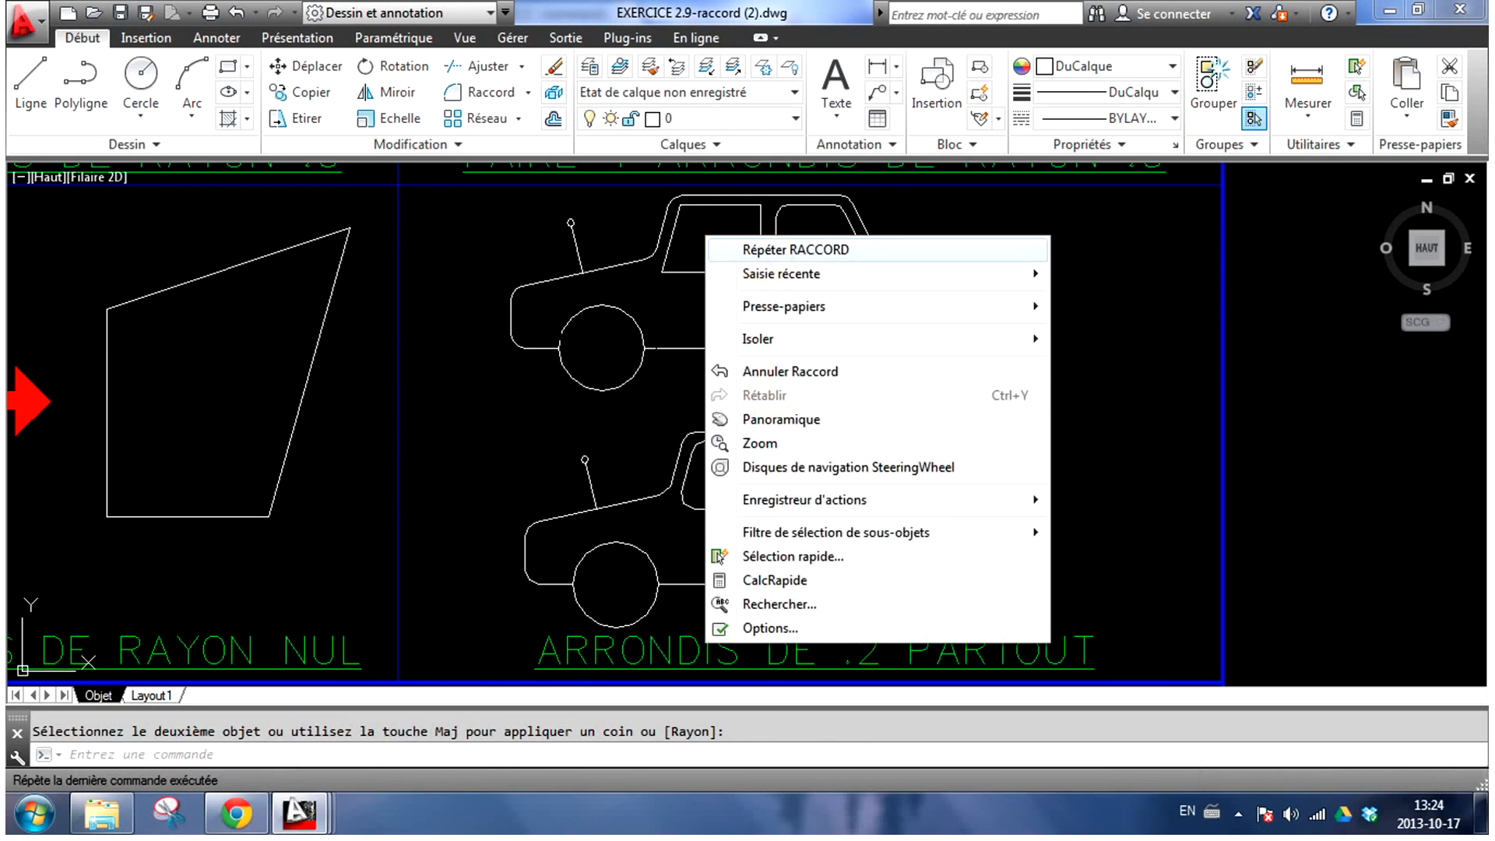
{"action": "left_click", "coordinate": [724, 243]}
{"action": "left_click", "coordinate": [685, 208]}
{"action": "left_click", "coordinate": [674, 226]}
{"action": "right_click", "coordinate": [676, 228]}
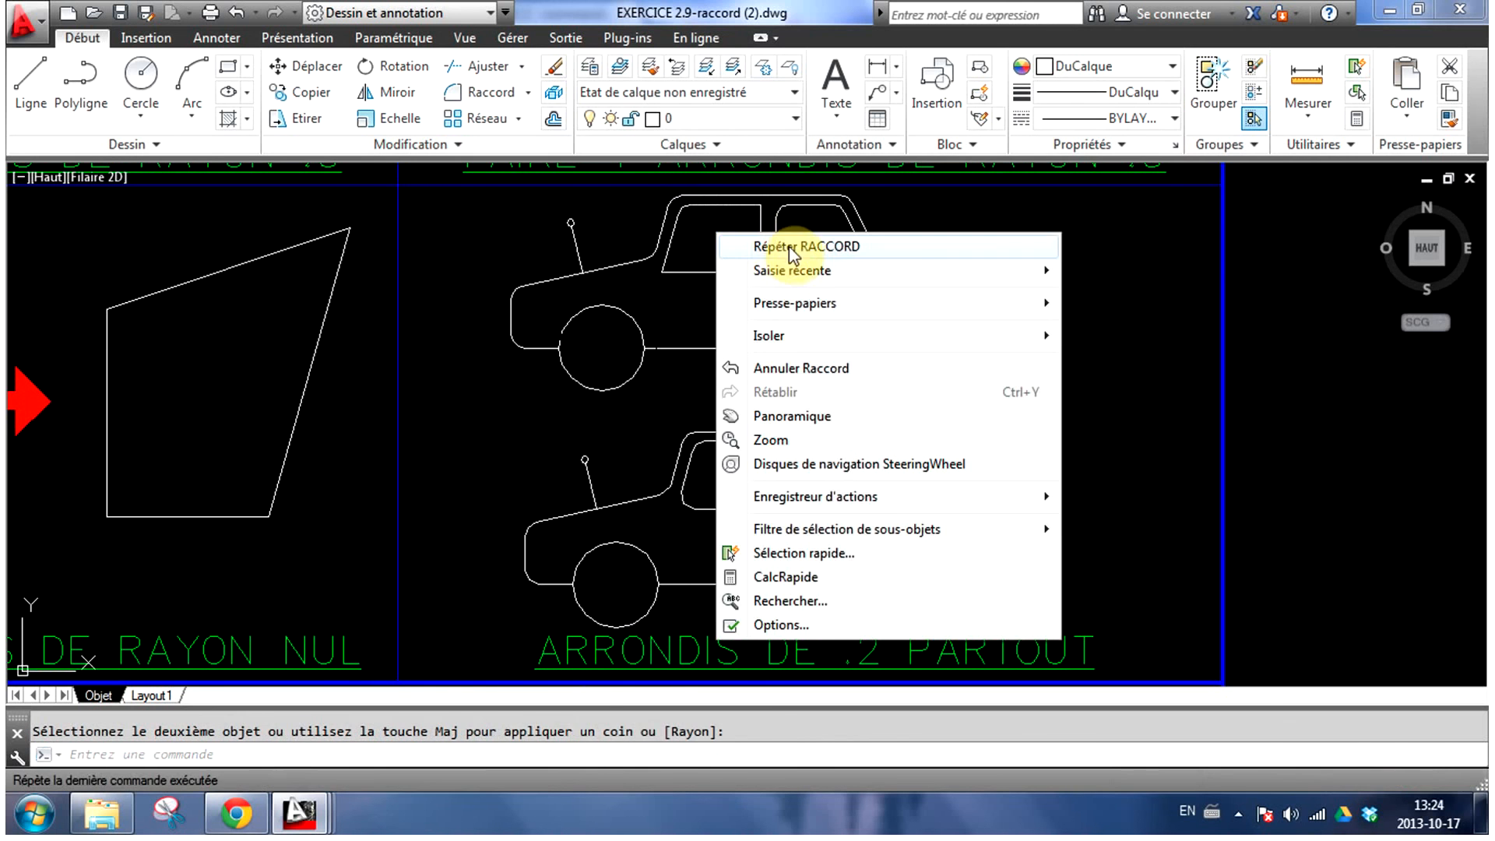
{"action": "left_click", "coordinate": [729, 251]}
{"action": "left_click", "coordinate": [663, 259]}
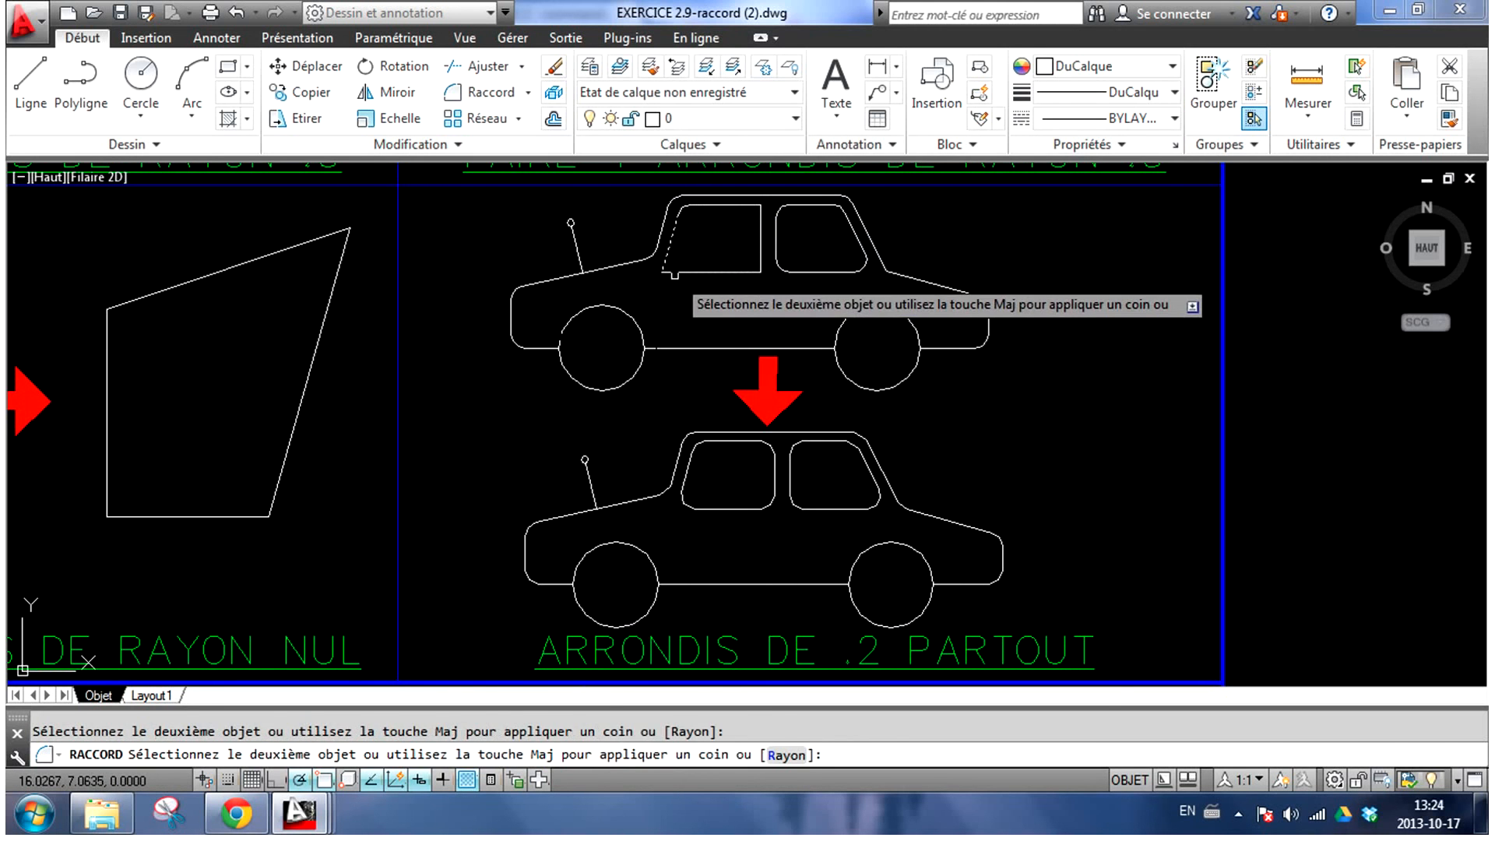
{"action": "left_click", "coordinate": [729, 269]}
Round the upper-right and lower-right corners of the upper car's left-hand window with 0.2 radius fillets
{"action": "scroll", "coordinate": [755, 334], "scroll_direction": "up", "scroll_amount": 6}
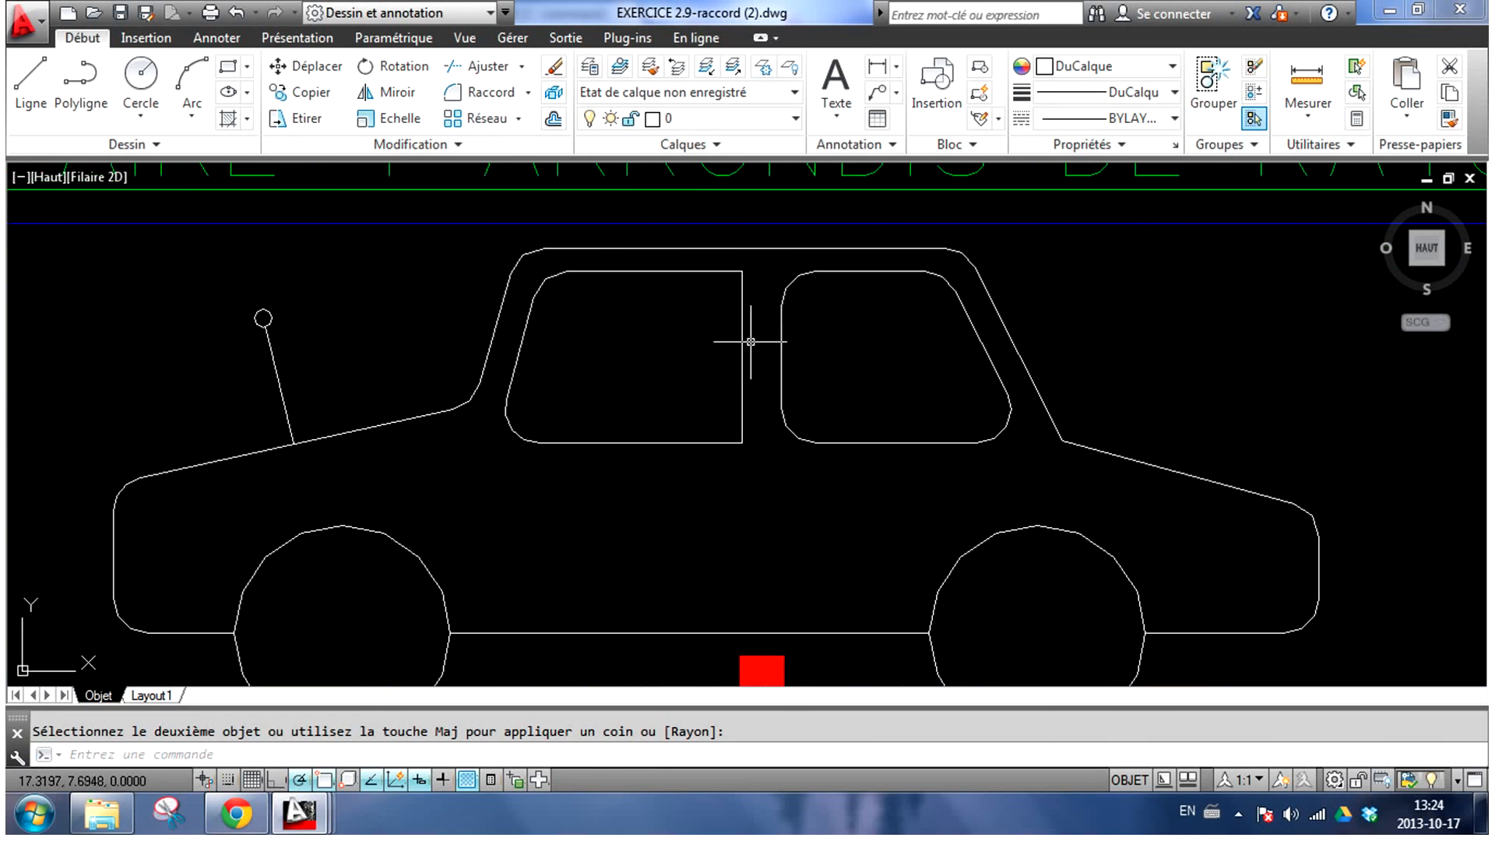
{"action": "right_click", "coordinate": [704, 331]}
{"action": "left_click", "coordinate": [738, 342]}
{"action": "left_click", "coordinate": [729, 272]}
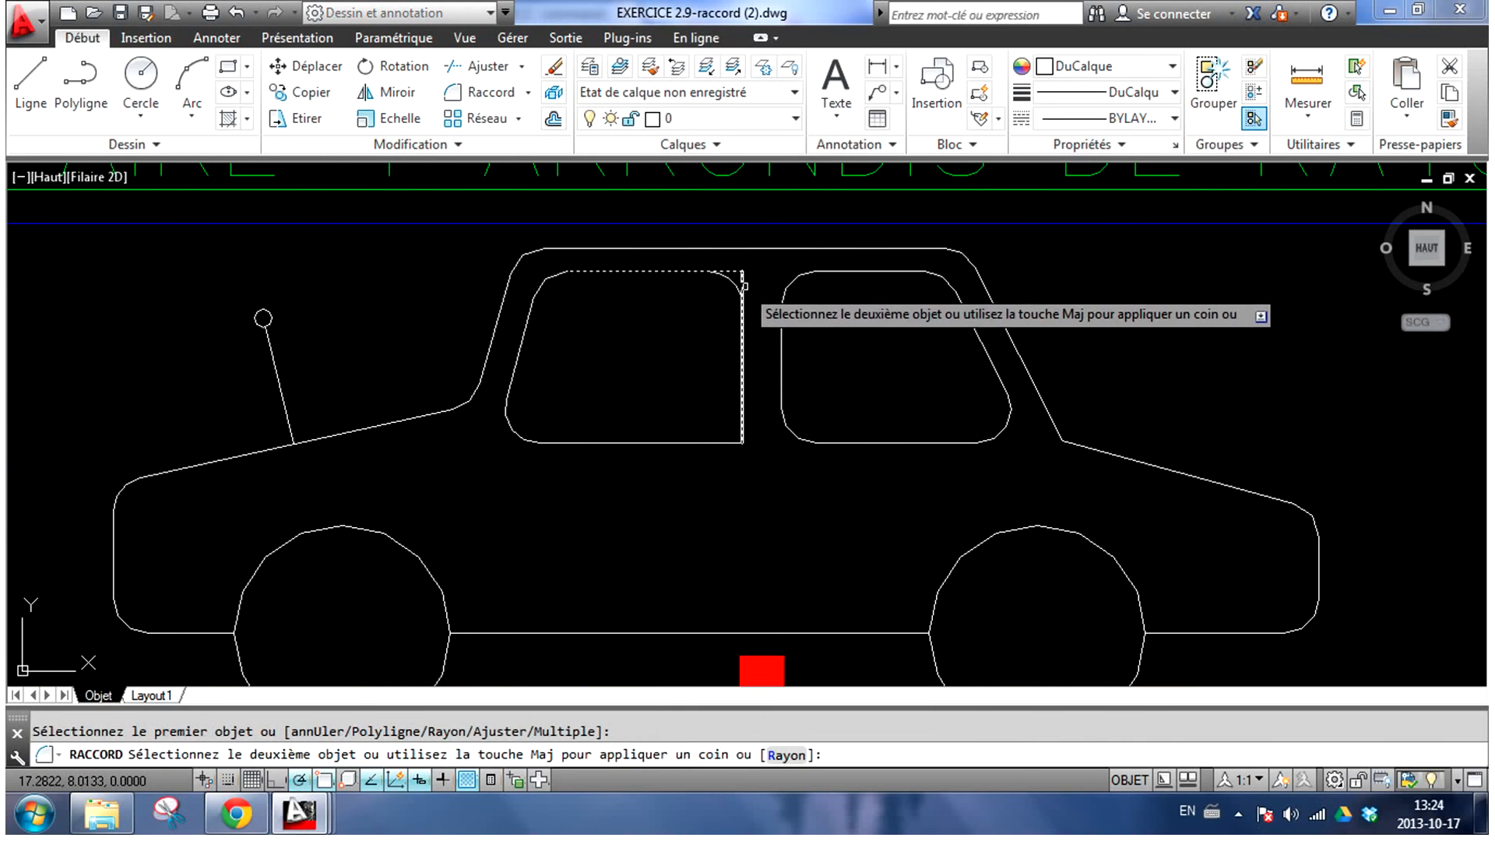
{"action": "left_click", "coordinate": [742, 327]}
{"action": "right_click", "coordinate": [733, 384]}
{"action": "left_click", "coordinate": [743, 394]}
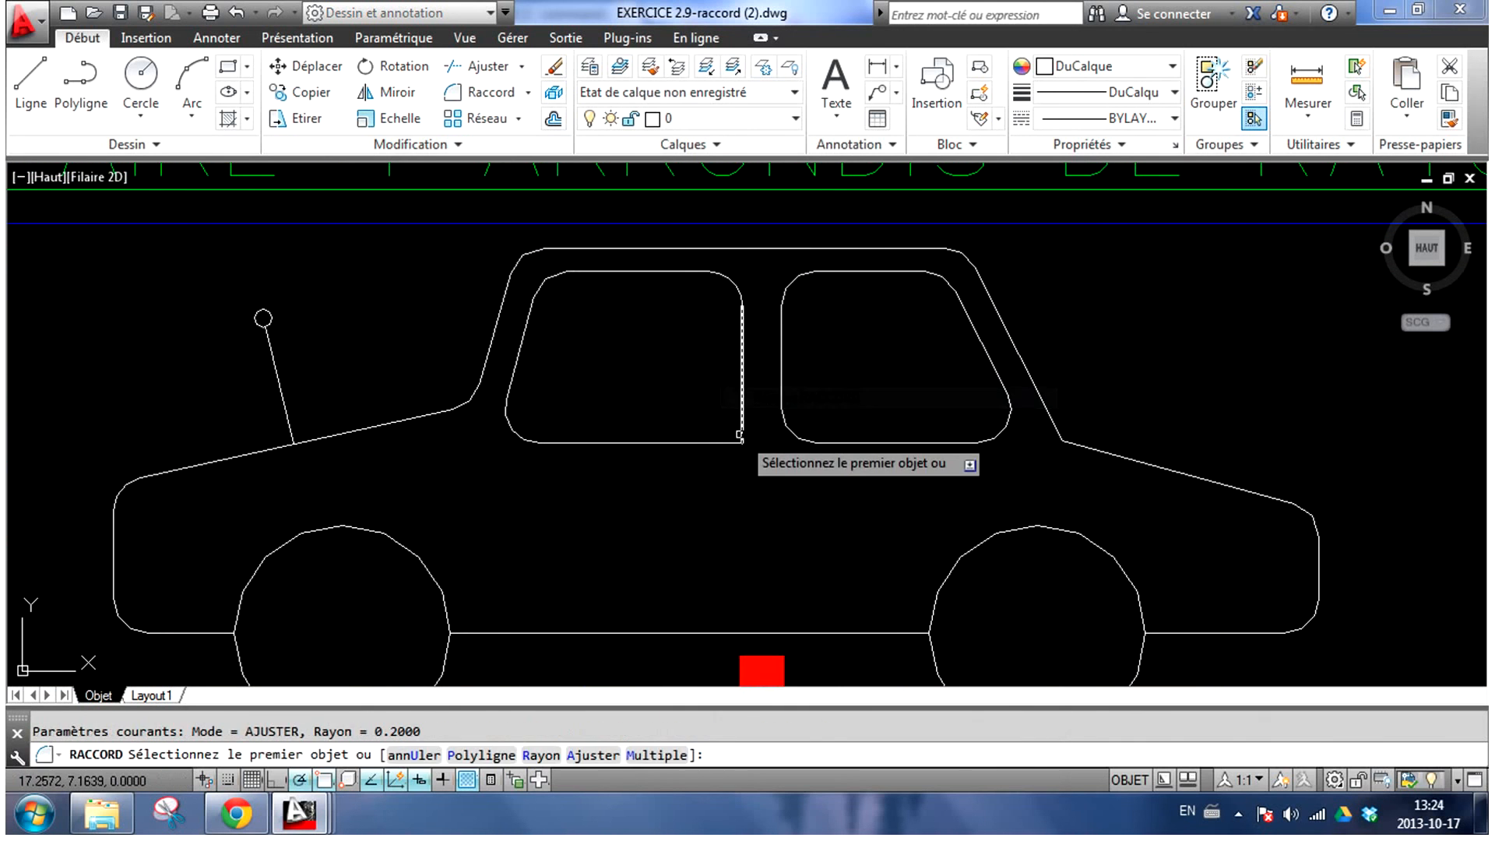
{"action": "left_click", "coordinate": [729, 441]}
{"action": "left_click", "coordinate": [741, 428]}
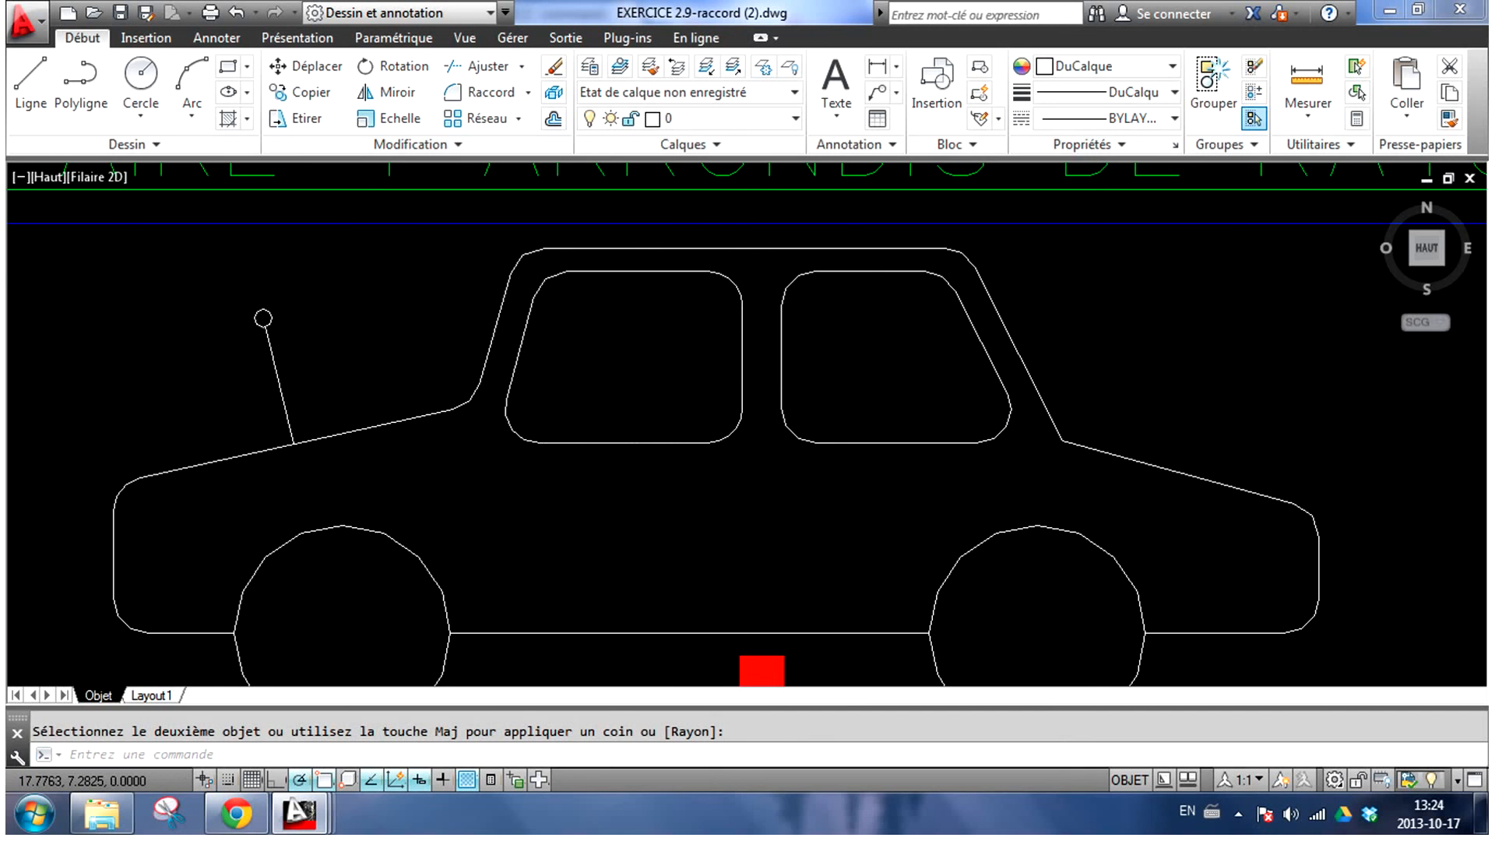
Fillet the junction of the upper car's sloping rear line and trunk line with the 0.2 radius
{"action": "scroll", "coordinate": [821, 412], "scroll_direction": "down", "scroll_amount": 2}
{"action": "scroll", "coordinate": [904, 401], "scroll_direction": "up", "scroll_amount": 2}
{"action": "right_click", "coordinate": [1061, 377]}
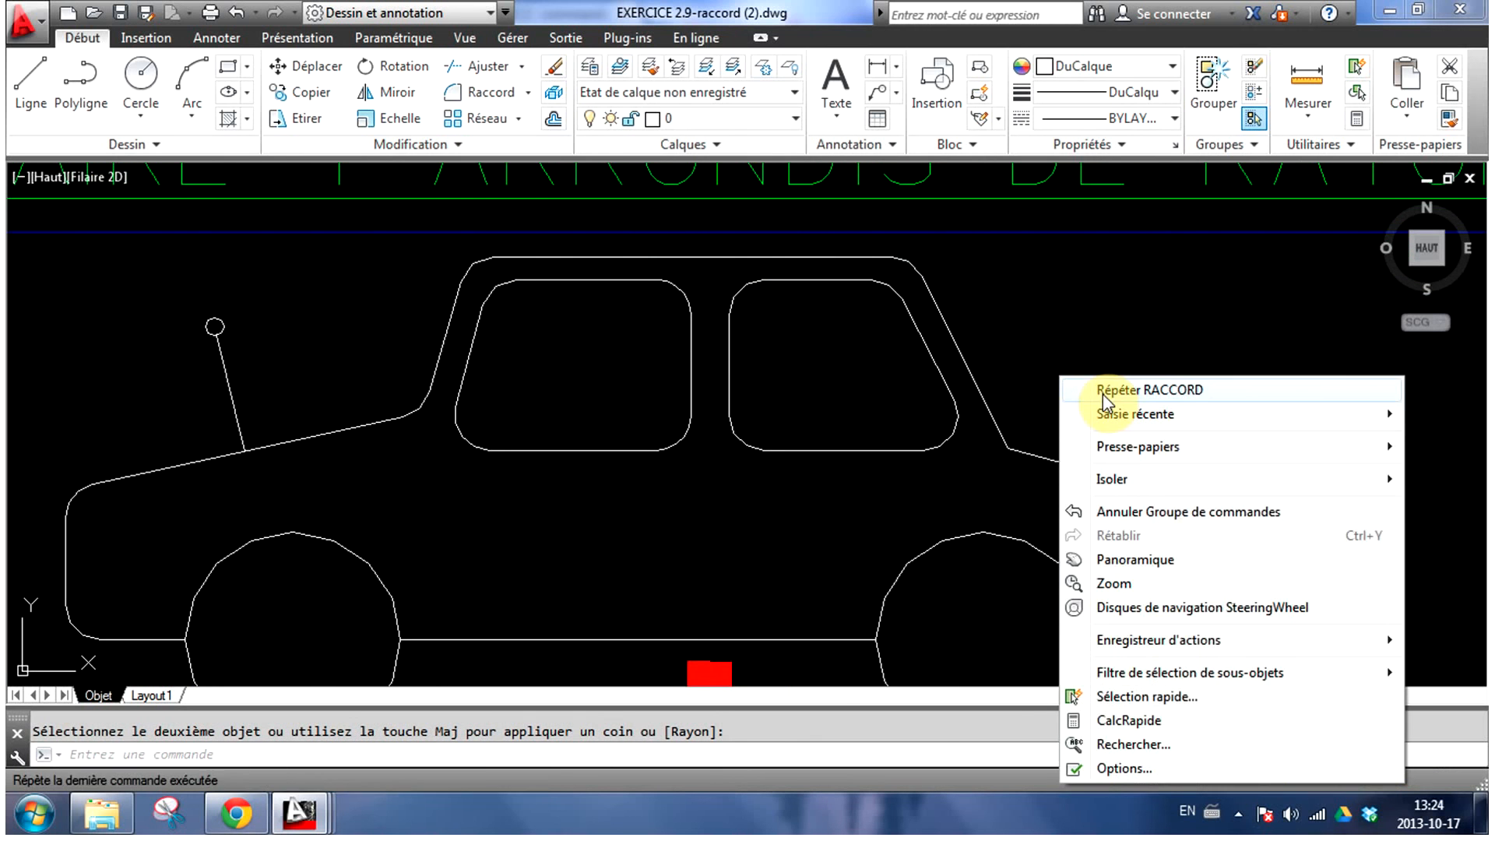
{"action": "left_click", "coordinate": [1103, 394]}
{"action": "left_click", "coordinate": [1026, 458]}
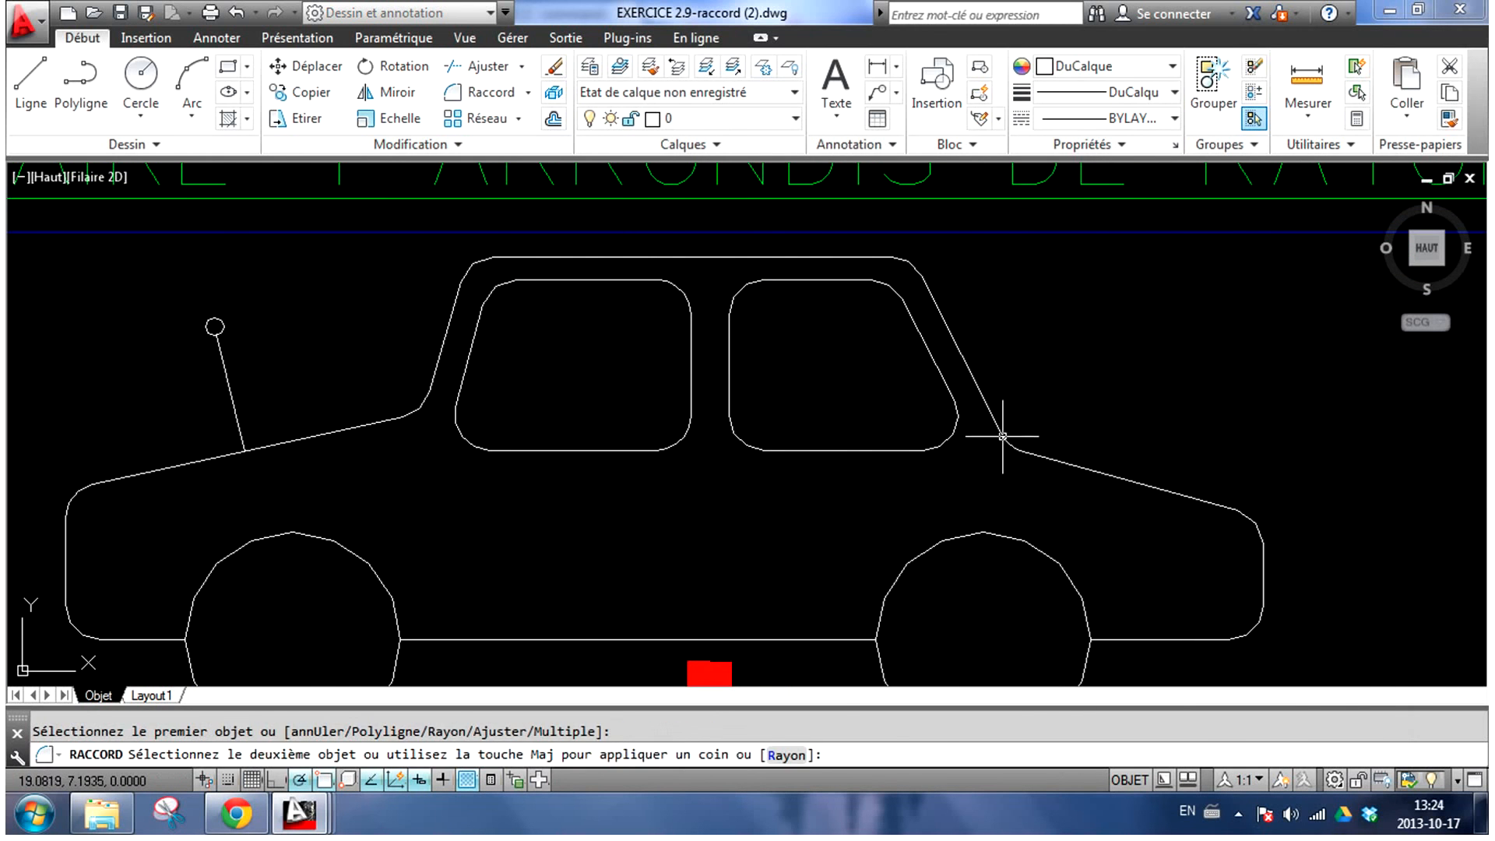
{"action": "scroll", "coordinate": [1048, 418], "scroll_direction": "down", "scroll_amount": 2}
{"action": "scroll", "coordinate": [1166, 403], "scroll_direction": "down", "scroll_amount": 2}
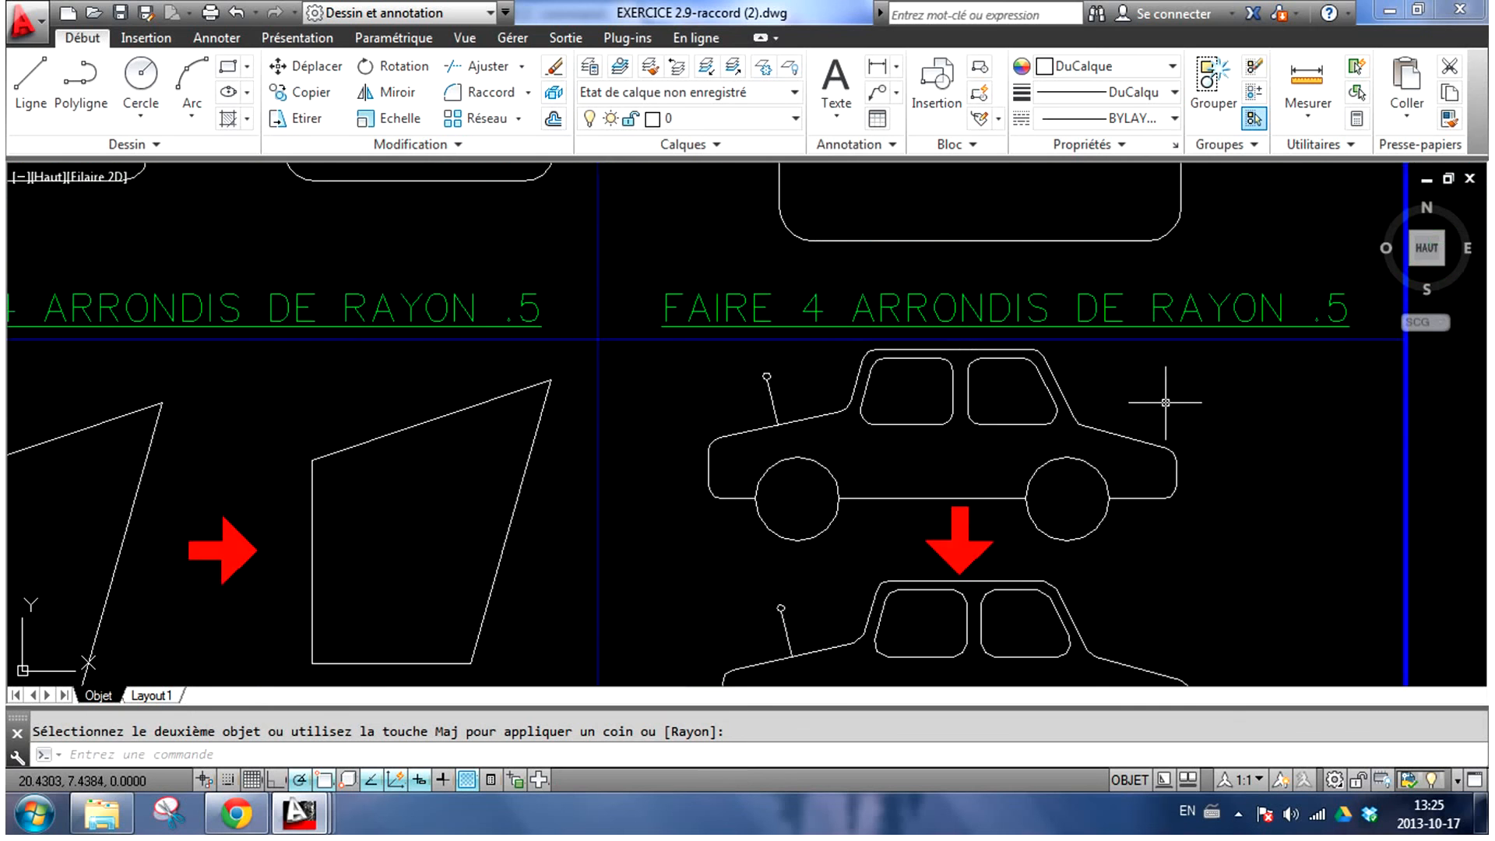
{"action": "middle_click_drag", "start_coordinate": [1218, 518], "coordinate": [1134, 389]}
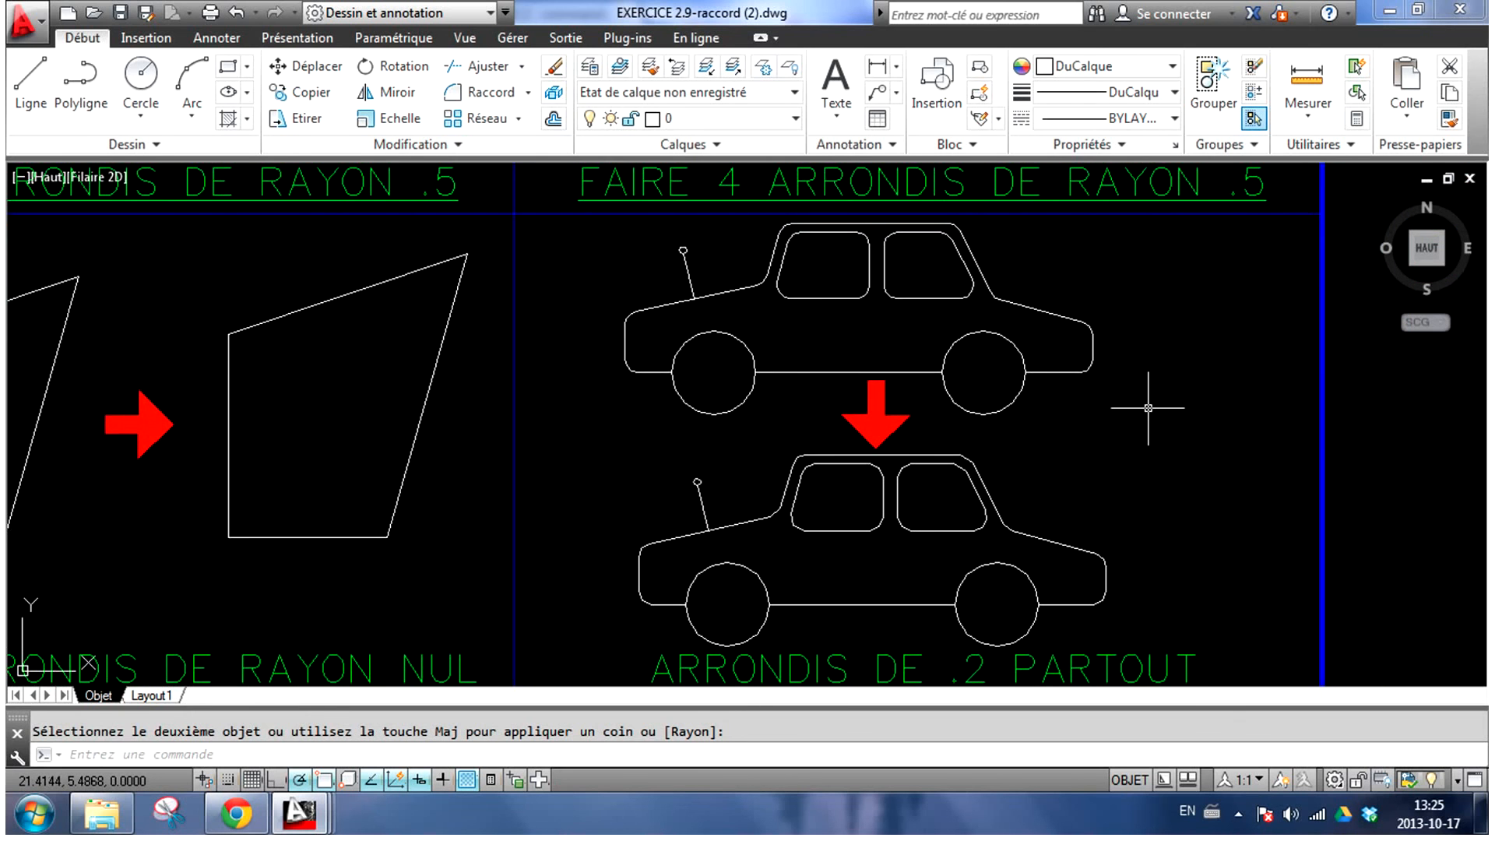